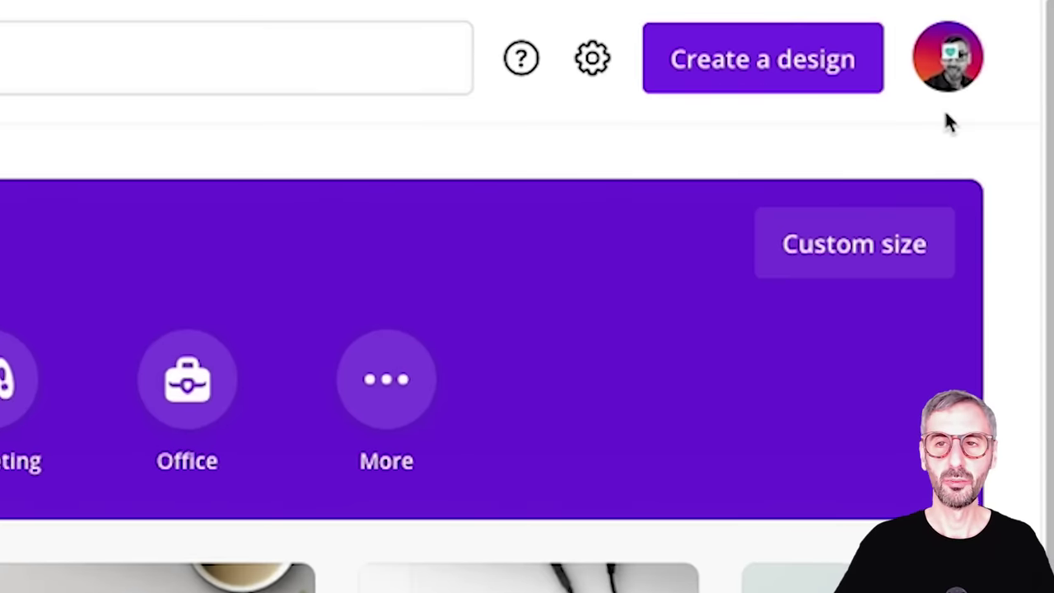
Create a new blank design of the Video type from the Video category on the home page.
scroll(527, 371, down, 1)
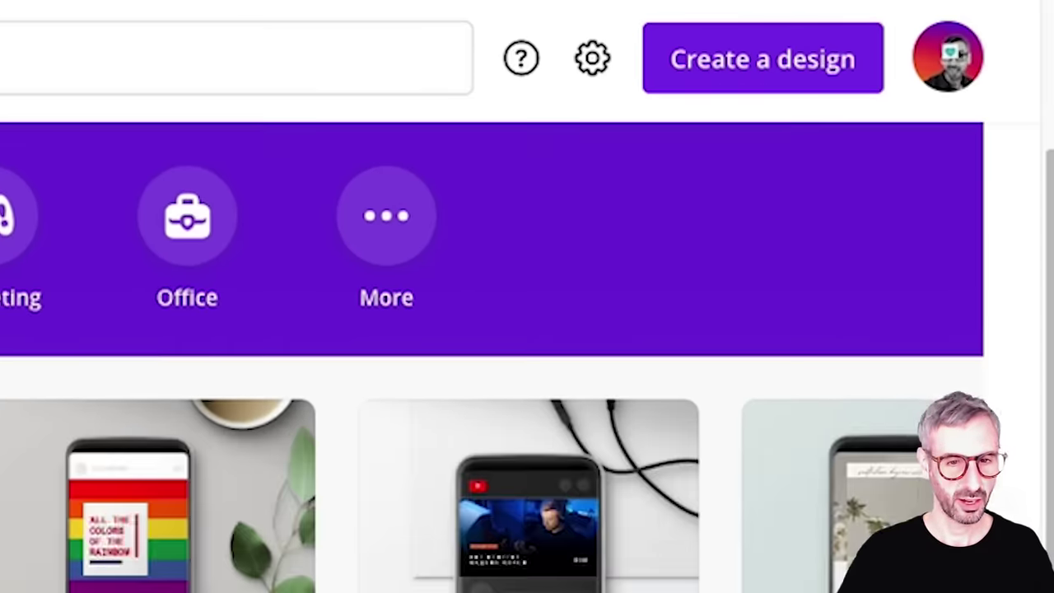
scroll(682, 401, up, 1)
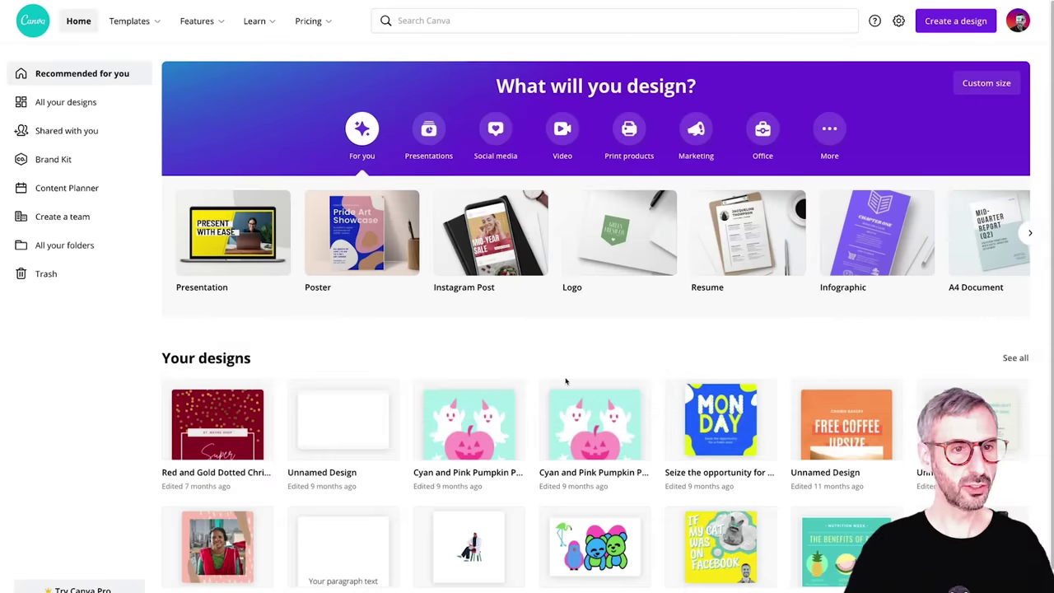
mouse_move(614, 396)
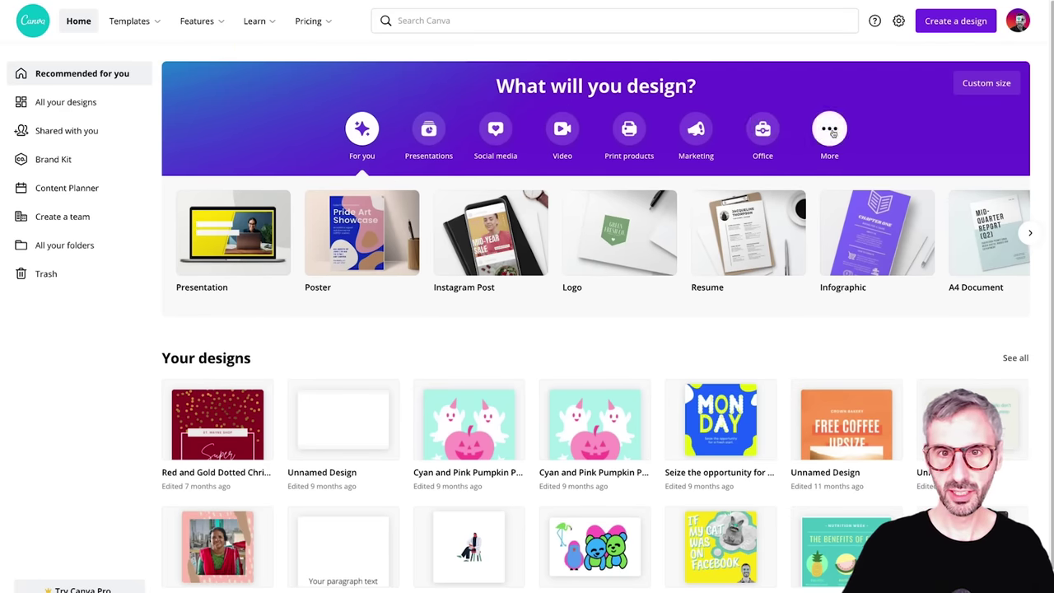
click(565, 132)
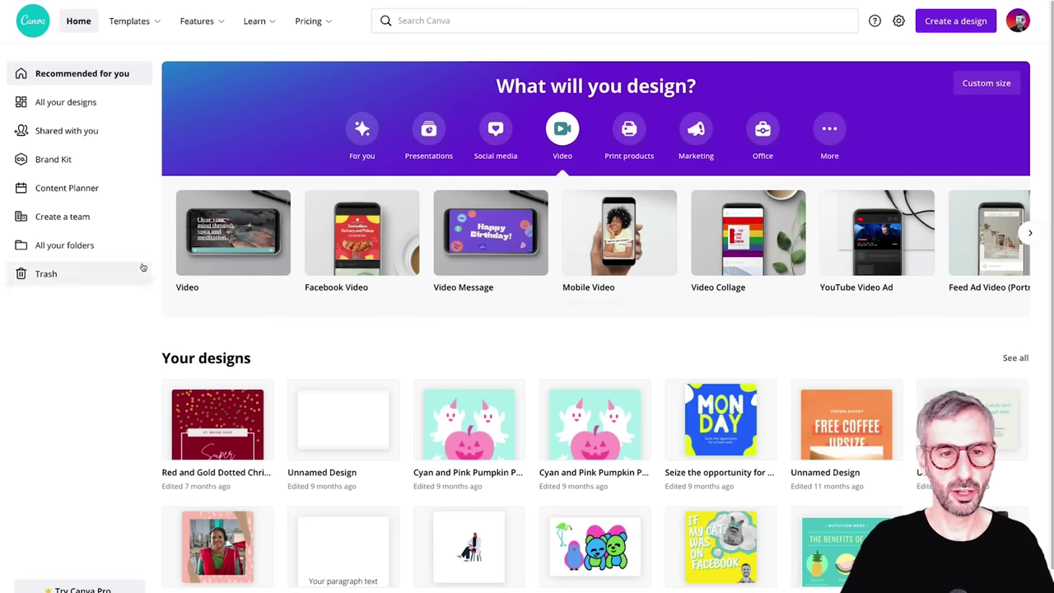
click(236, 239)
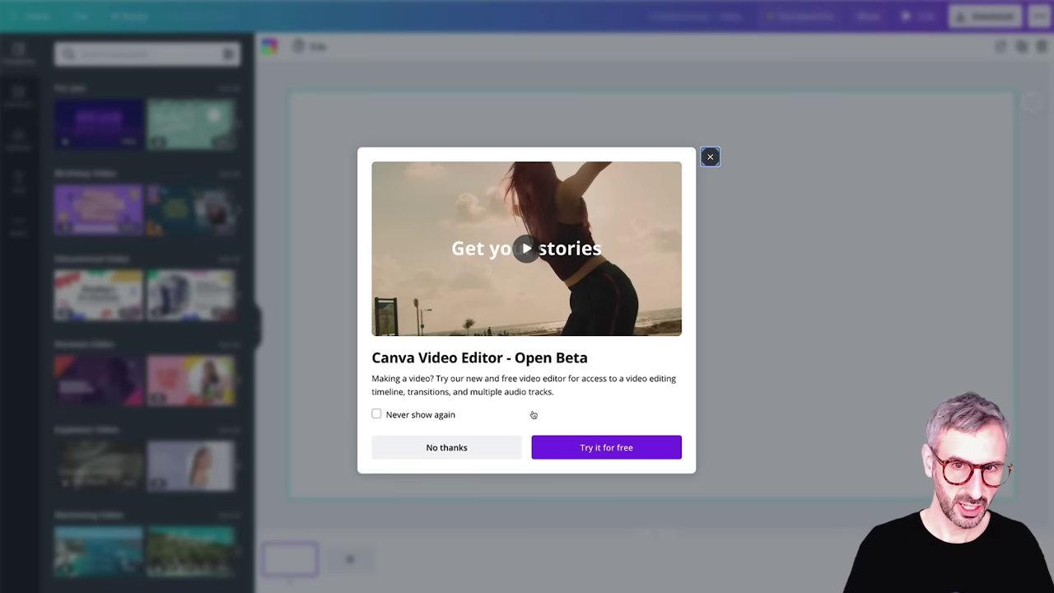
Play a few seconds of the Canva Video Editor introduction clip and accept the free open beta.
click(615, 445)
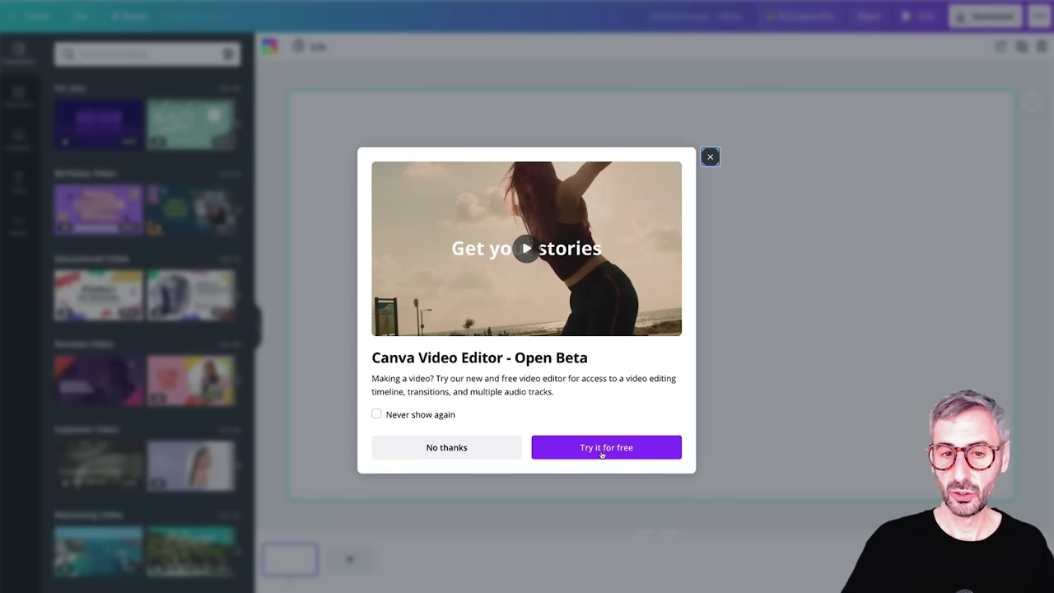
click(528, 251)
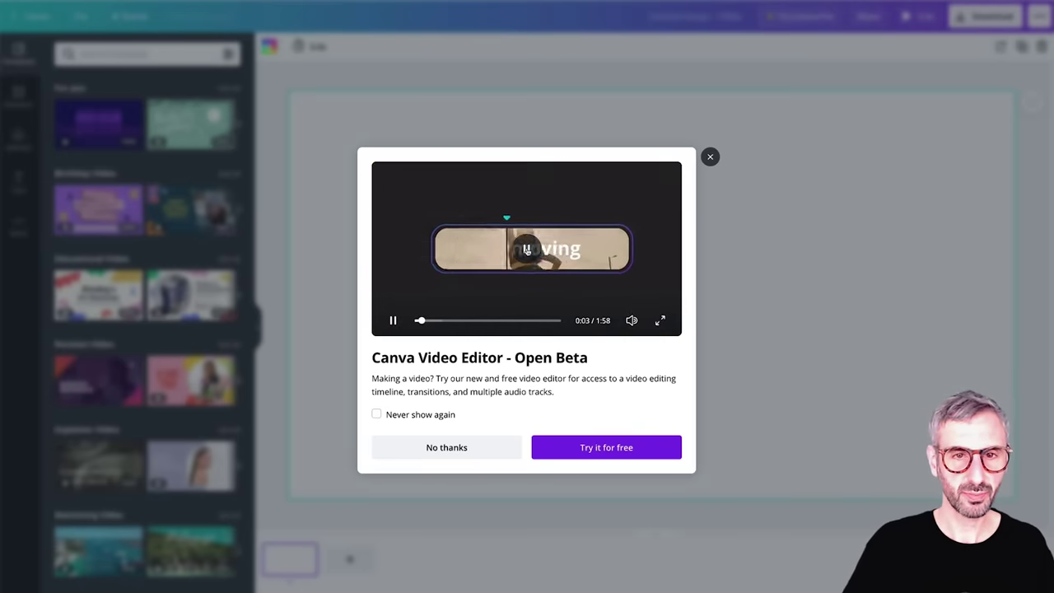
click(528, 251)
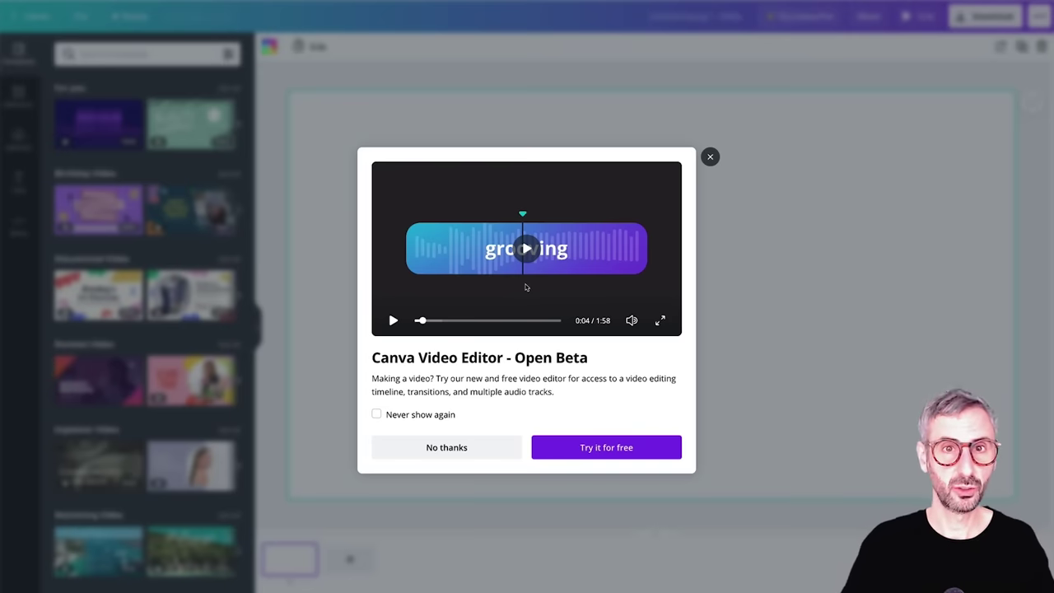
click(623, 449)
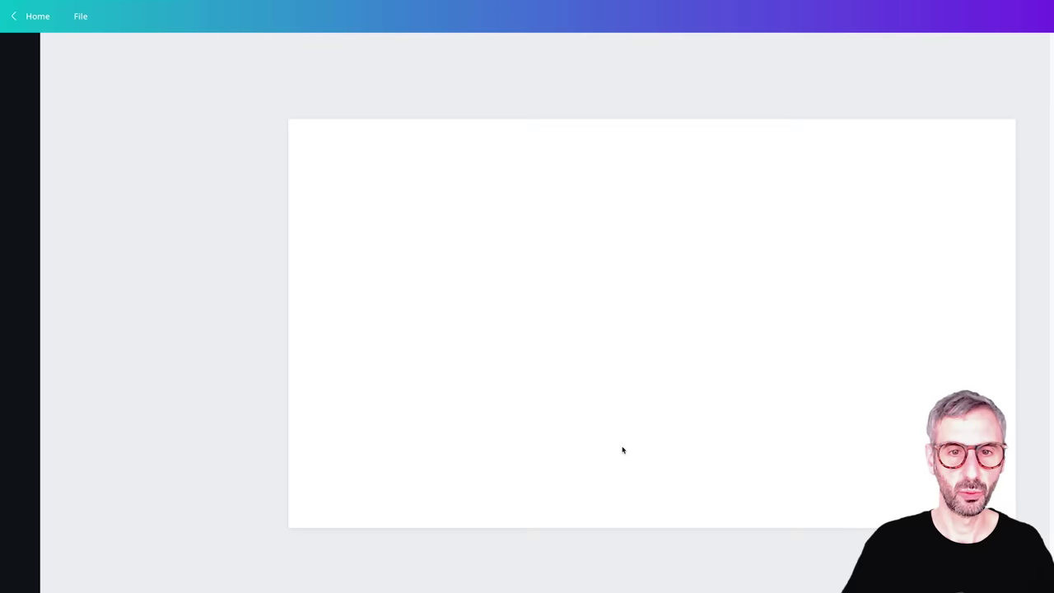
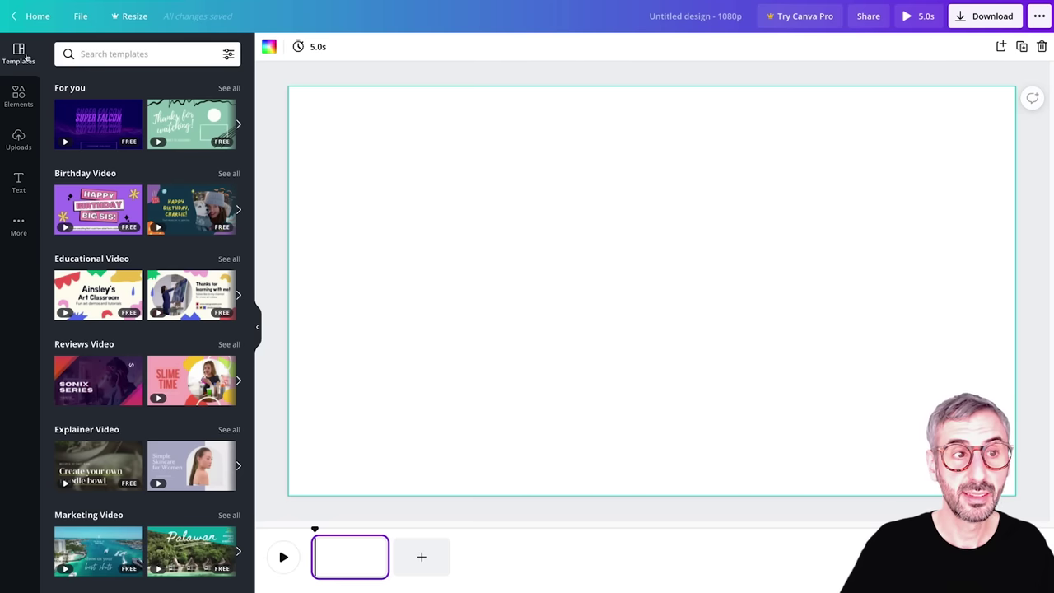
Apply all 3 pages of the Purple and Pink Bright and Bold Sister's Birthday Video template and preview the video.
scroll(175, 284, down, 2)
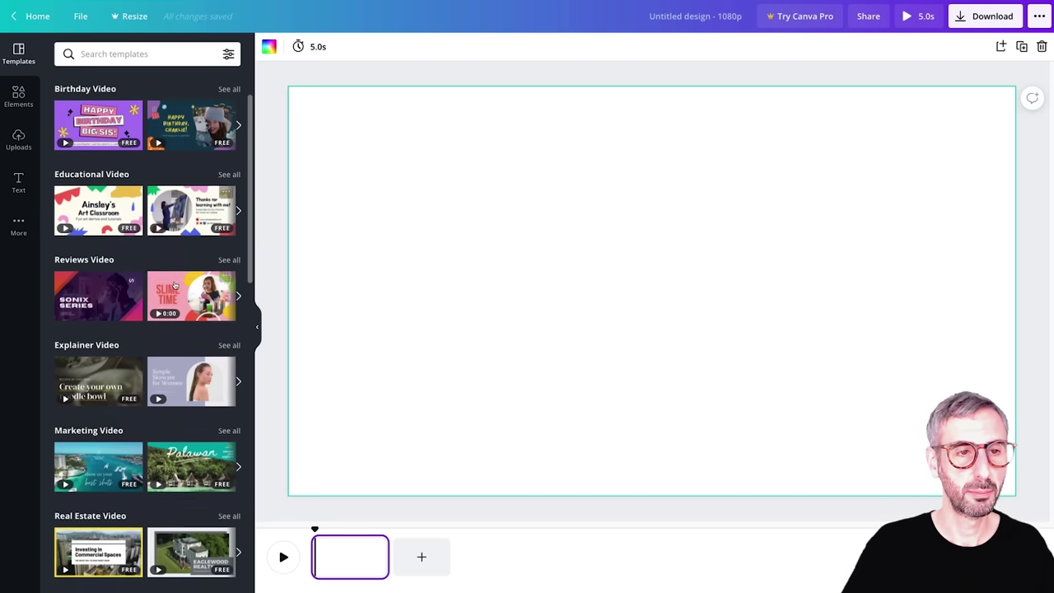
scroll(175, 285, up, 2)
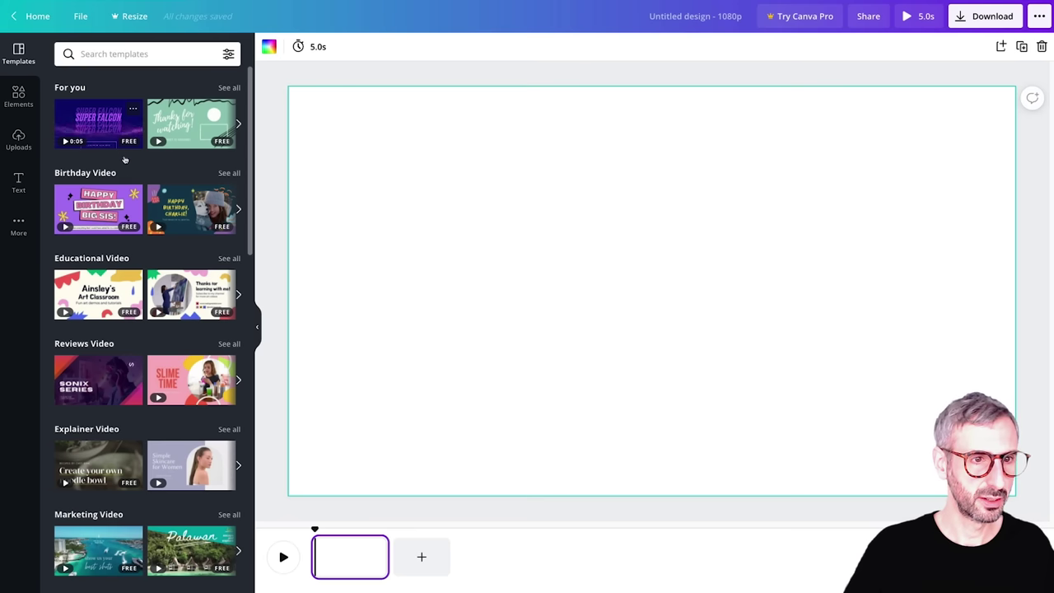
mouse_move(117, 214)
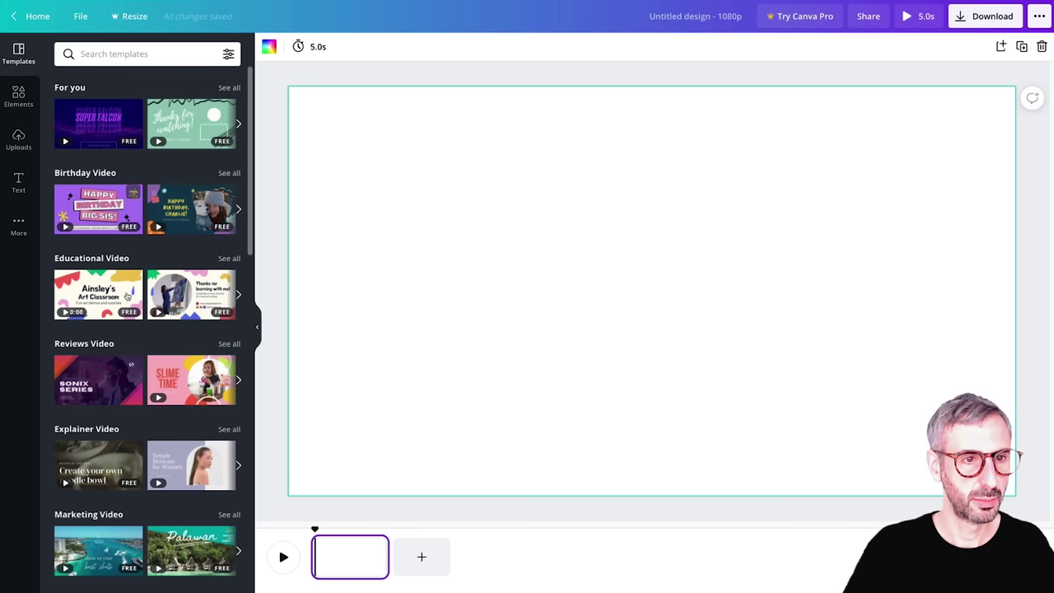
click(106, 212)
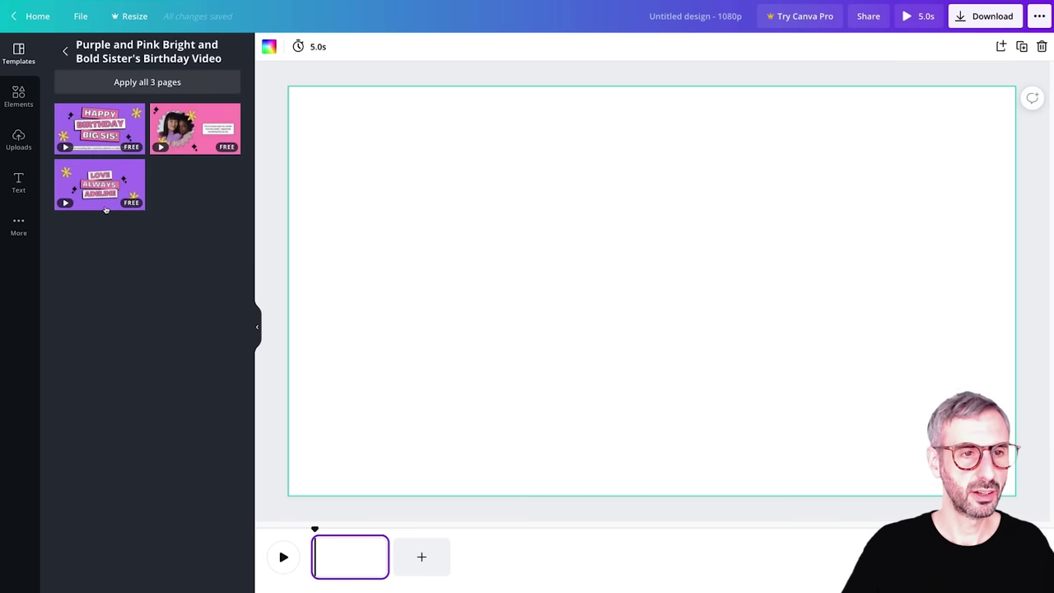
mouse_move(92, 193)
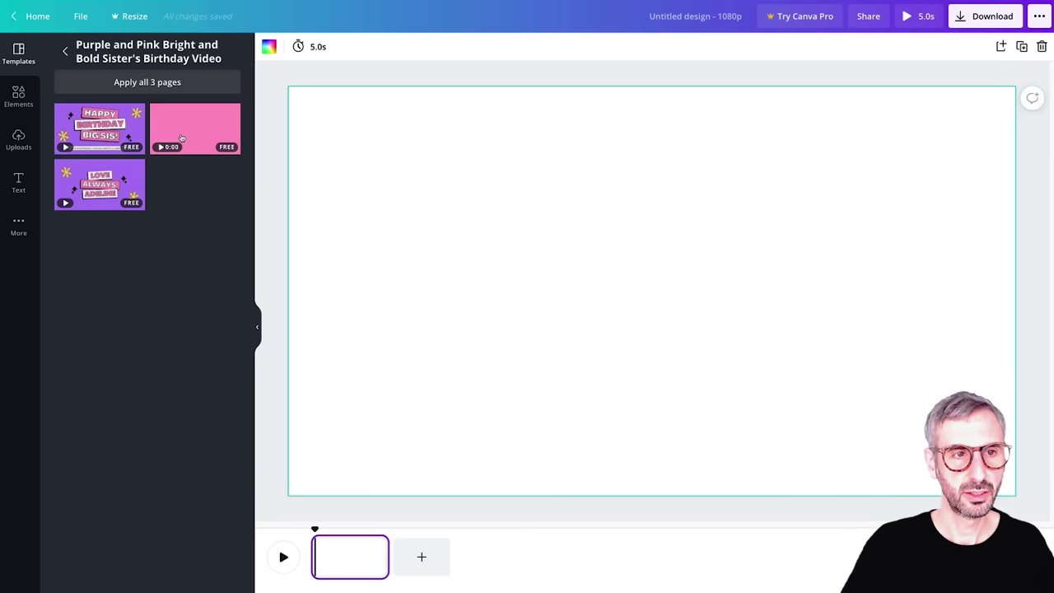
click(99, 128)
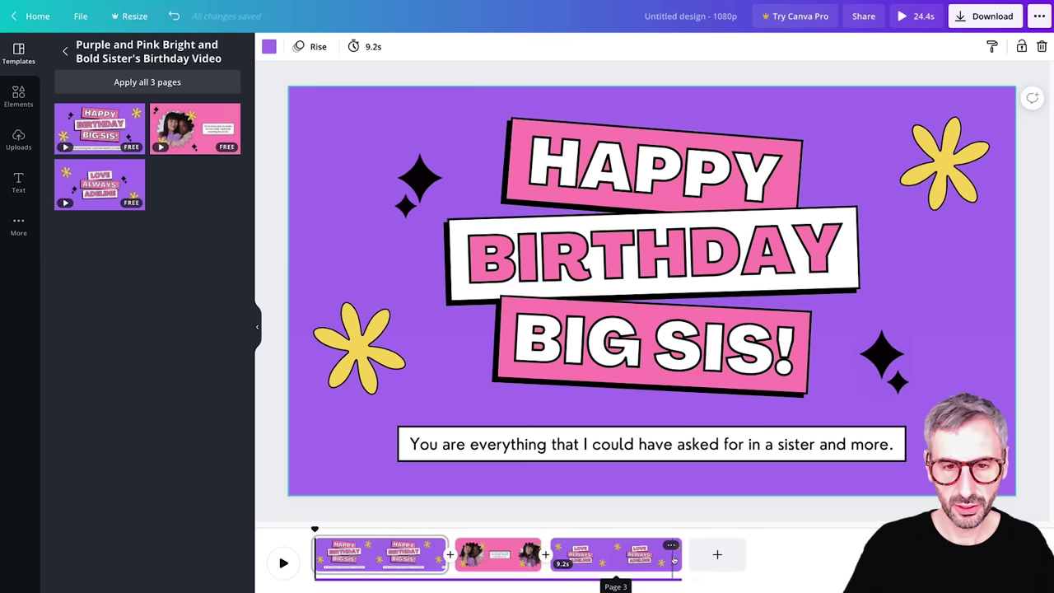
click(284, 563)
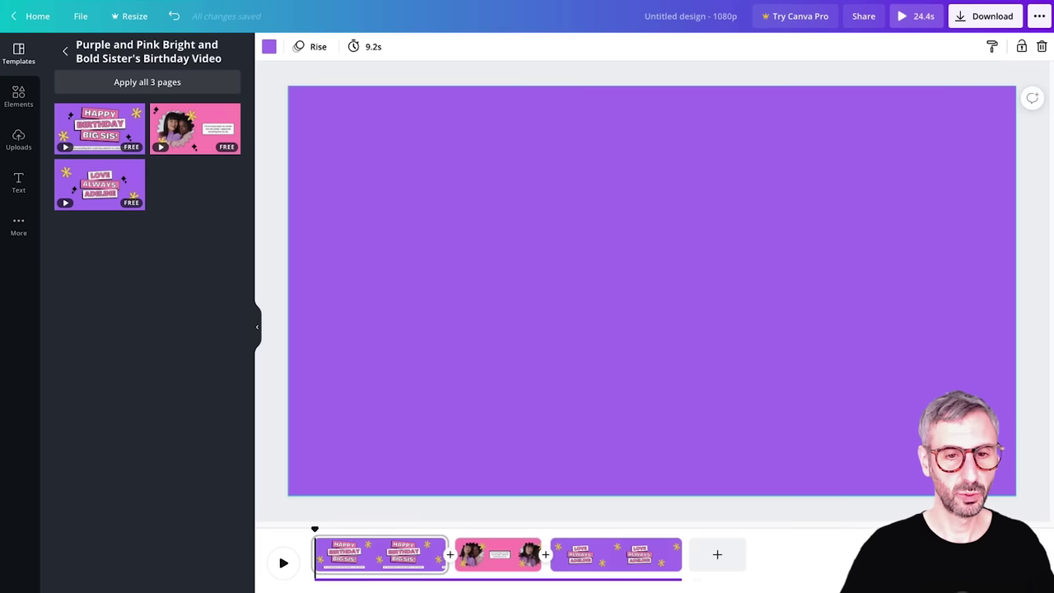
mouse_move(125, 122)
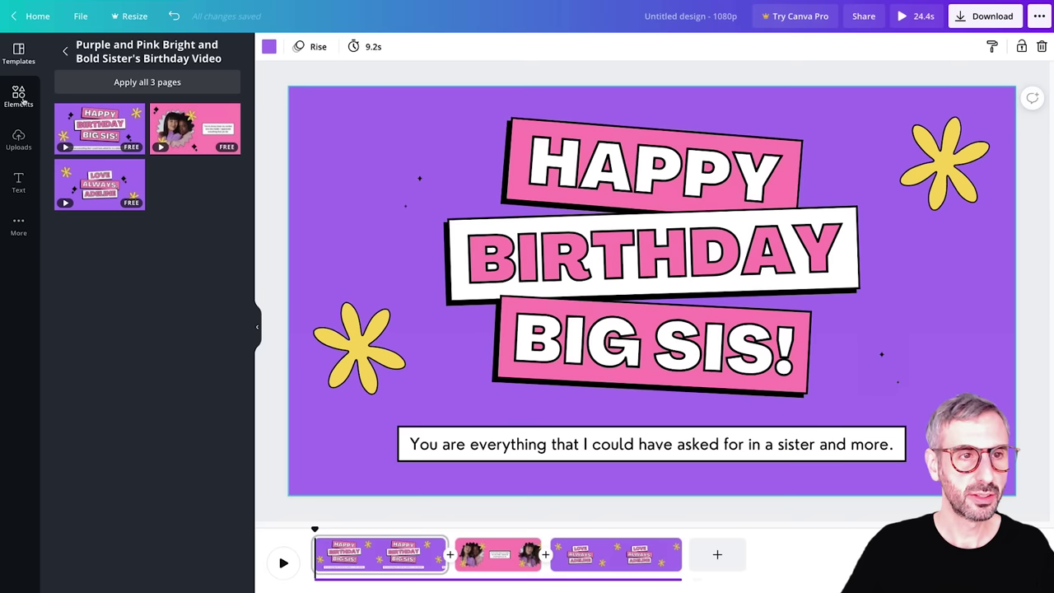
Search the elements library for "cake".
click(19, 97)
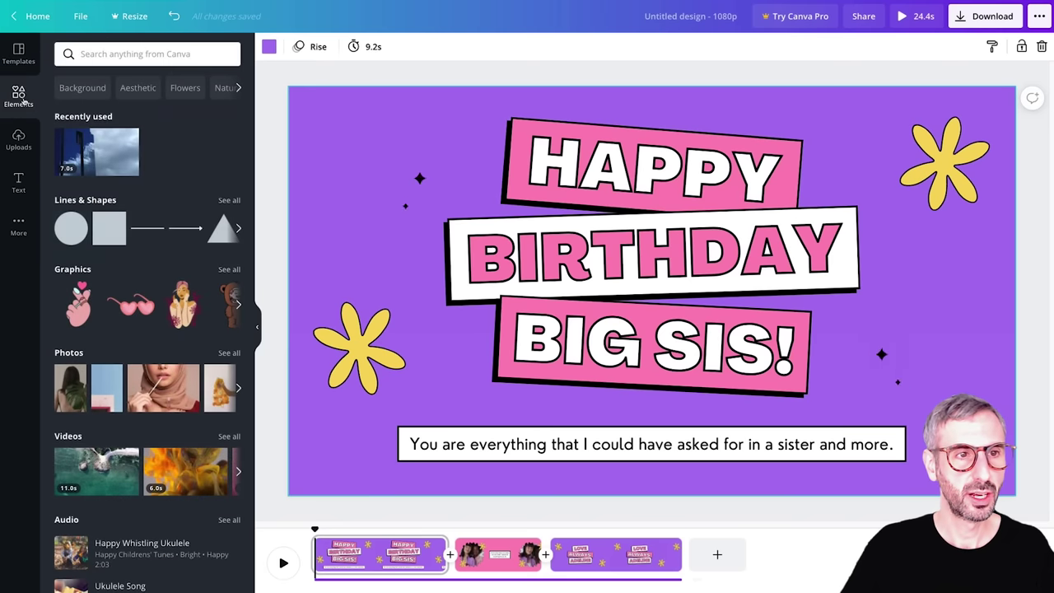
click(239, 88)
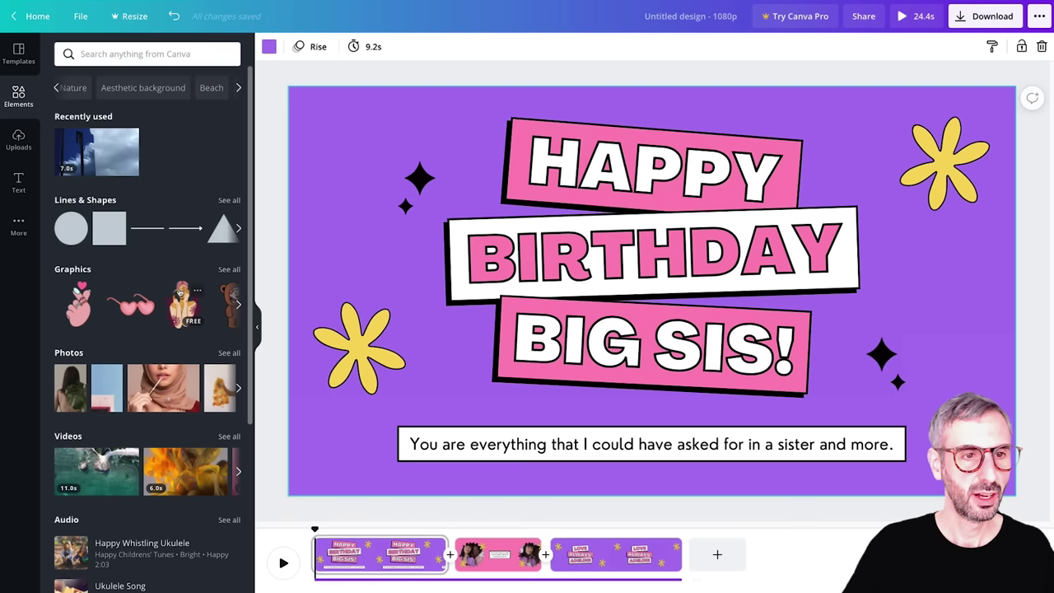
click(125, 51)
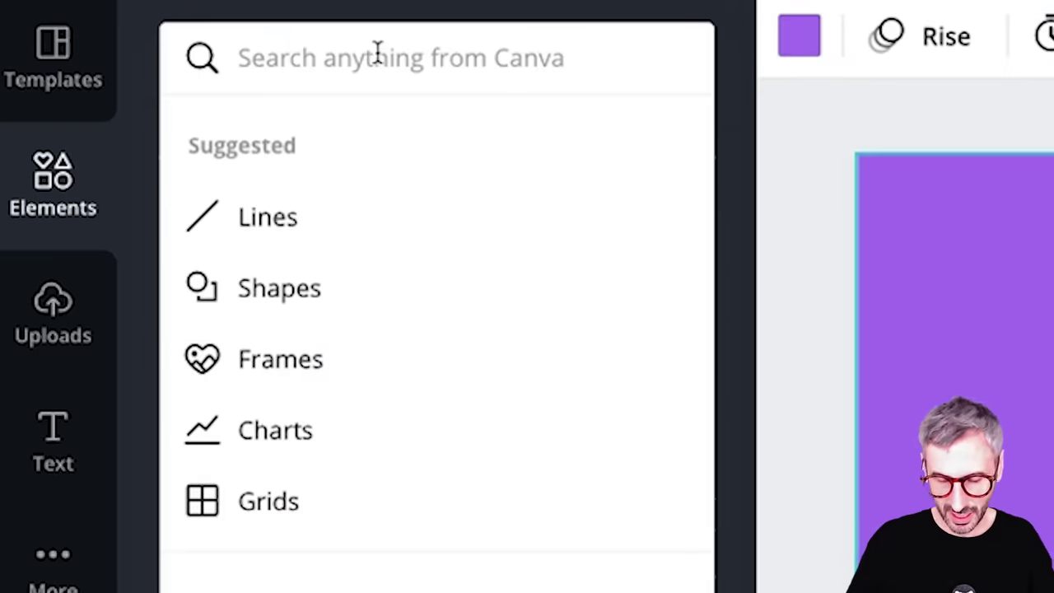
text(ca)
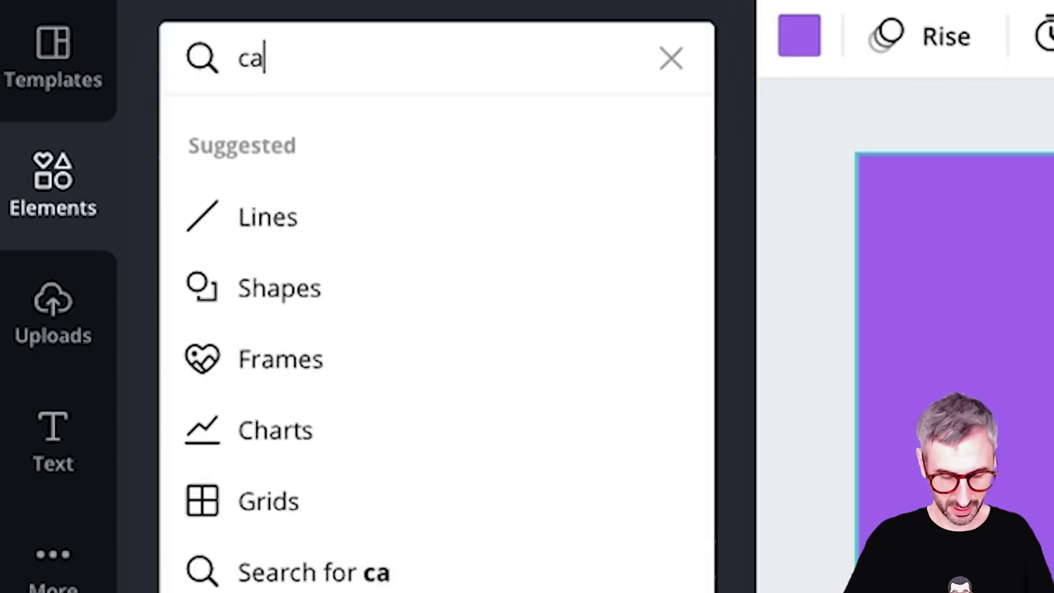
text(ke)
key(Return)
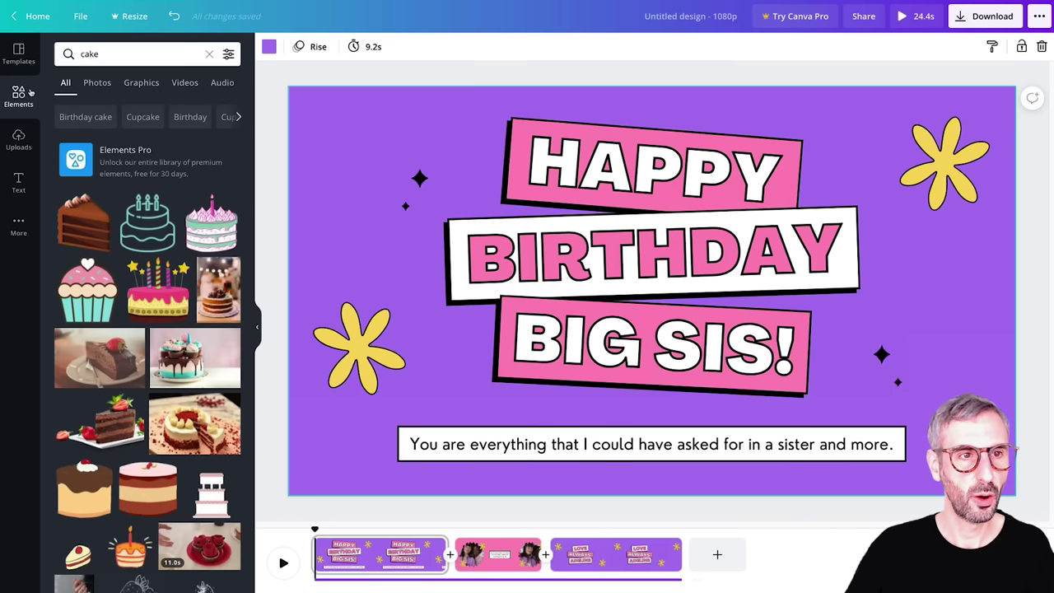
Insert the 8.0s heart-cookies clip from the cake video results as a page between the pink photo page and the last purple page.
click(187, 84)
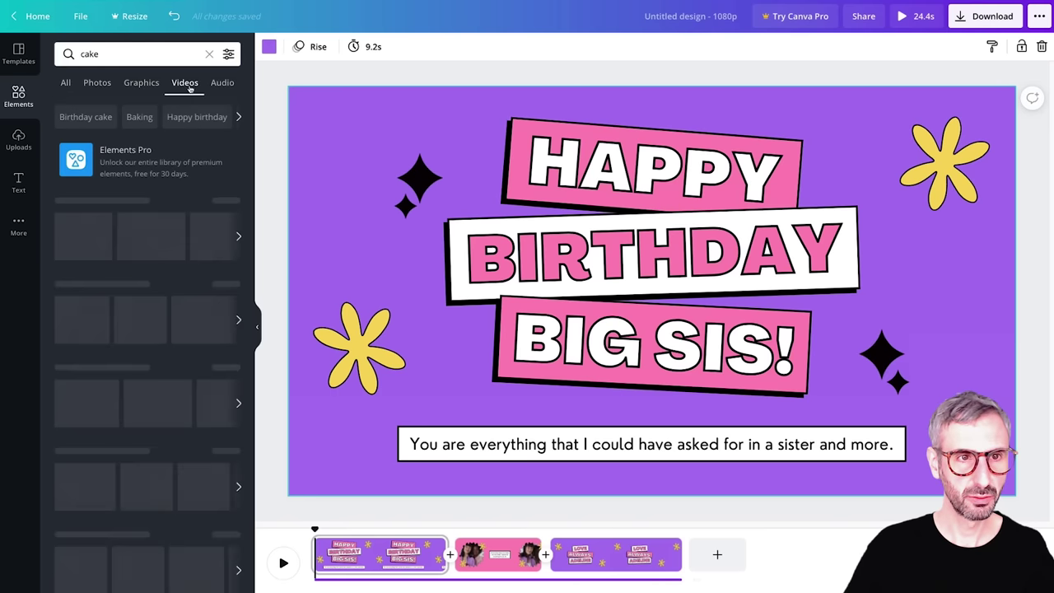
scroll(159, 247, down, 3)
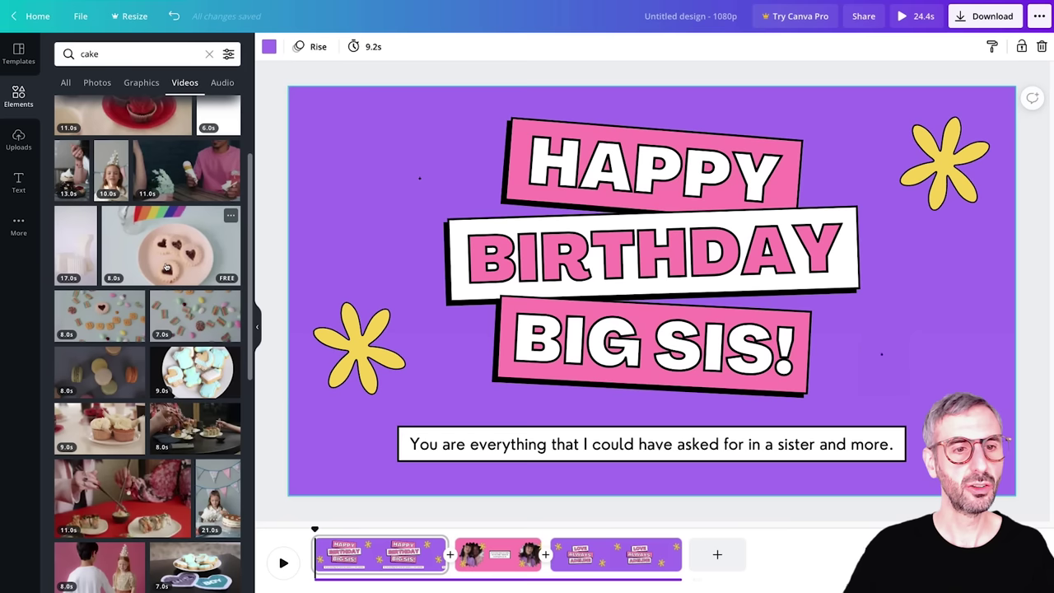
scroll(166, 268, down, 2)
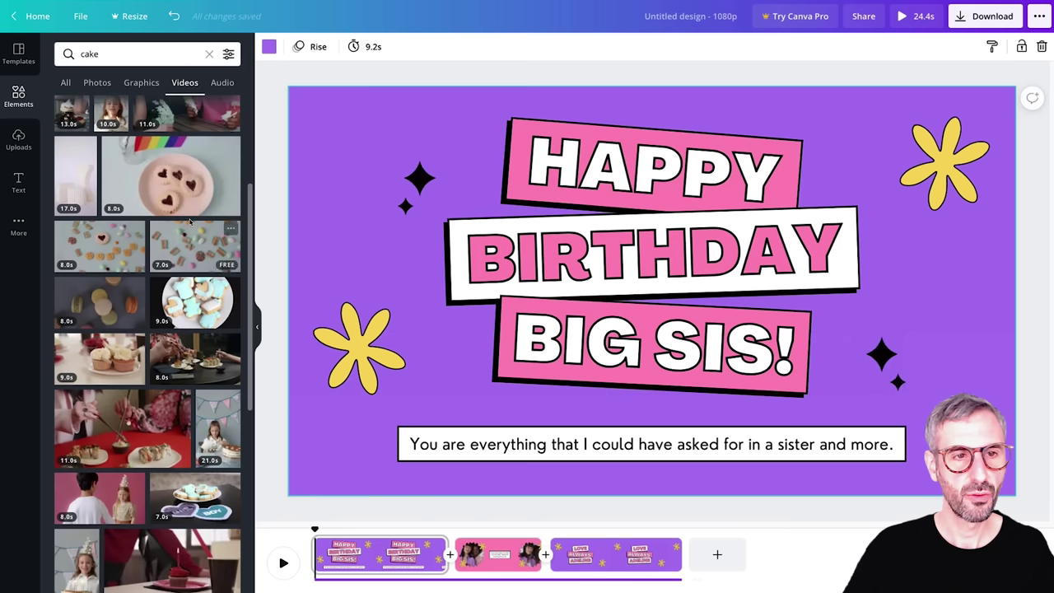
scroll(187, 204, down, 10)
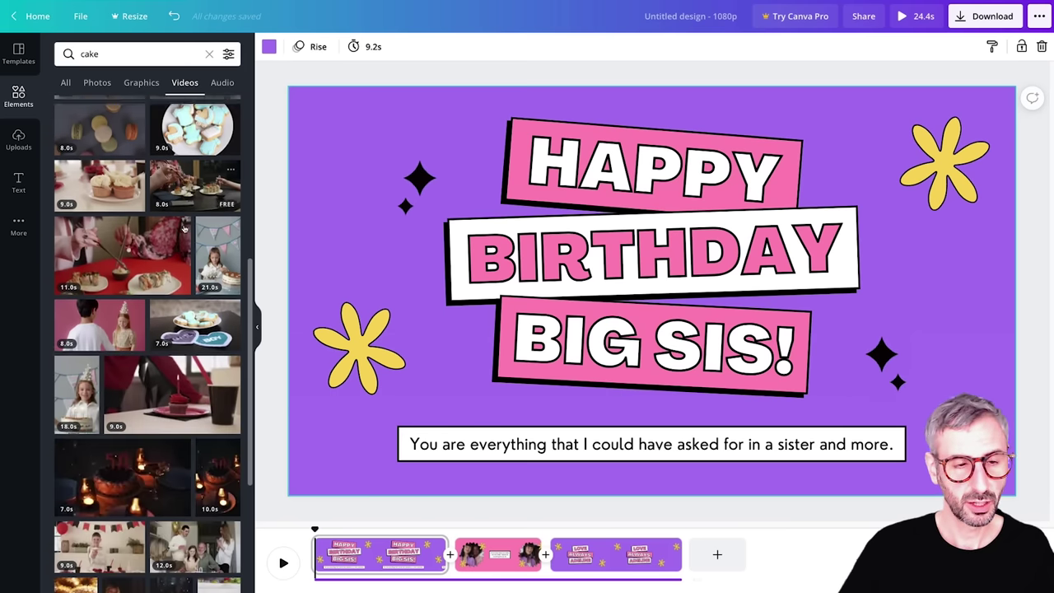
scroll(184, 330, down, 12)
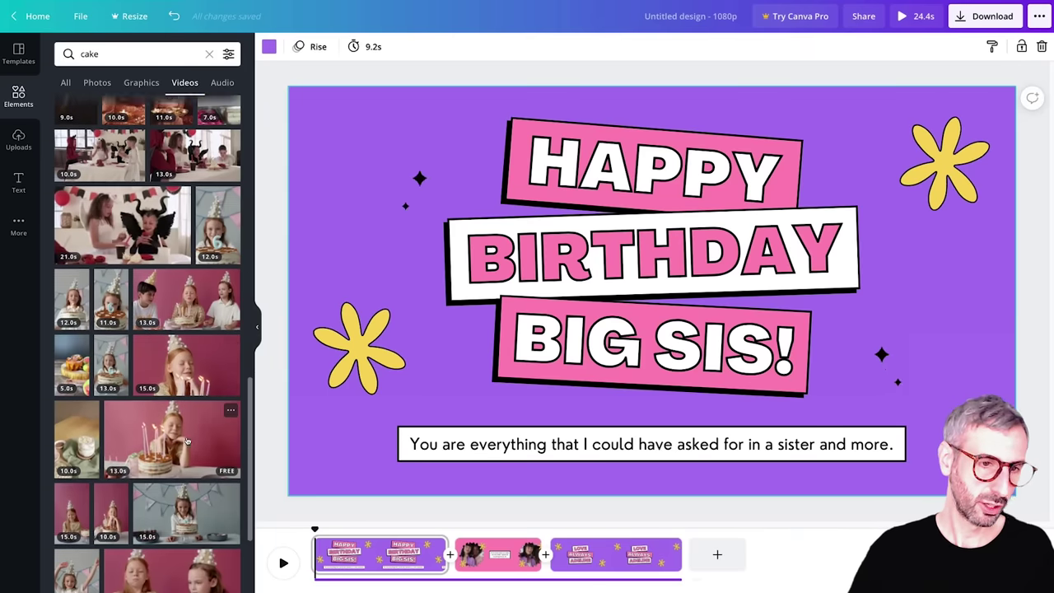
scroll(188, 412, up, 20)
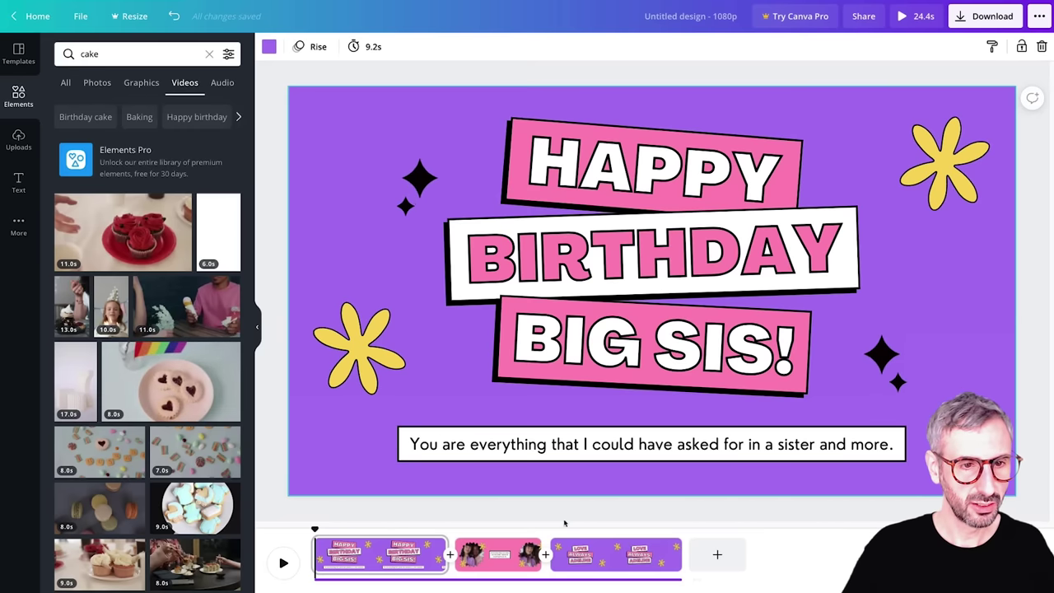
drag(103, 364, 628, 531)
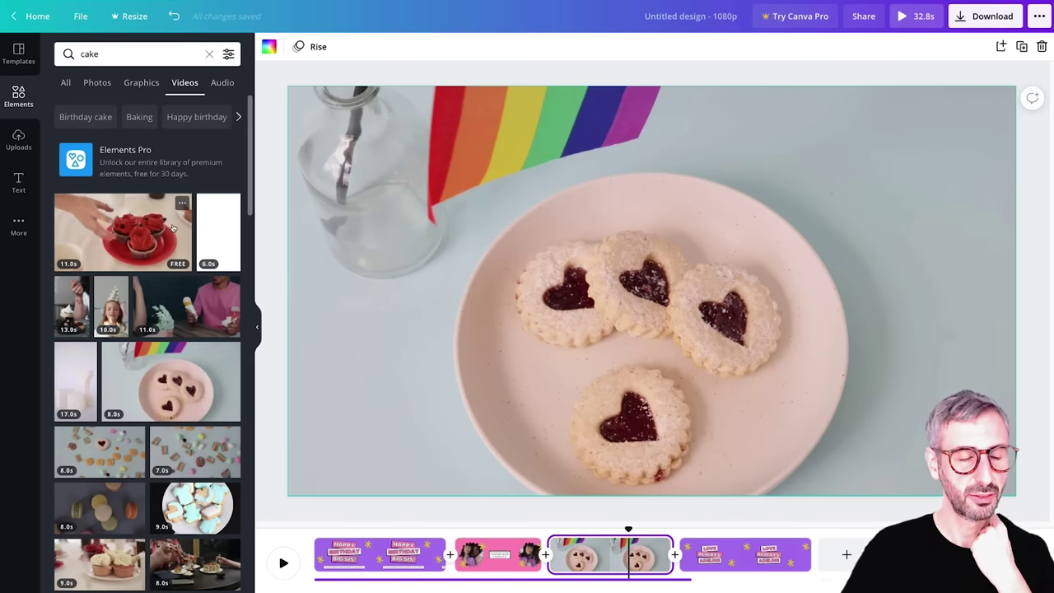
scroll(140, 278, down, 1)
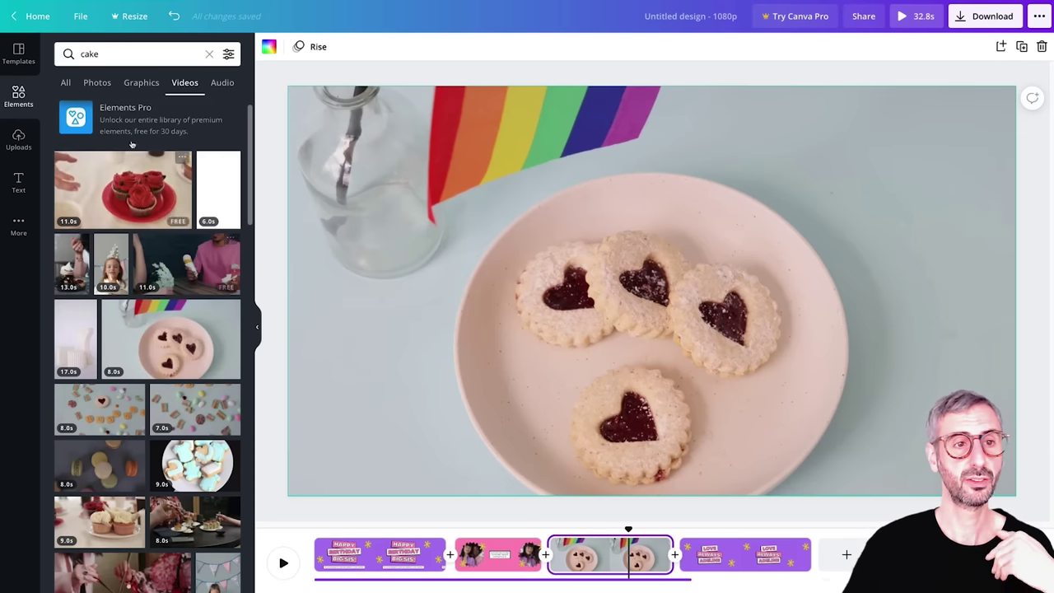
scroll(133, 145, up, 1)
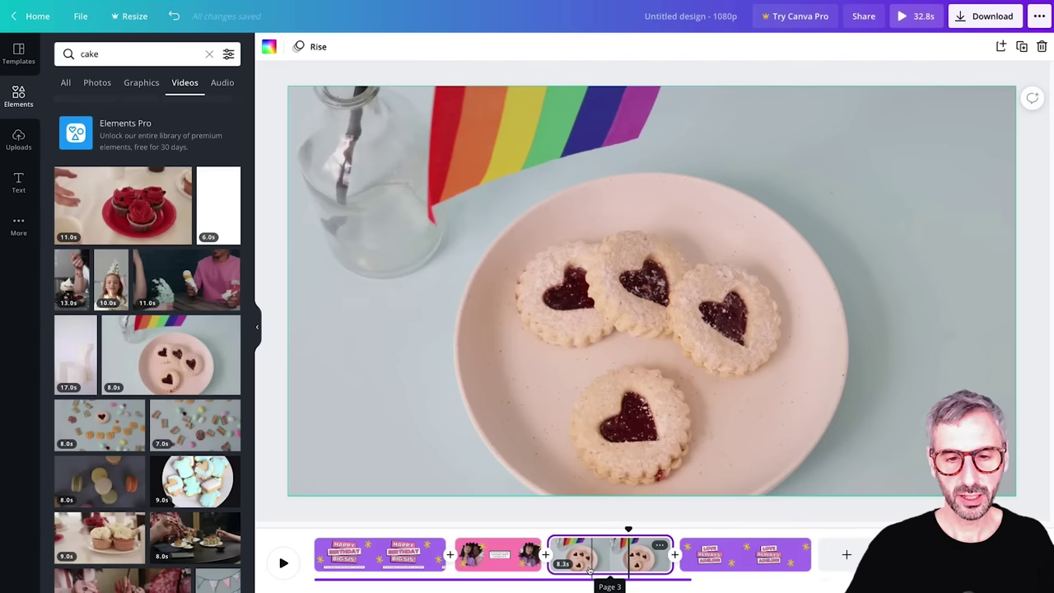
Show the cake graphics and filter them to animated ones only.
click(142, 83)
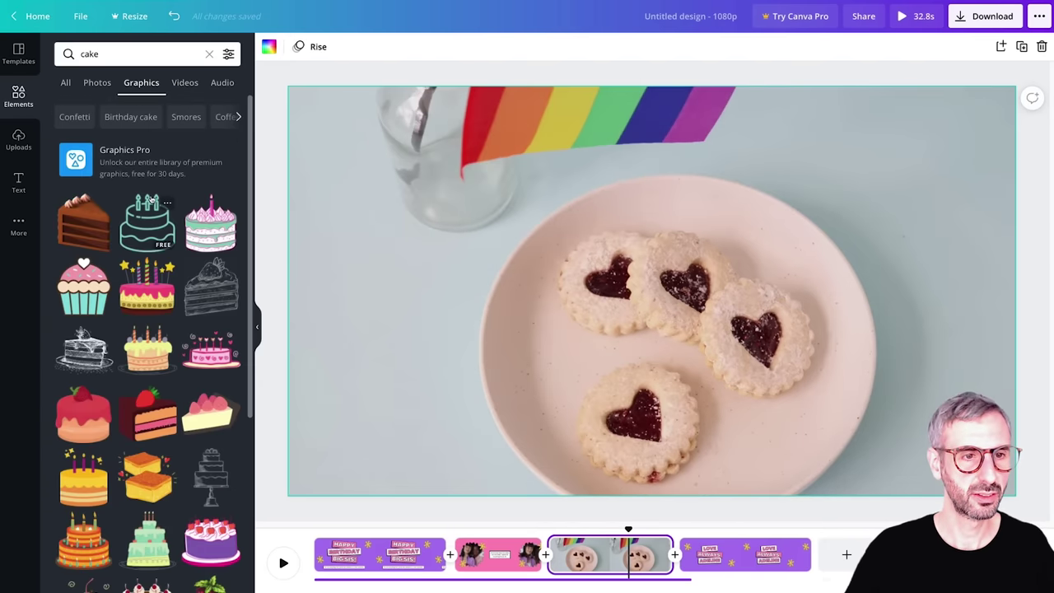
click(229, 54)
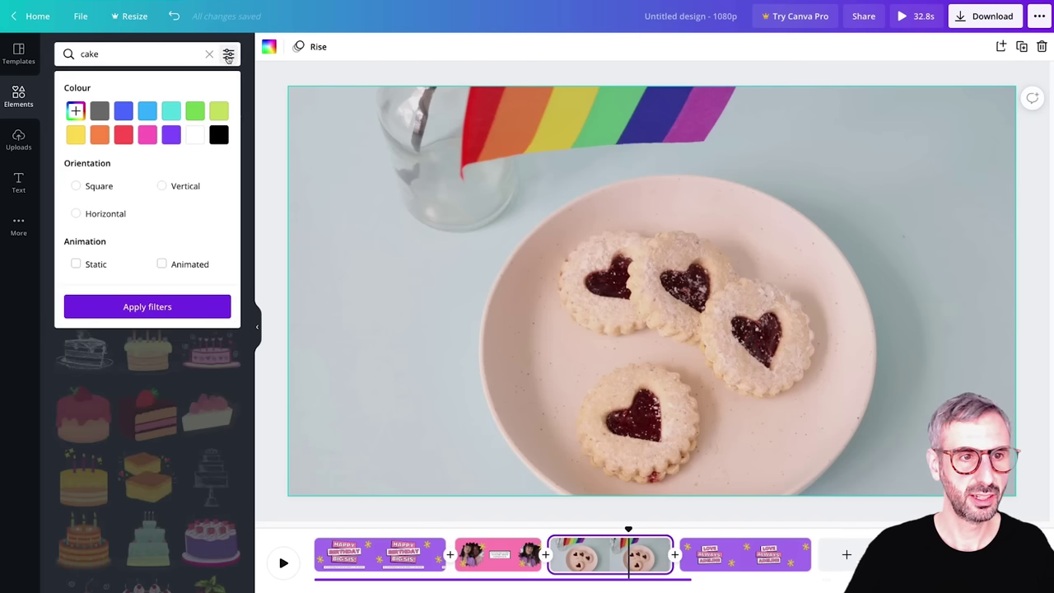
click(163, 264)
click(148, 307)
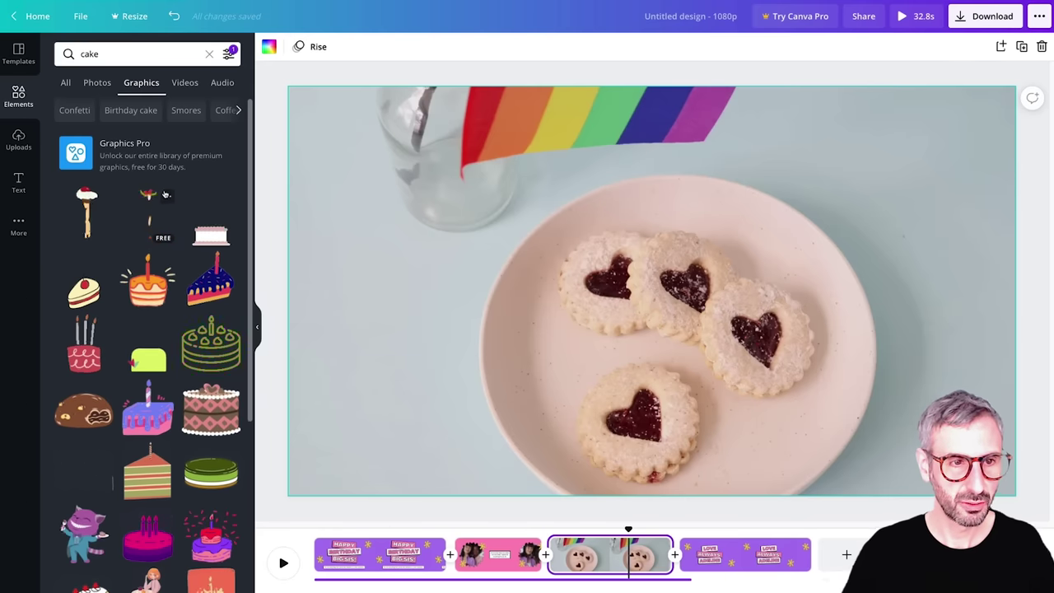
Insert the animated yellow-and-purple cake slice on the cookies page, shrink it, place it in the page's upper-right corner and tilt it.
scroll(199, 351, down, 5)
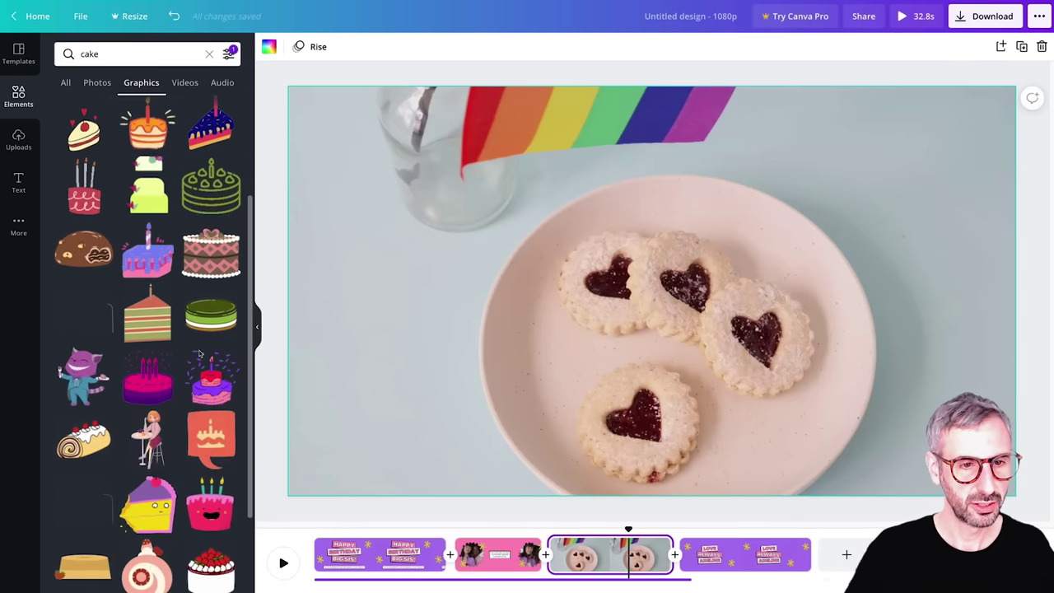
click(153, 507)
drag(812, 127, 585, 358)
drag(548, 400, 911, 164)
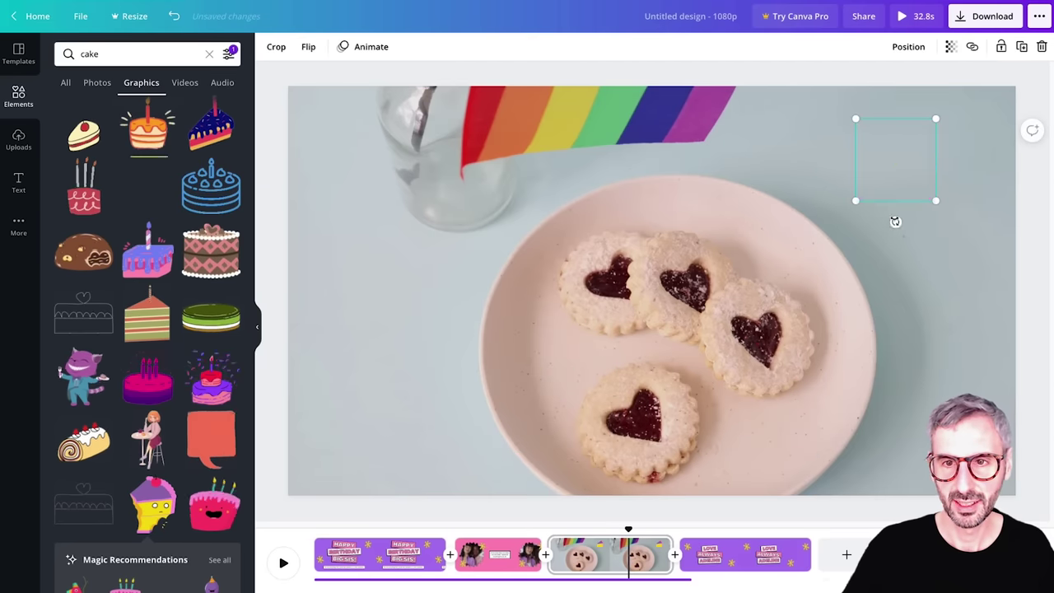
drag(894, 219, 929, 228)
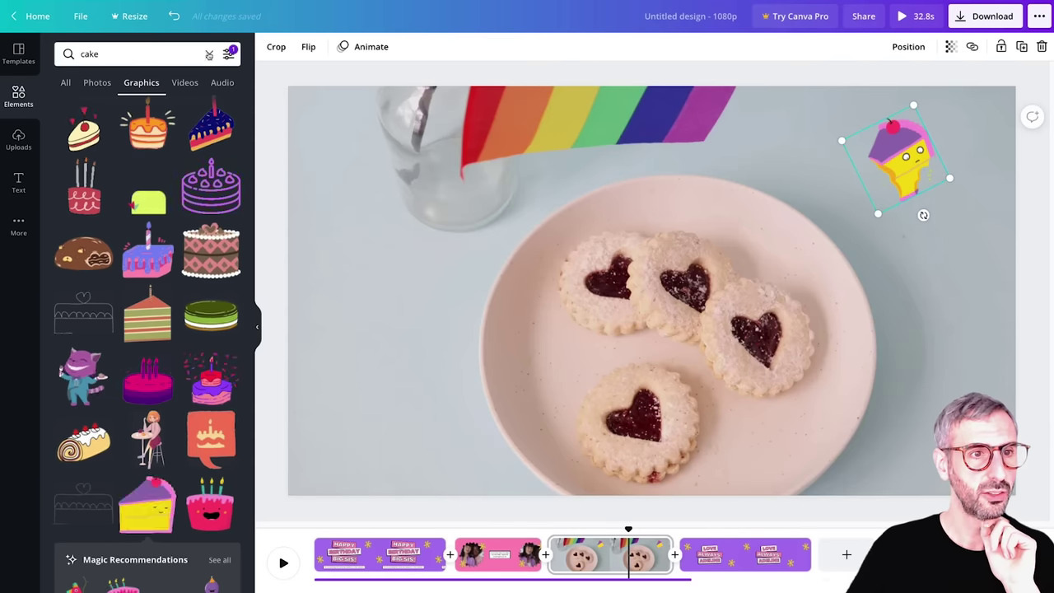
Open the full audio library, look through its music categories and list all tracks in the Happy category.
click(18, 99)
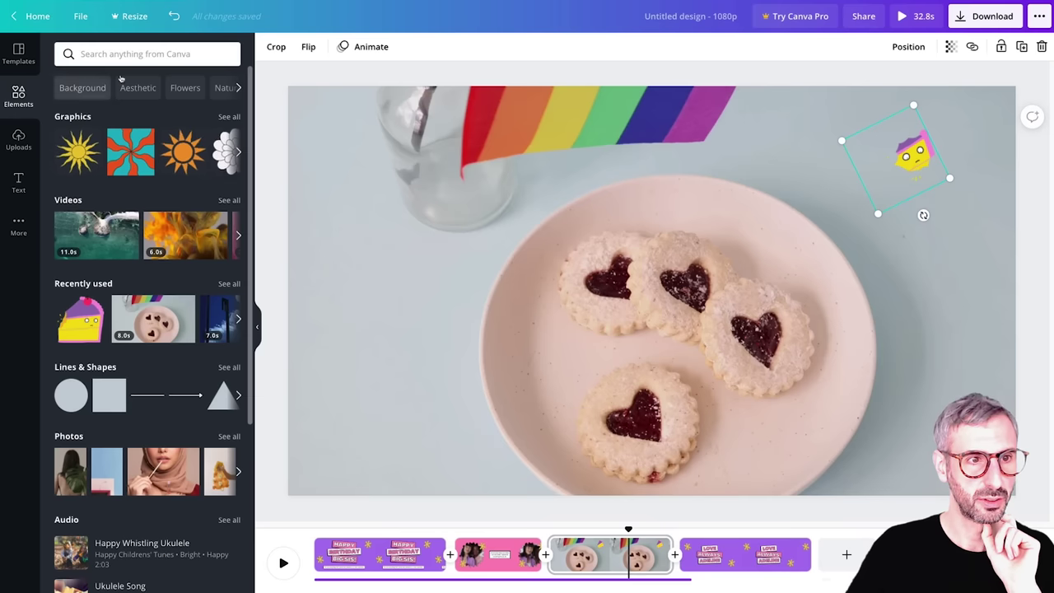
scroll(99, 230, down, 1)
scroll(99, 230, down, 3)
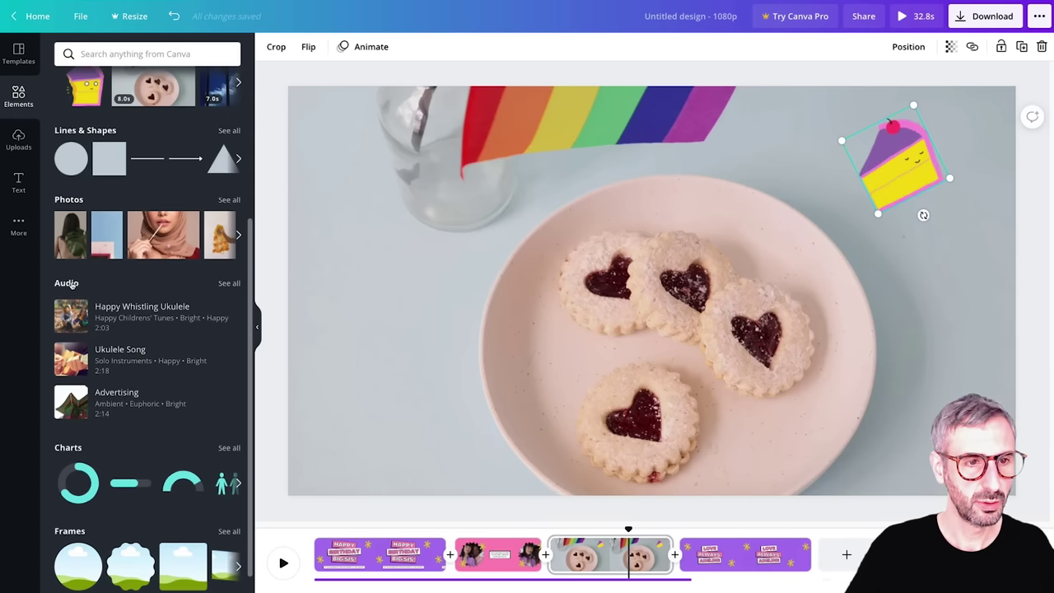
click(229, 285)
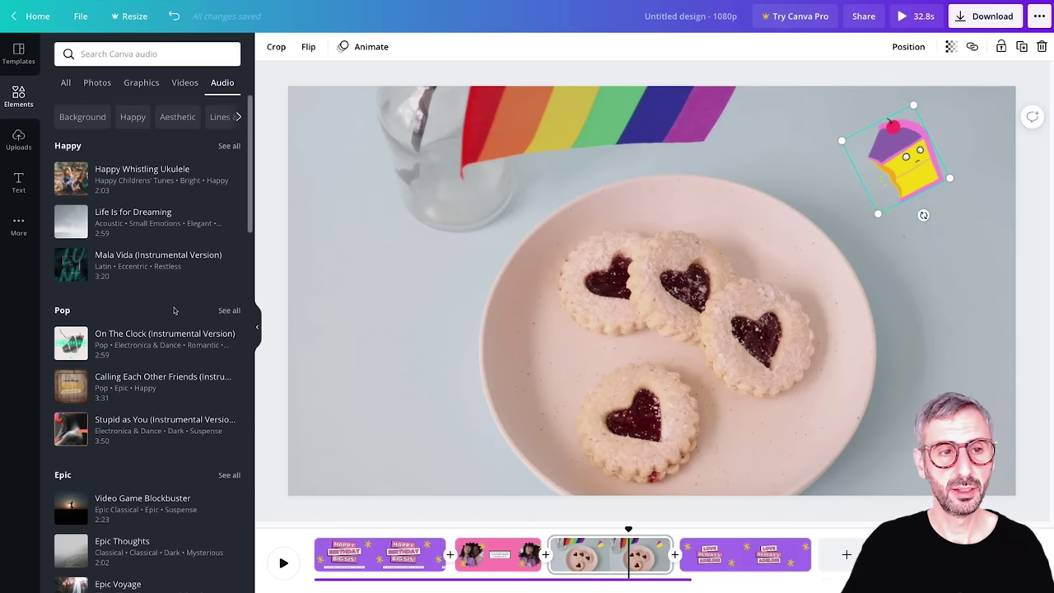
scroll(99, 395, down, 3)
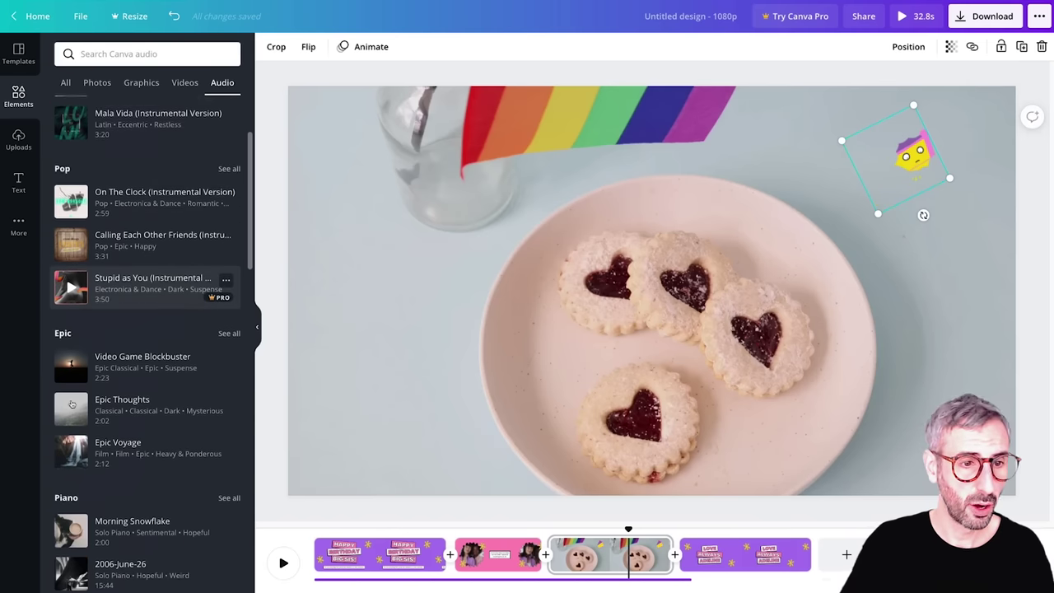
scroll(73, 408, down, 8)
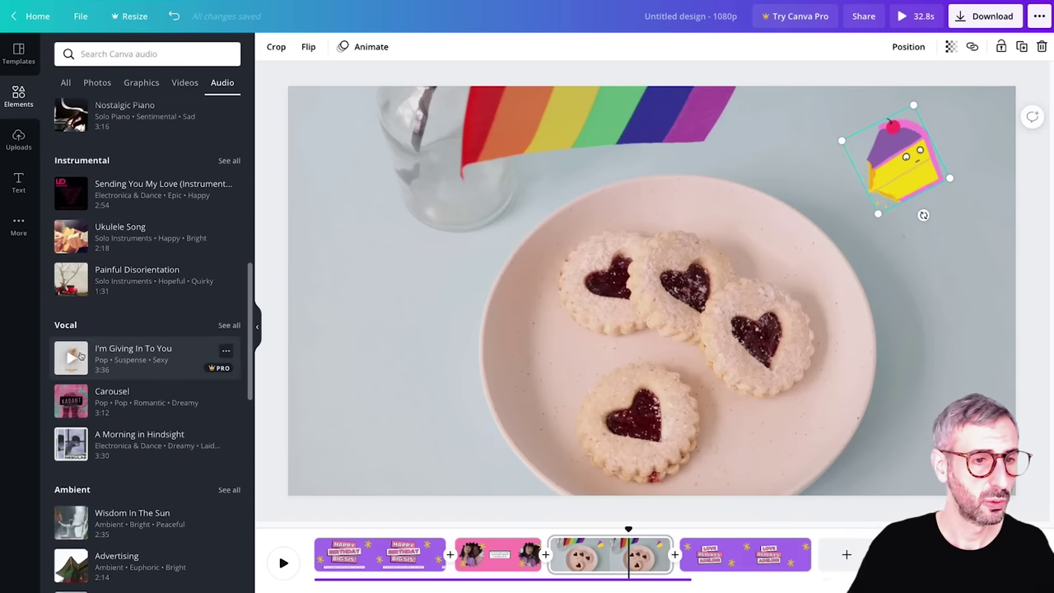
scroll(79, 360, down, 6)
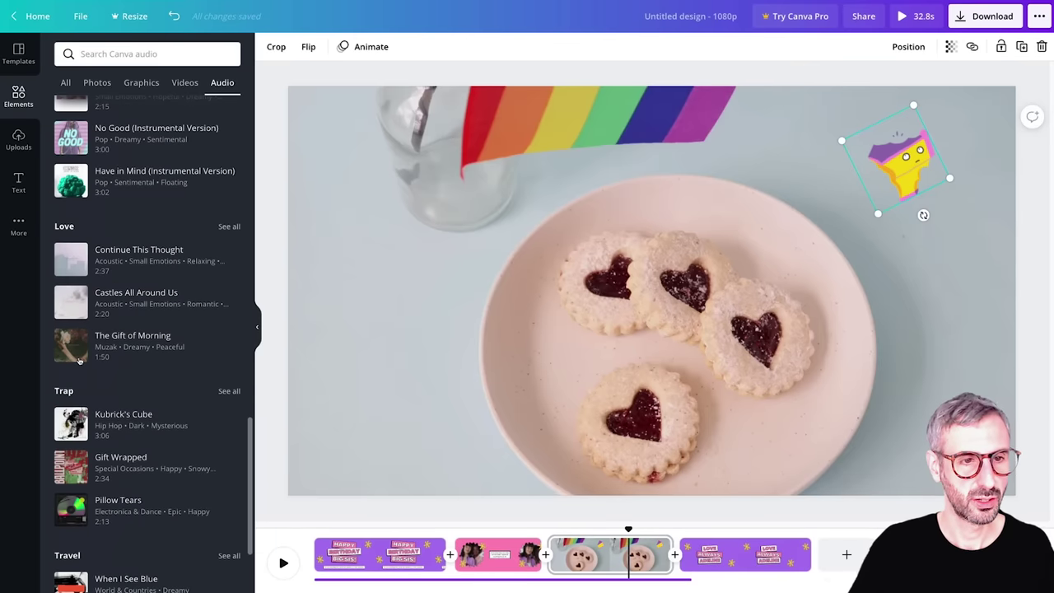
scroll(81, 344, up, 14)
scroll(81, 344, up, 3)
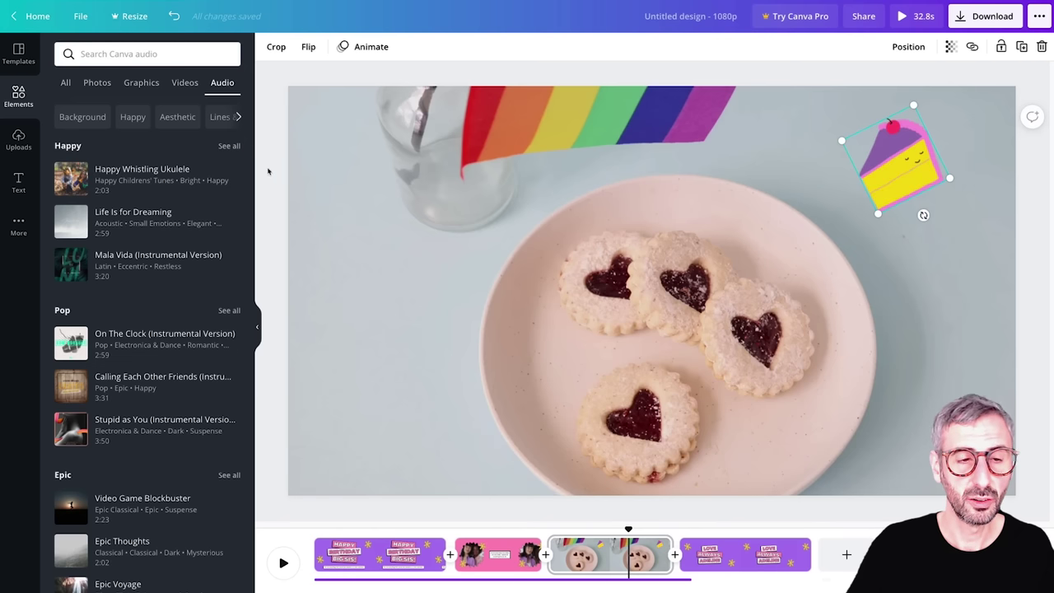
click(230, 146)
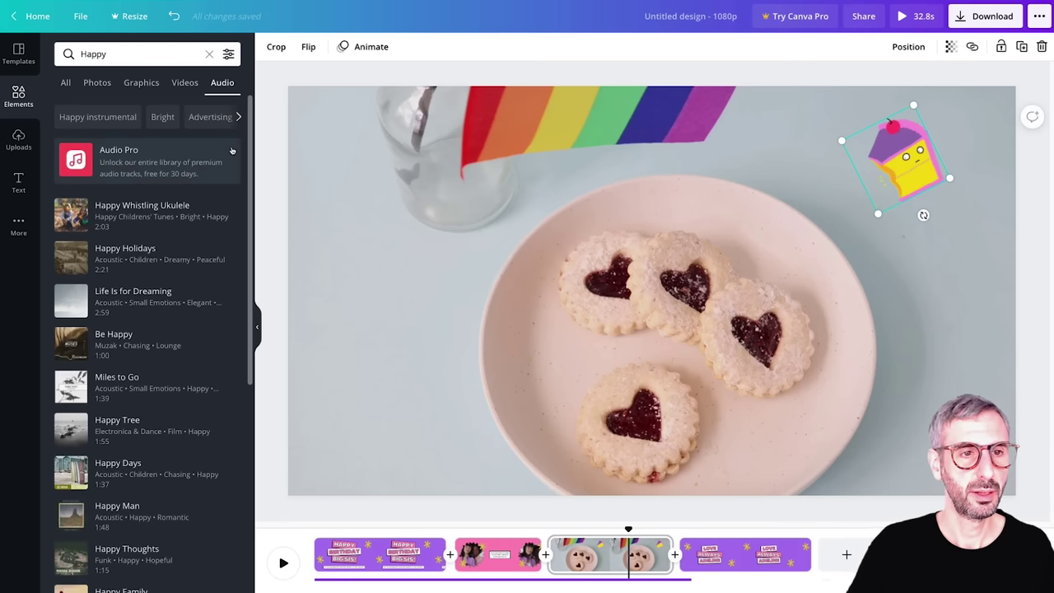
Add the Happy Holidays music track to the video.
scroll(212, 206, down, 2)
click(206, 212)
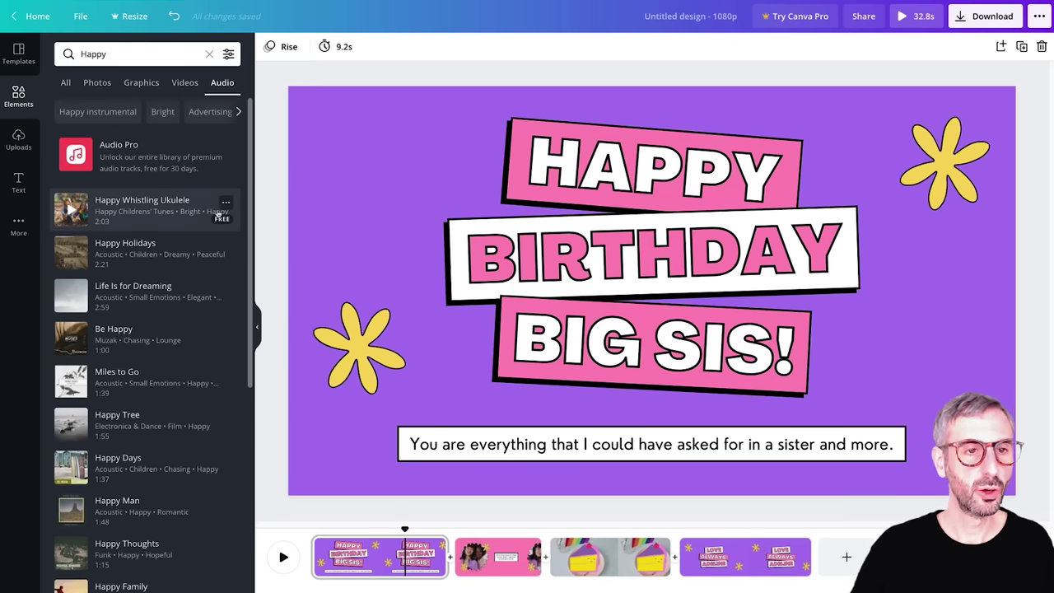
click(193, 260)
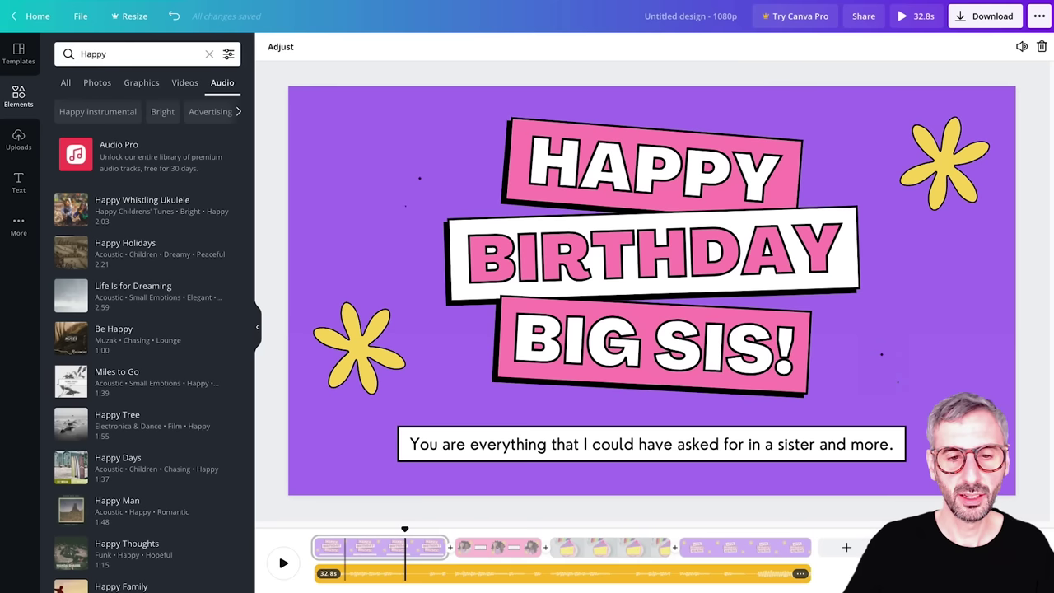
Preview the video with its music, then check the download options for any premium track charge.
click(283, 565)
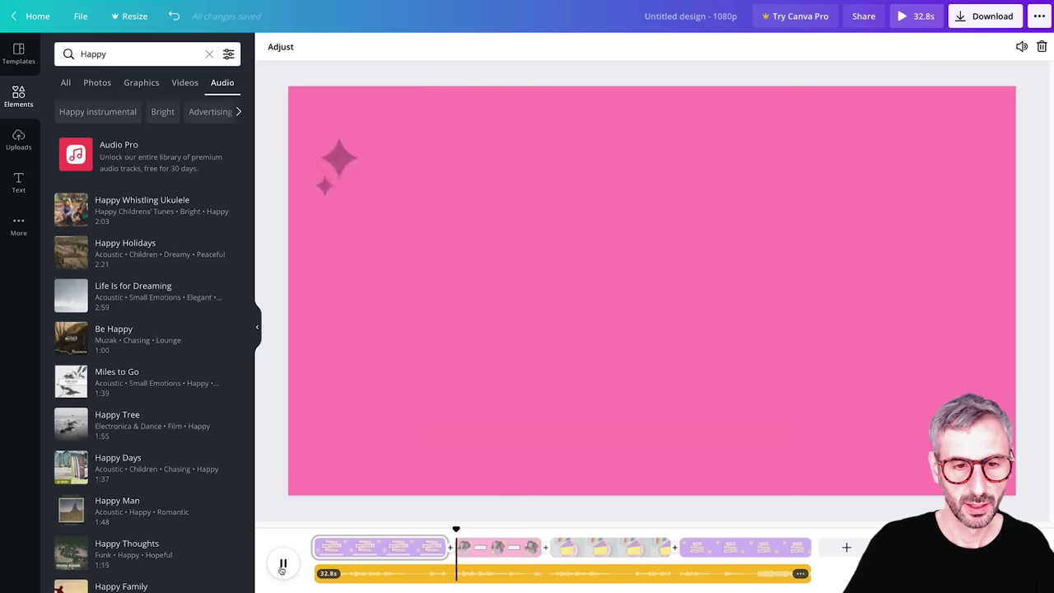
click(282, 566)
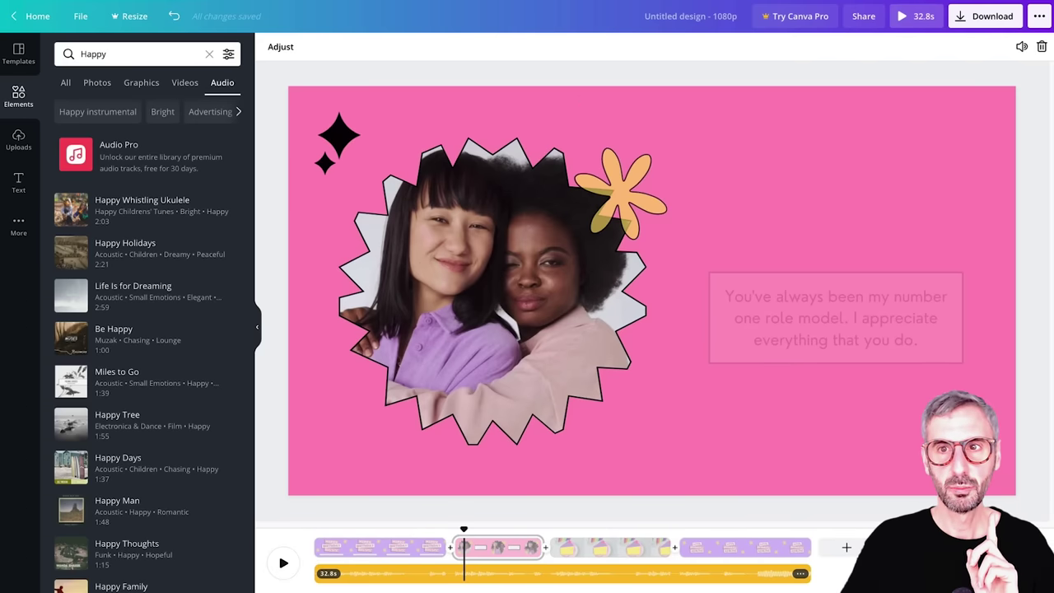
click(956, 25)
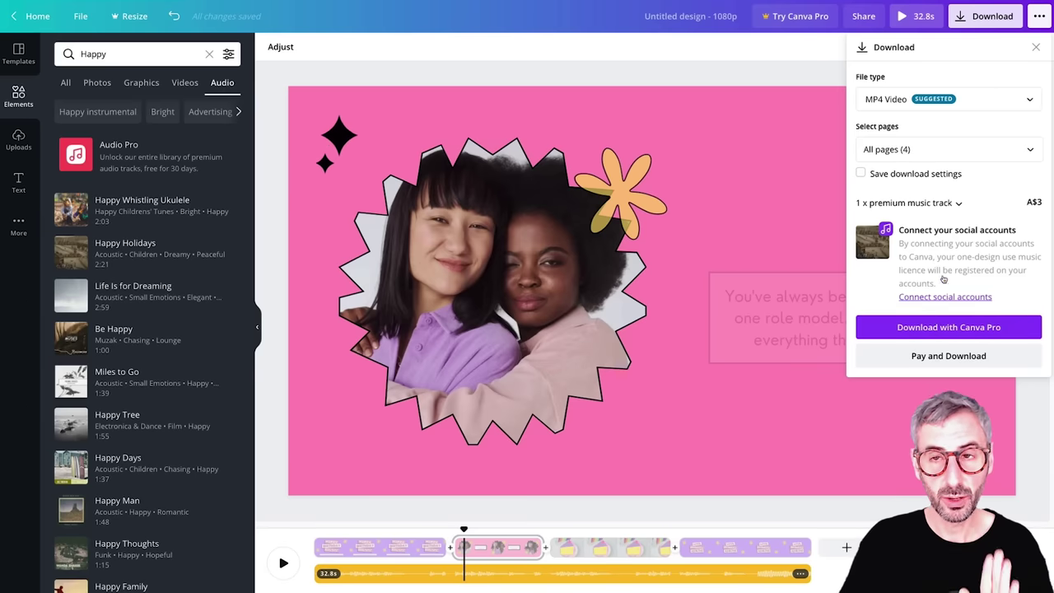
click(1036, 47)
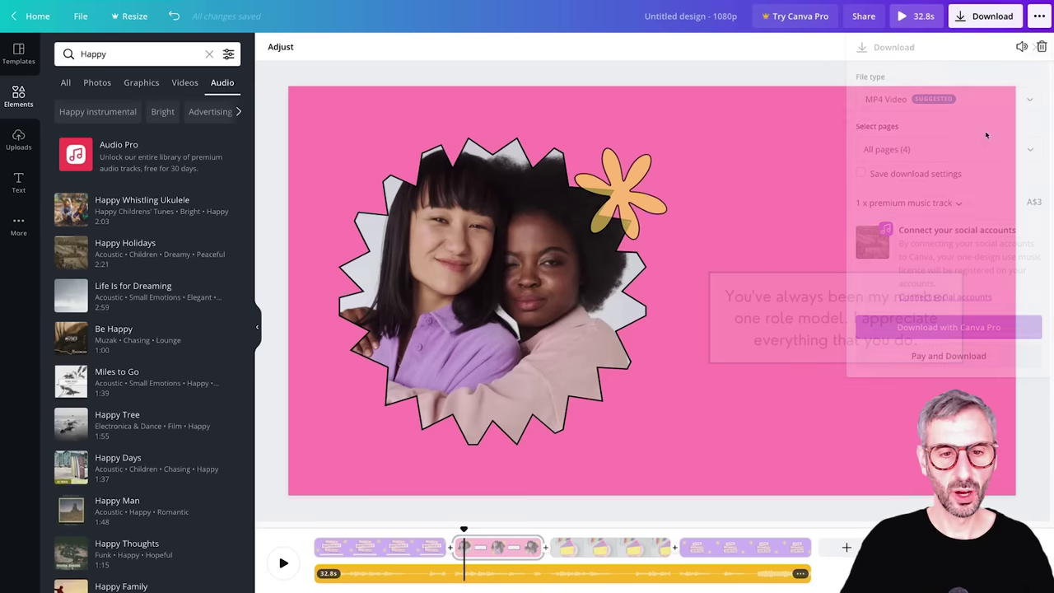
Replace the premium music with the free Happy Whistling Ukulele track.
click(603, 582)
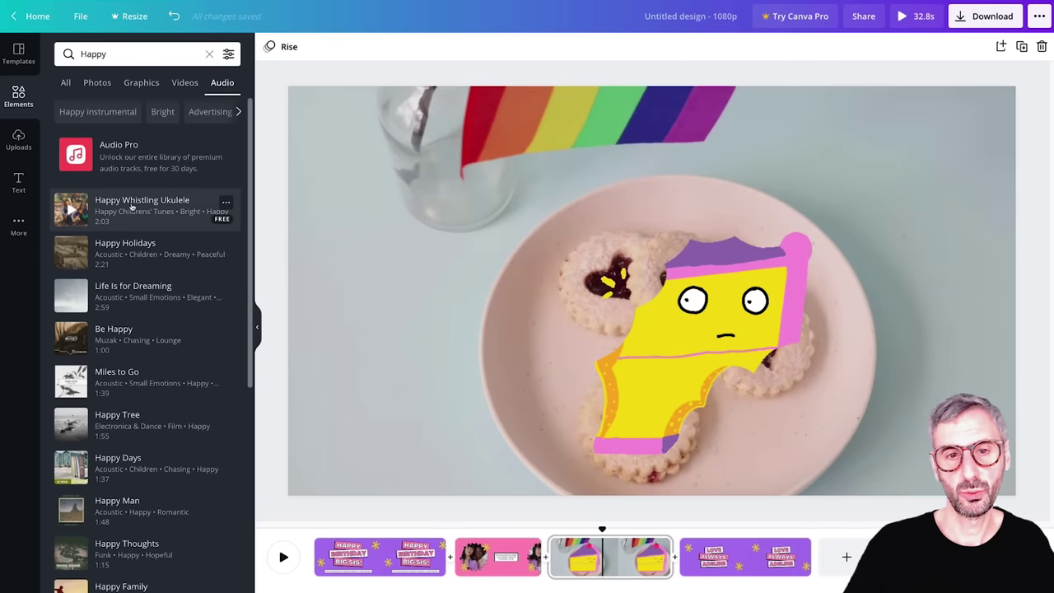
click(132, 207)
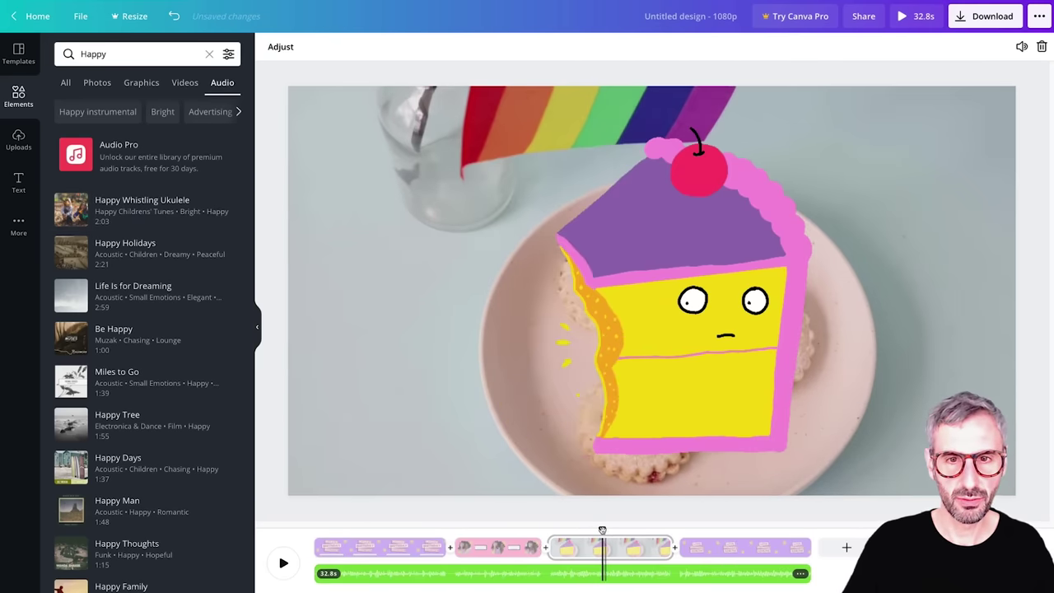
Shrink the cake slice on the cookies page, tilt it clockwise in the page's upper-right corner and preview the page.
mouse_move(602, 530)
mouse_down()
mouse_move(483, 530)
mouse_move(582, 531)
mouse_up()
click(736, 330)
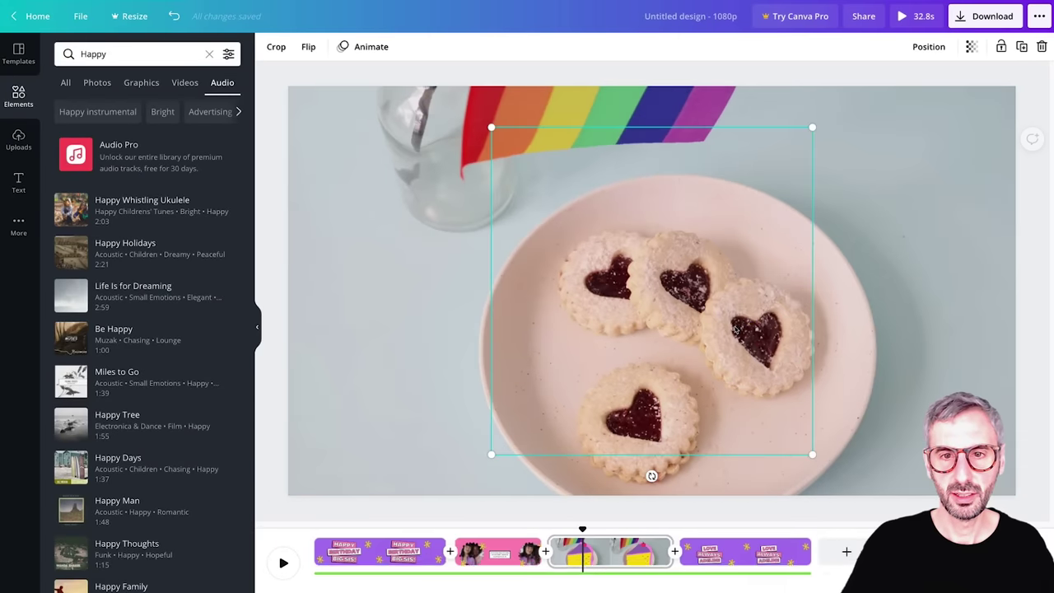
drag(492, 453, 882, 286)
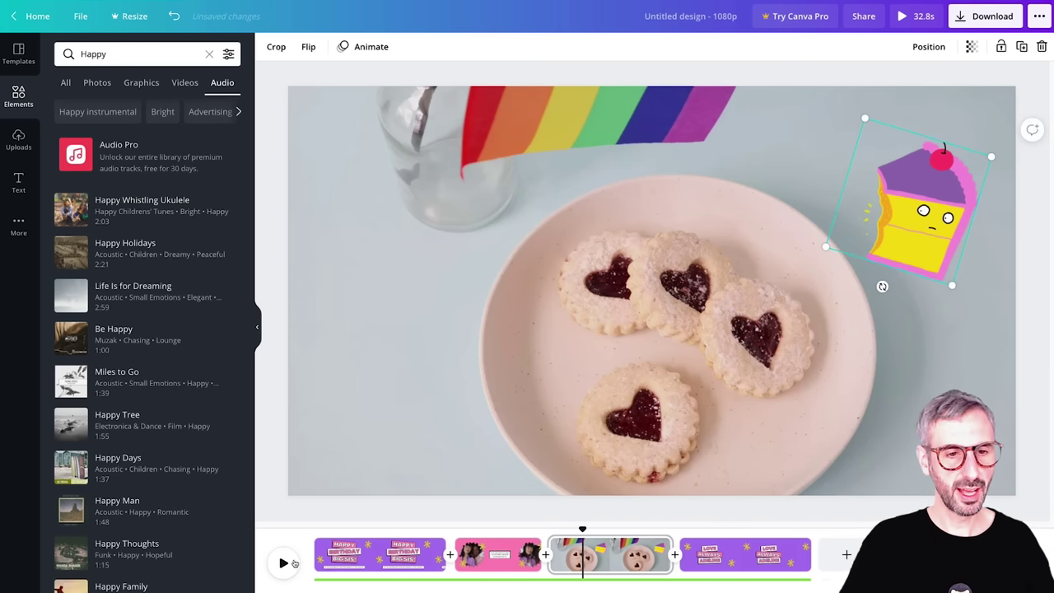
click(290, 564)
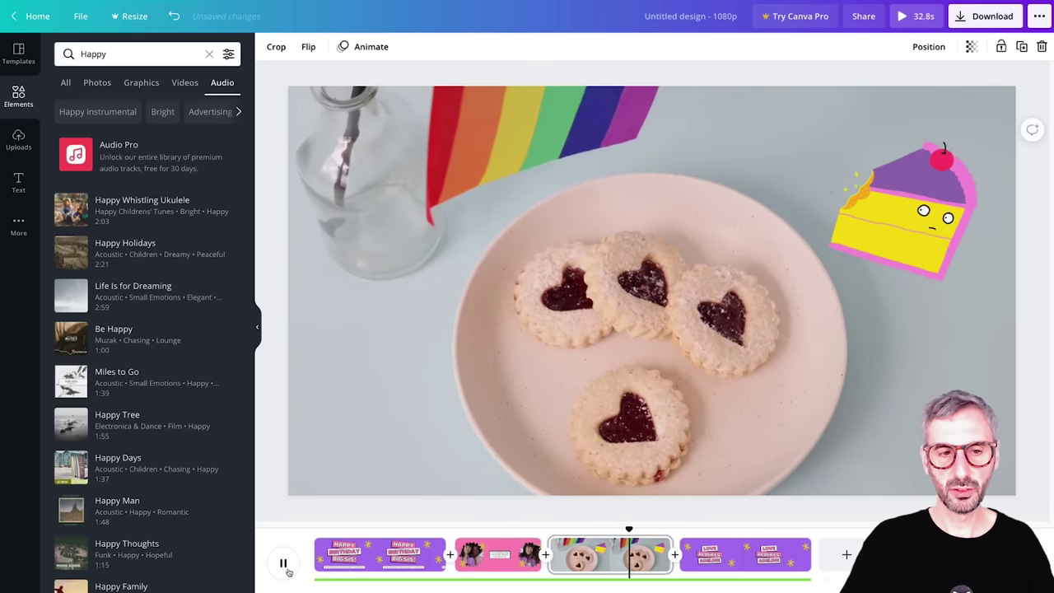
click(283, 564)
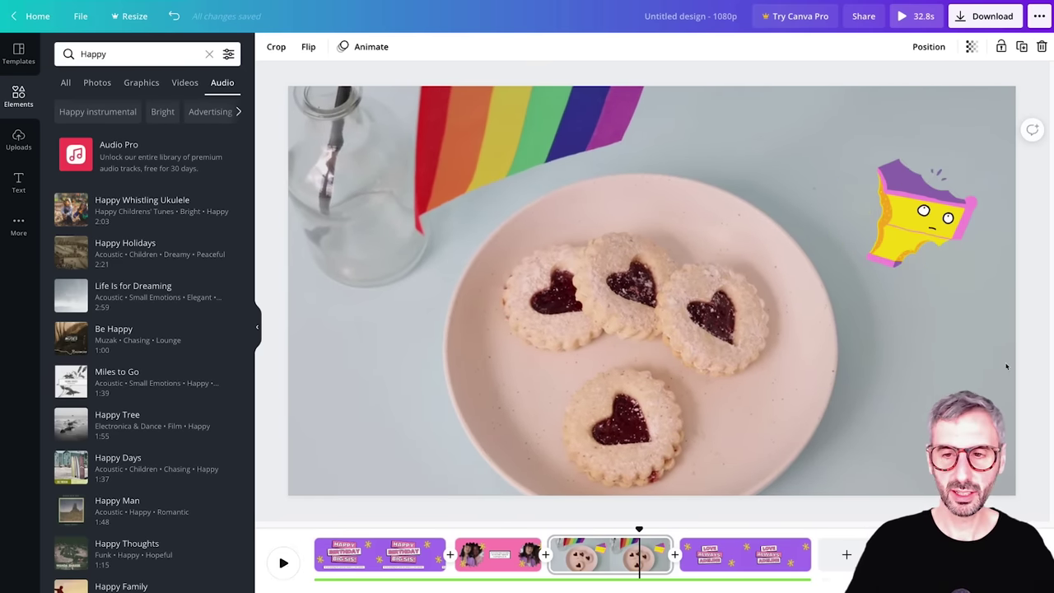
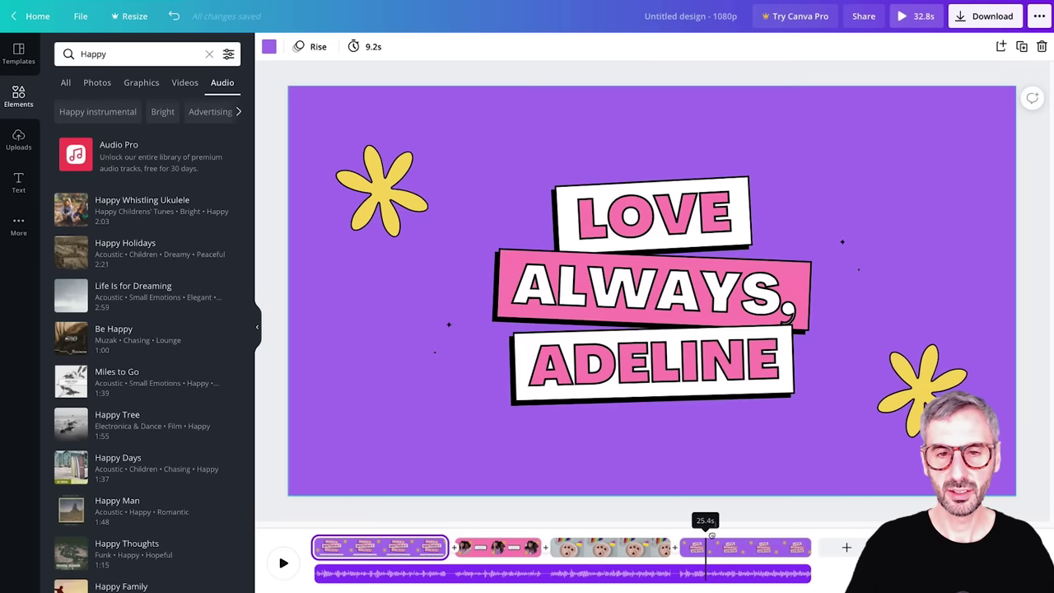
Apply a Line Wipe transition between the purple Happy Birthday page and the pink photo page.
click(504, 547)
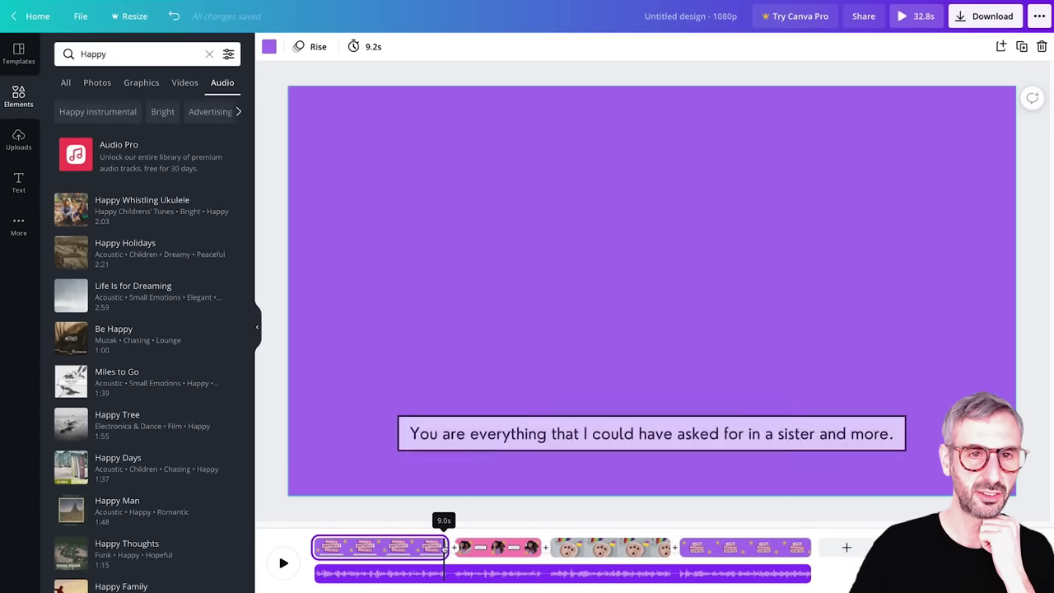
click(463, 547)
mouse_move(660, 548)
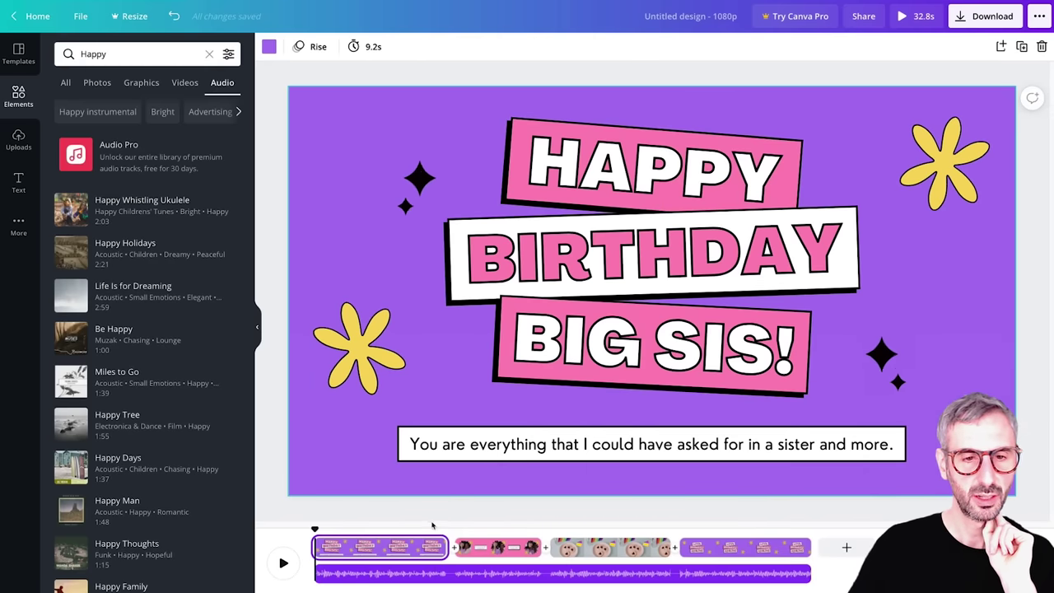
click(429, 525)
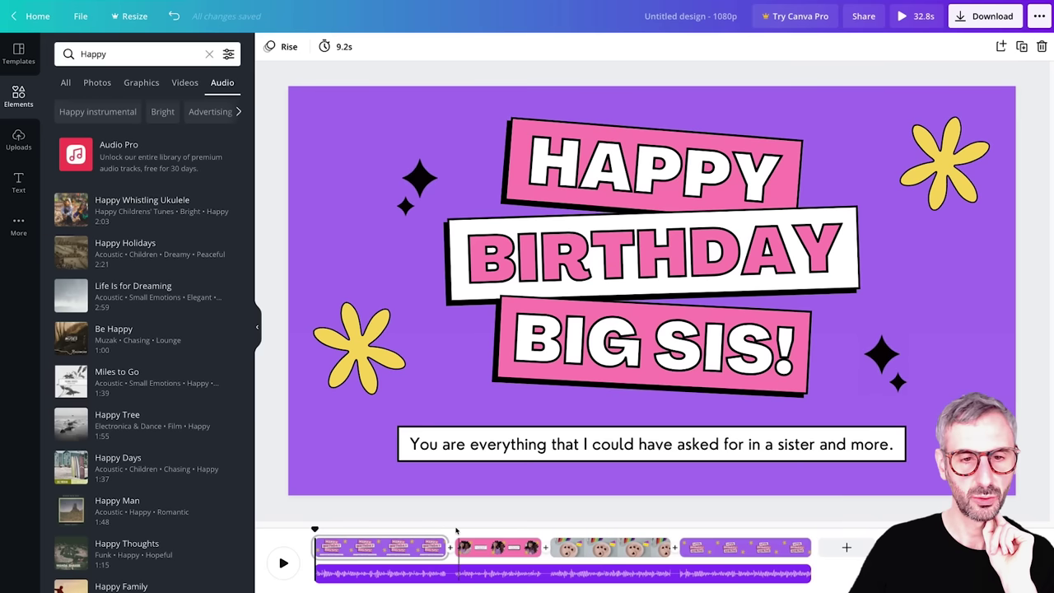
drag(320, 528, 426, 531)
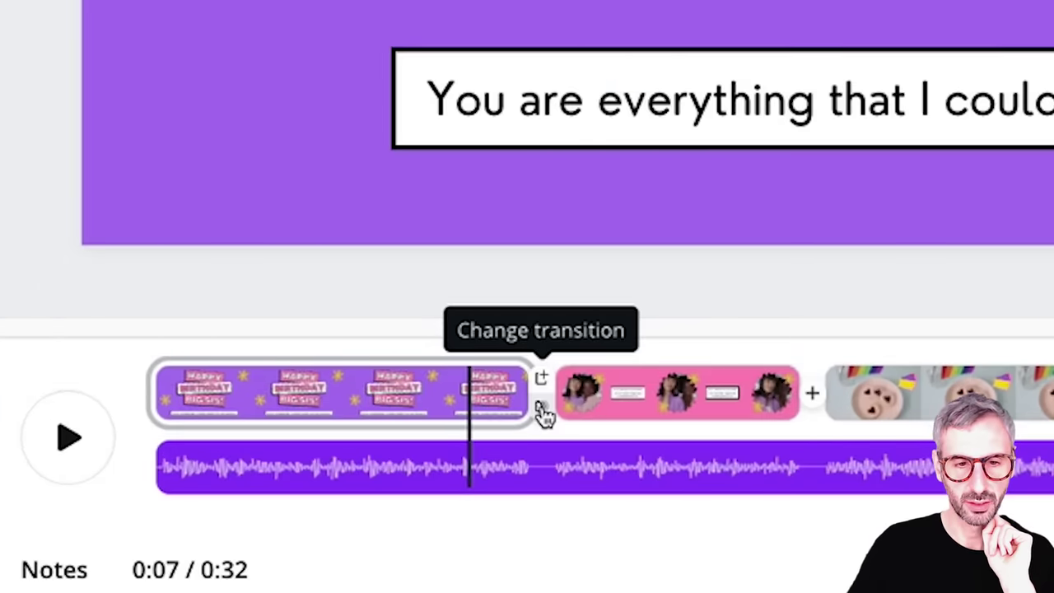
click(541, 409)
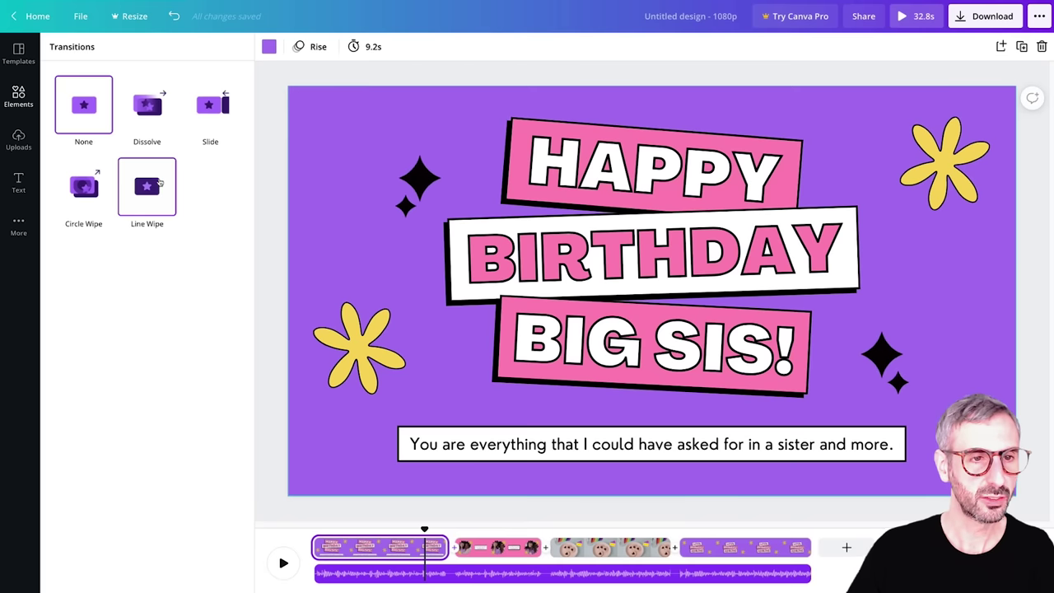
click(150, 188)
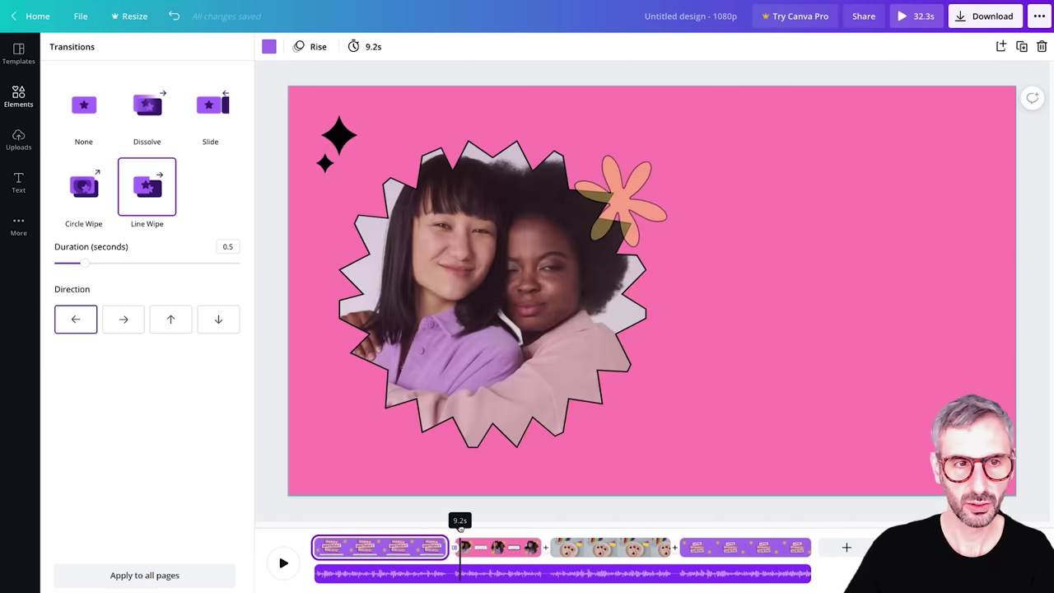
Change the Line Wipe's direction to rightward, try a duration of 1.3 seconds and set it back to 0.5 seconds.
click(455, 548)
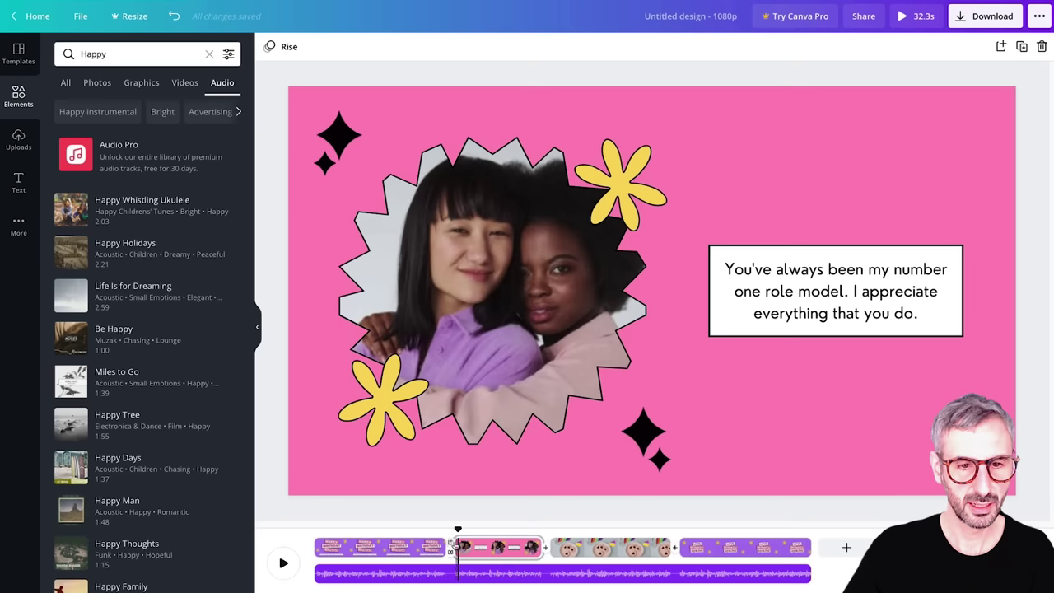
click(452, 548)
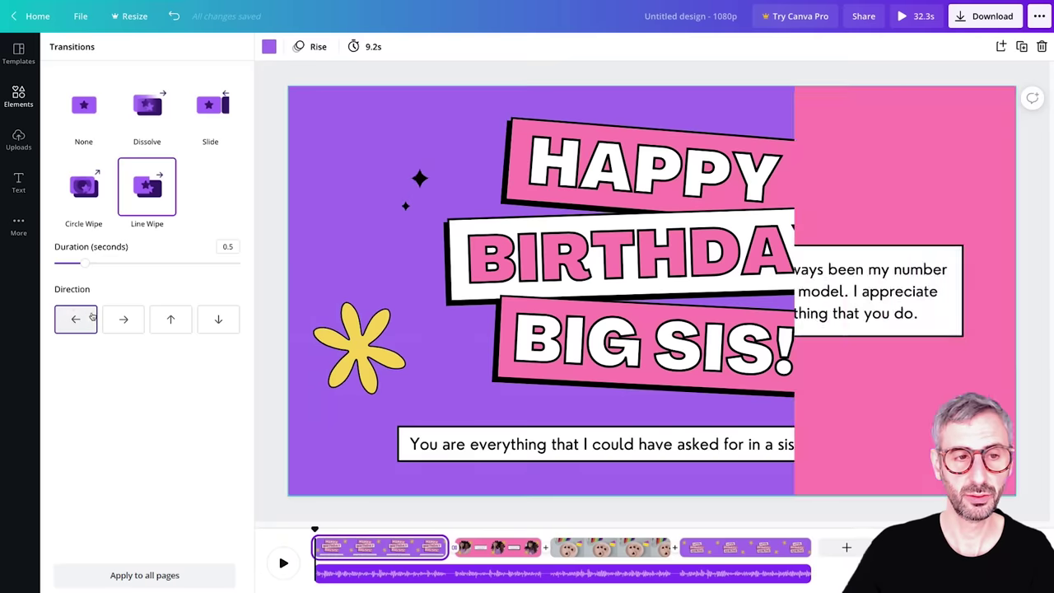
click(122, 319)
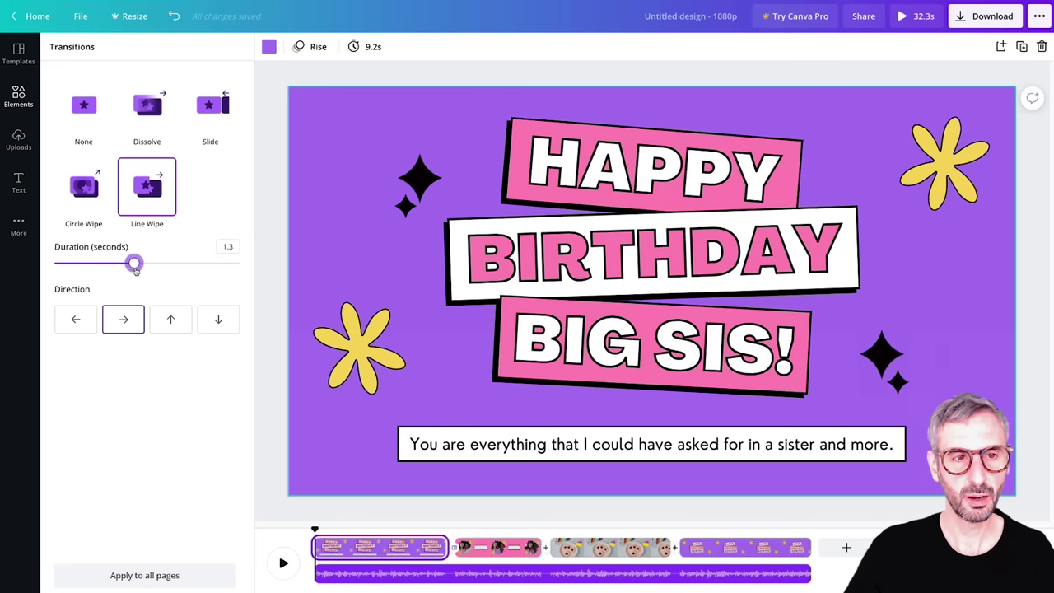
click(121, 324)
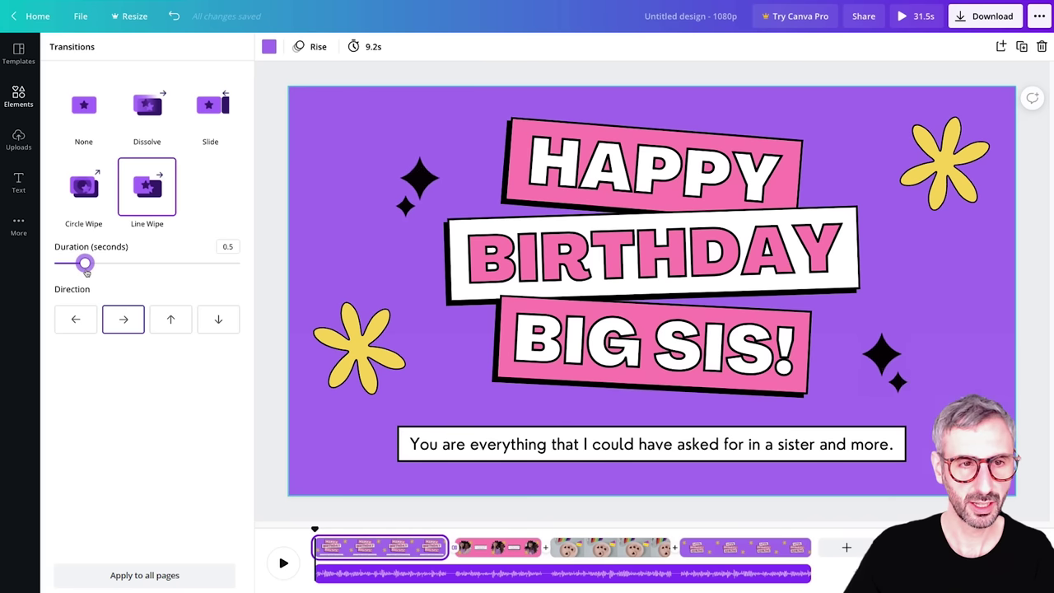
click(110, 329)
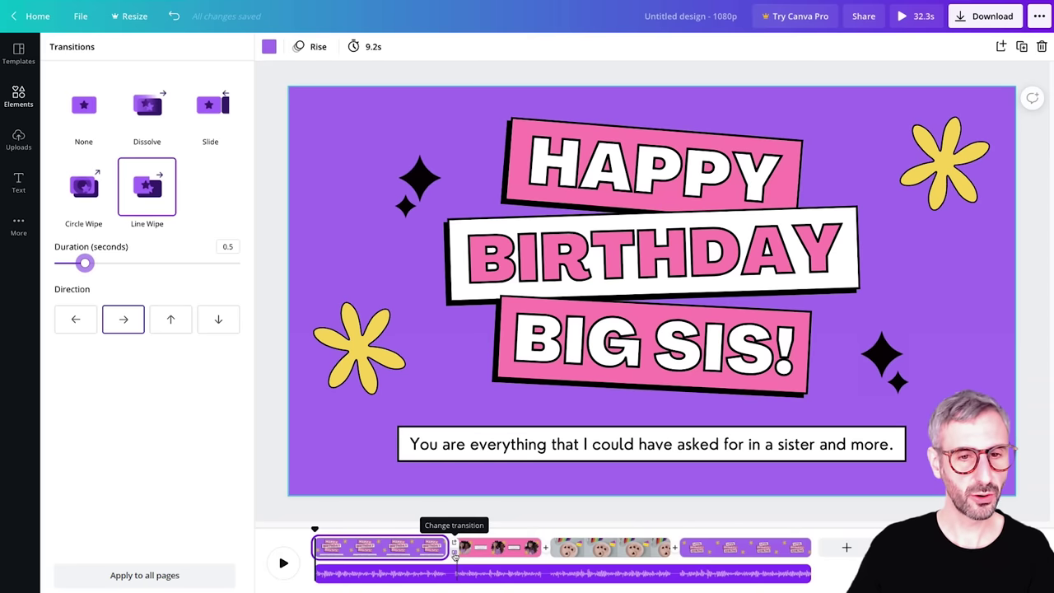
Apply a Circle Wipe transition with the Out direction between the pink photo page and the cookies page.
click(544, 550)
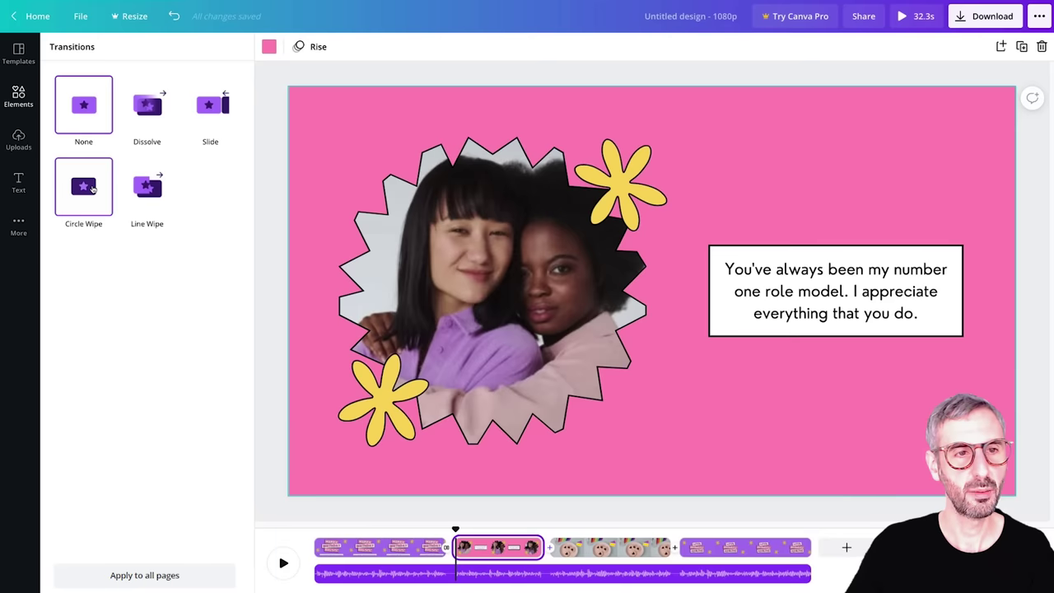
click(91, 188)
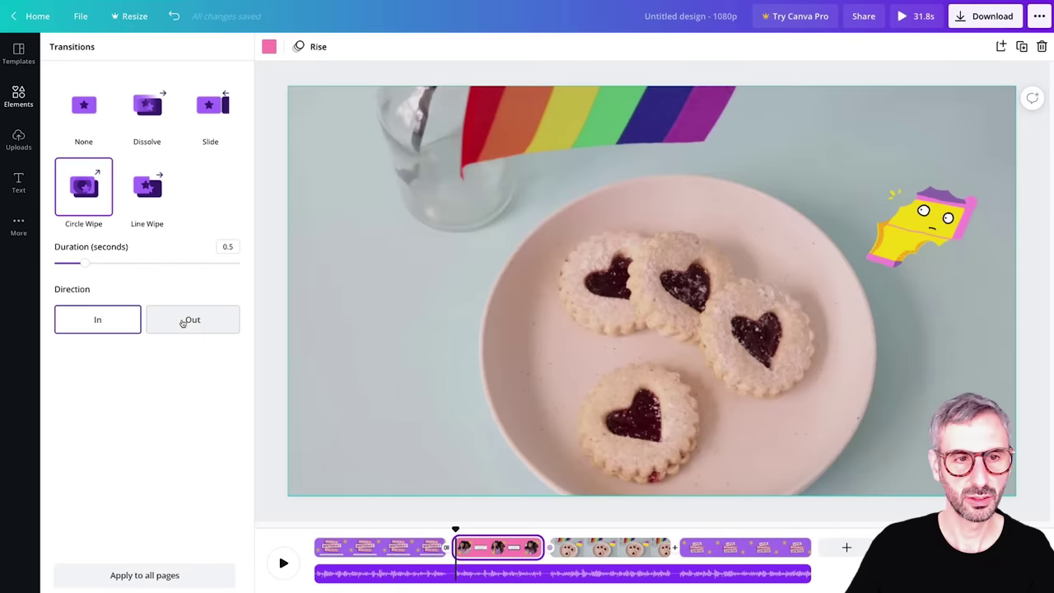
click(183, 323)
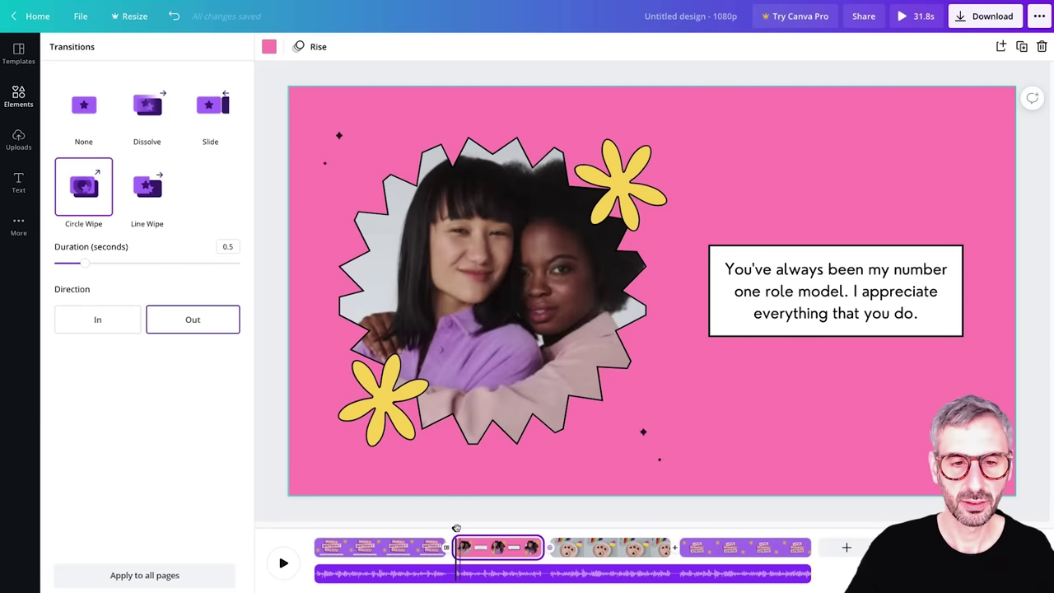
drag(456, 528, 550, 534)
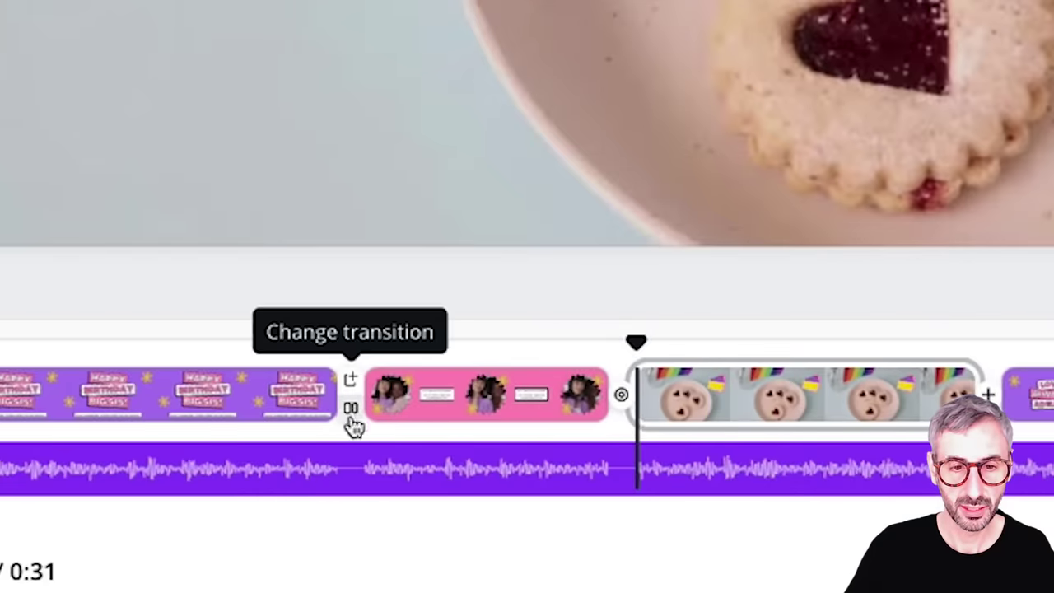
mouse_move(363, 406)
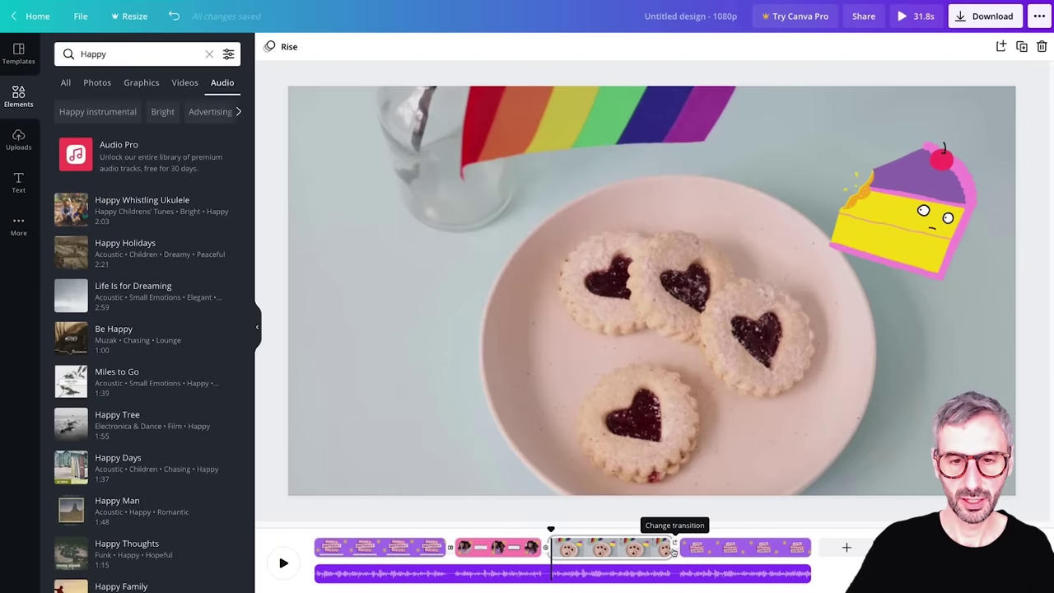
Apply a leftward Line Wipe transition between the cookies page and the closing purple page.
click(673, 550)
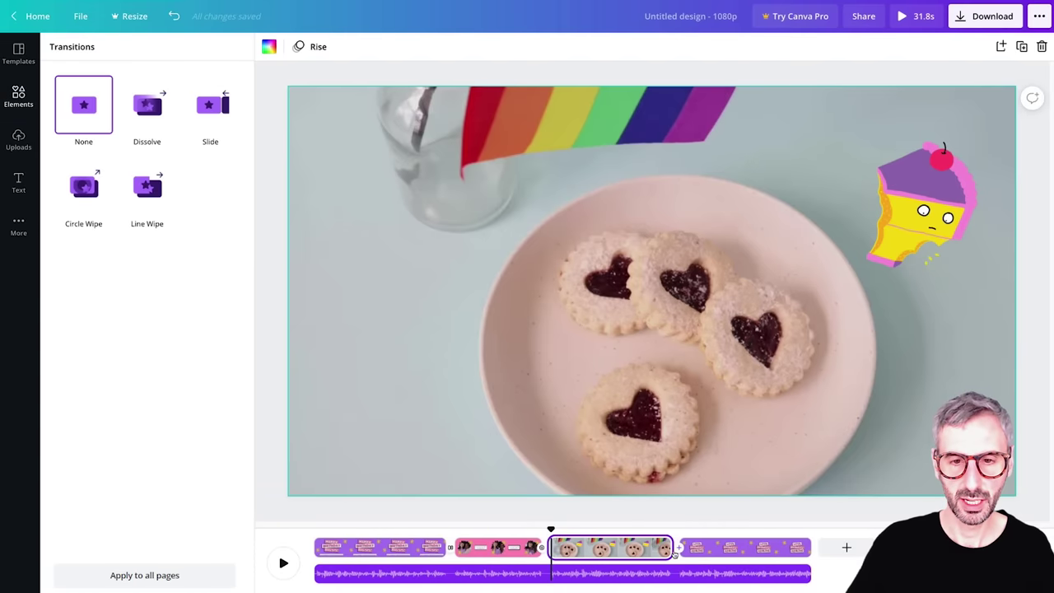
click(127, 171)
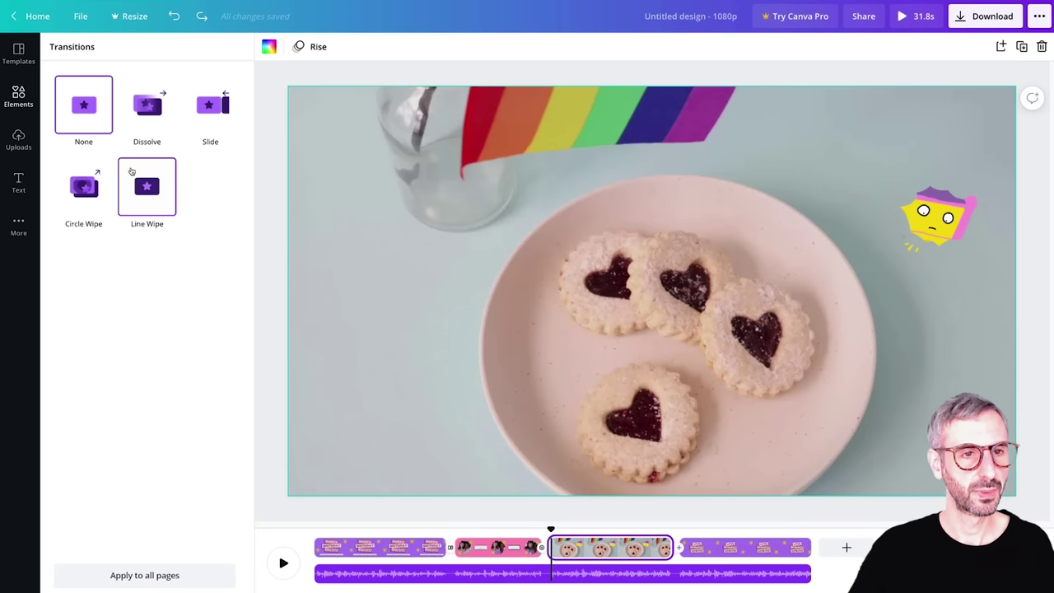
click(144, 185)
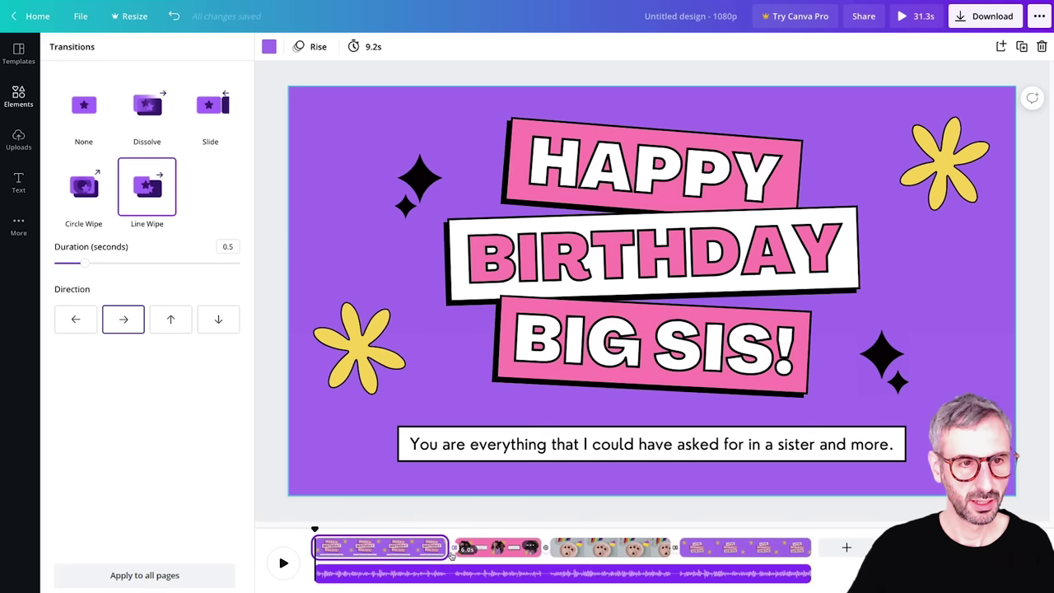
click(676, 556)
click(76, 319)
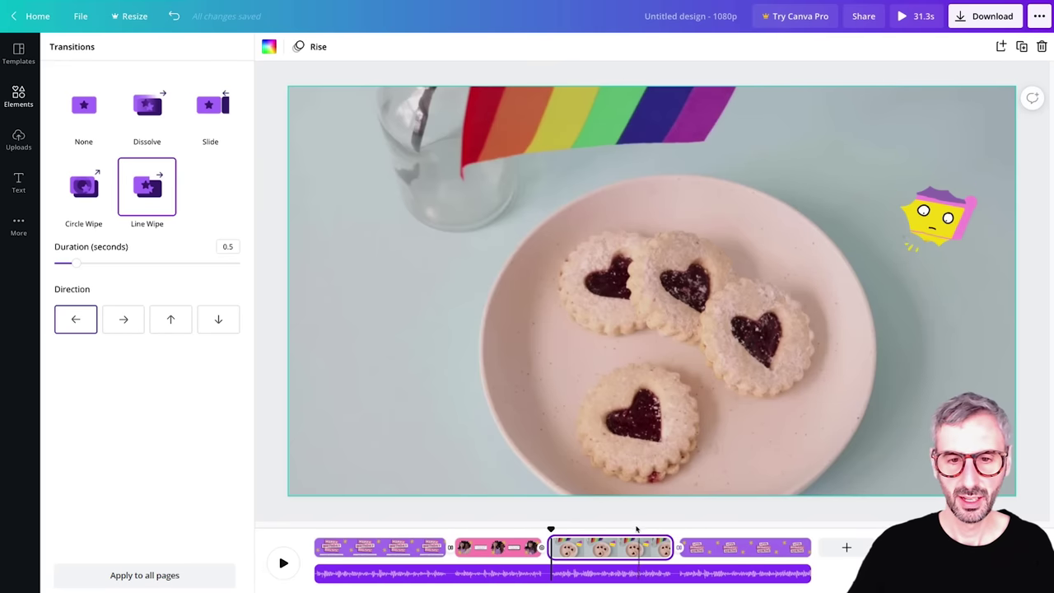
drag(549, 529, 410, 528)
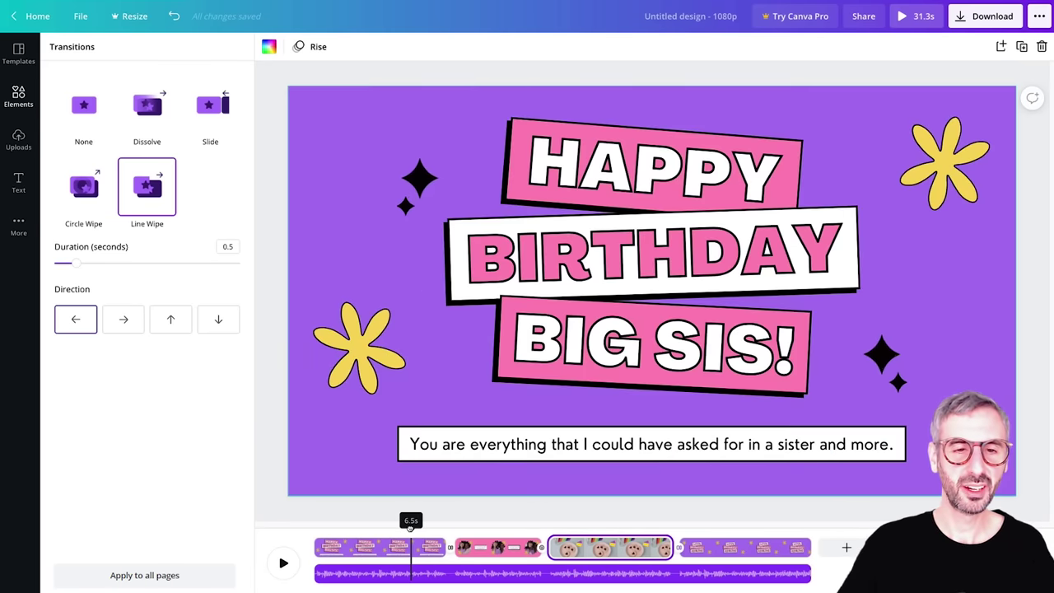
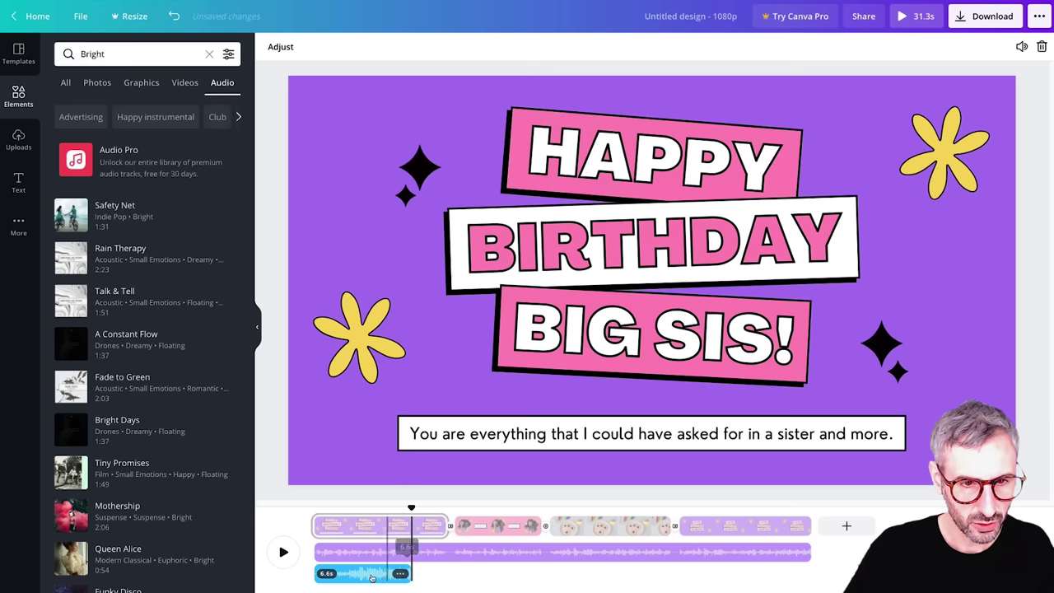
Align the second audio track with the pink photo page, trim it to 5.5 seconds and preview how the tracks overlap.
drag(342, 576, 469, 576)
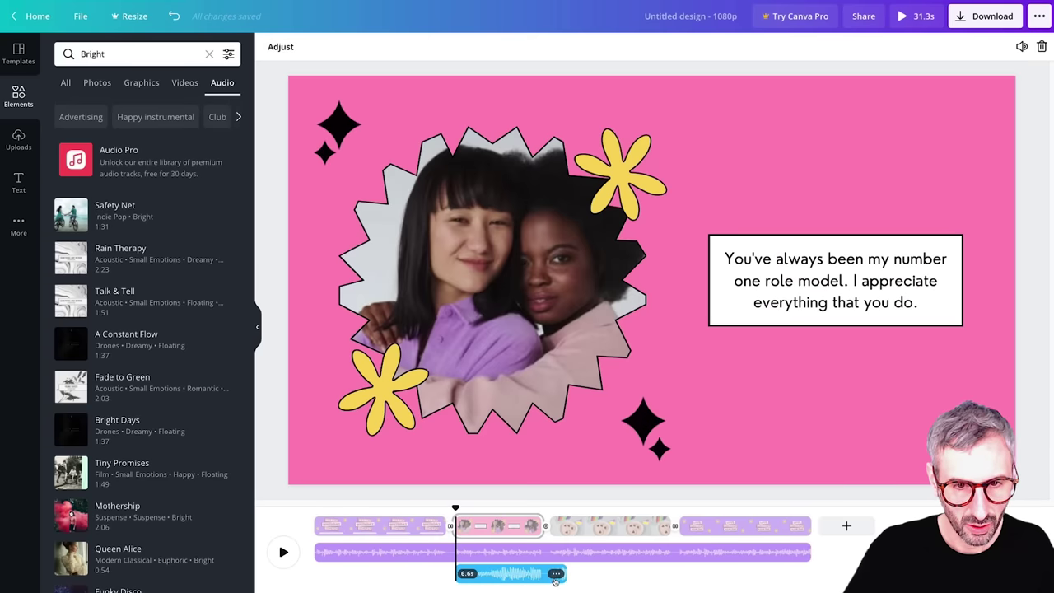
drag(567, 577, 540, 576)
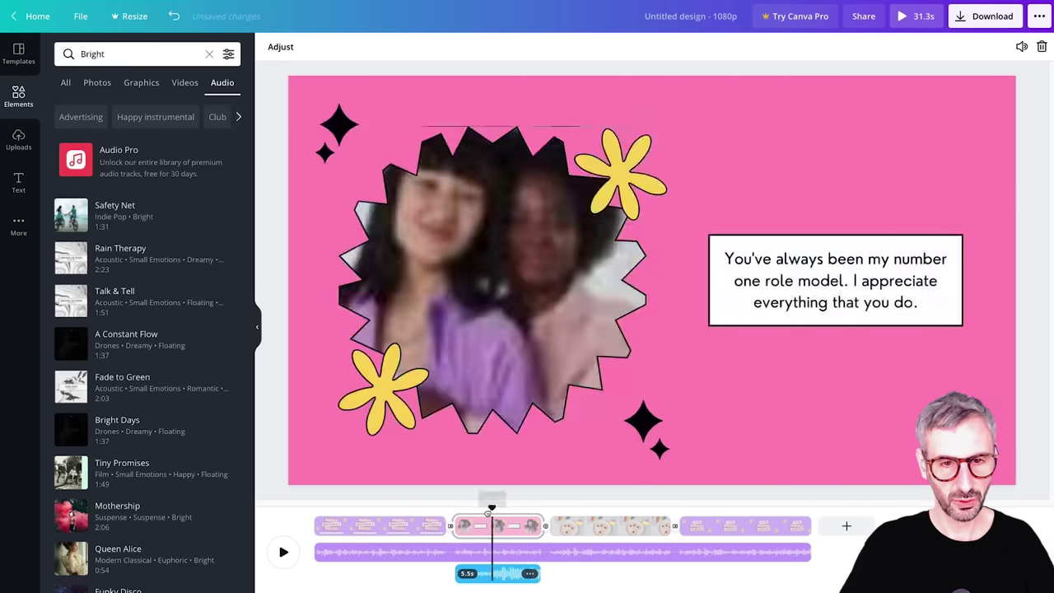
click(352, 524)
key(space)
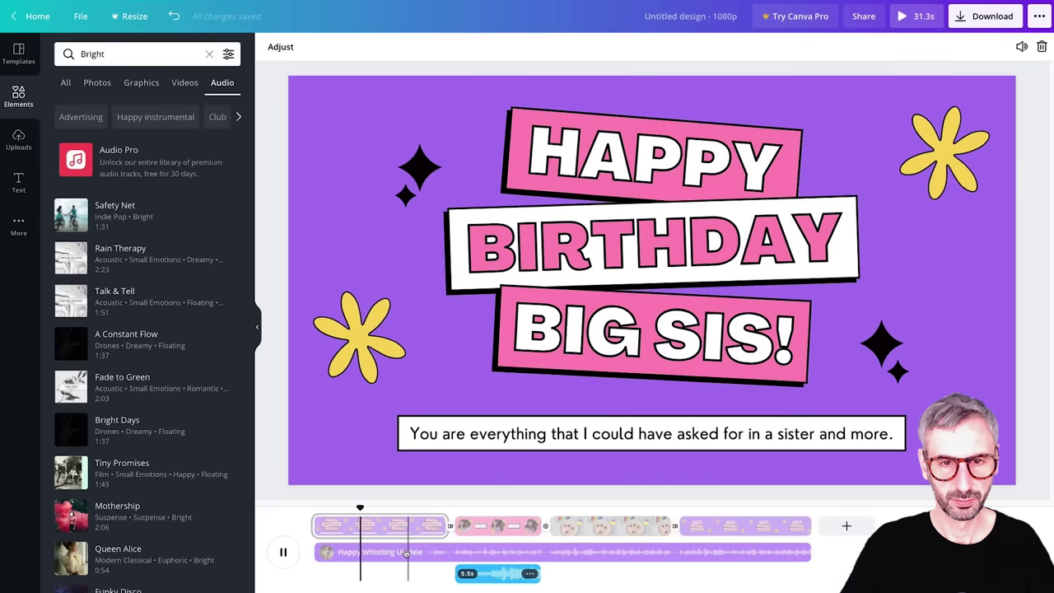
click(381, 505)
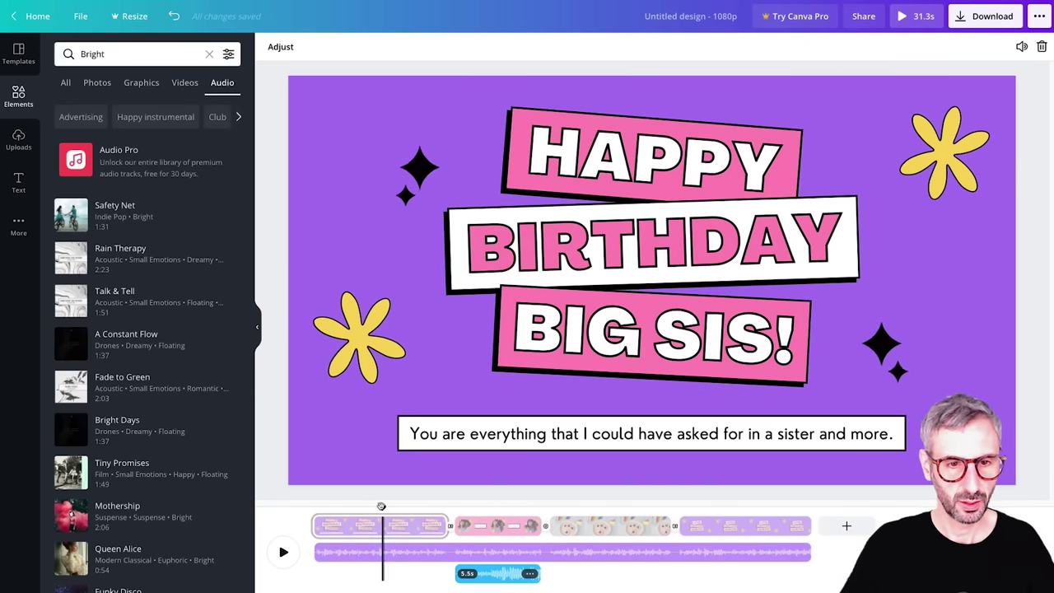
drag(388, 508, 439, 508)
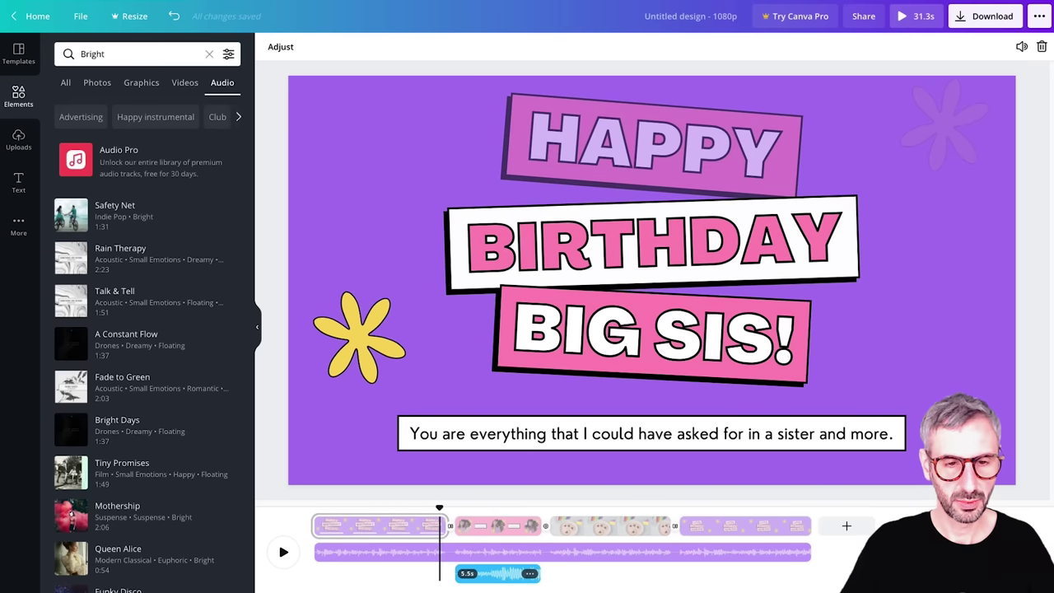
key(space)
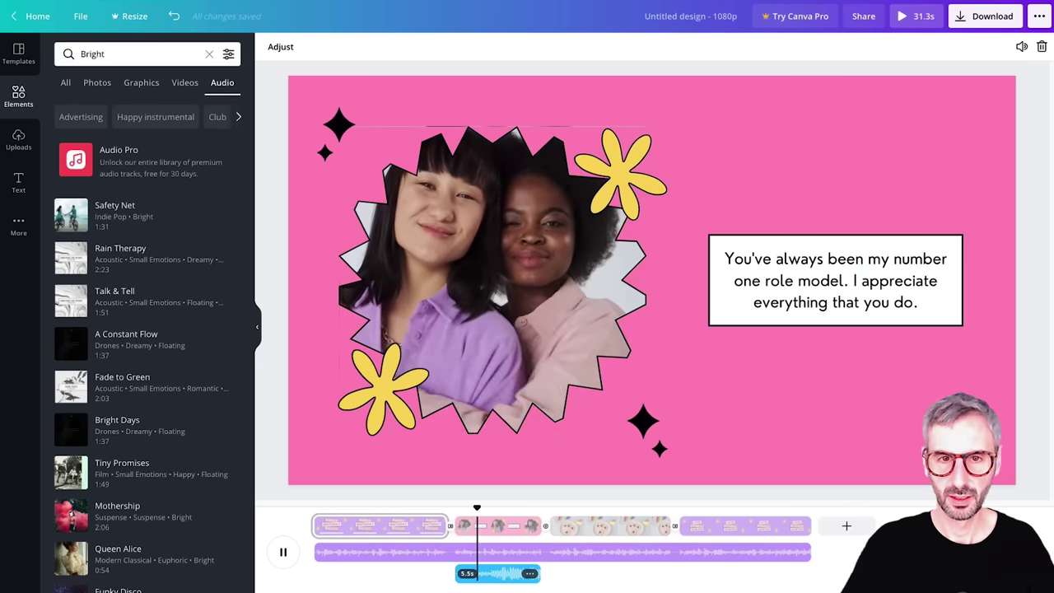
click(496, 506)
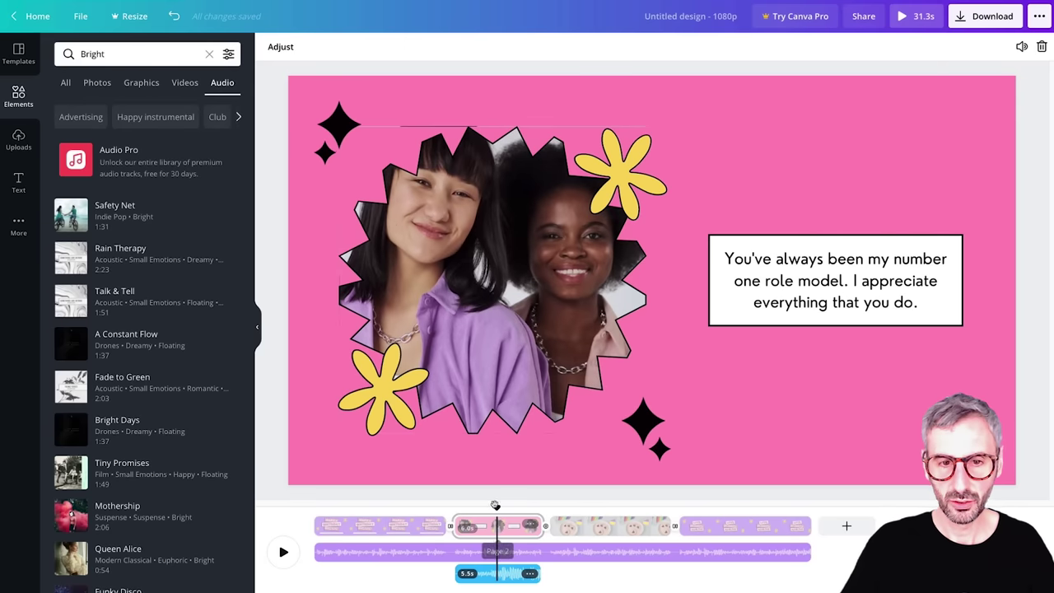
drag(497, 506, 456, 512)
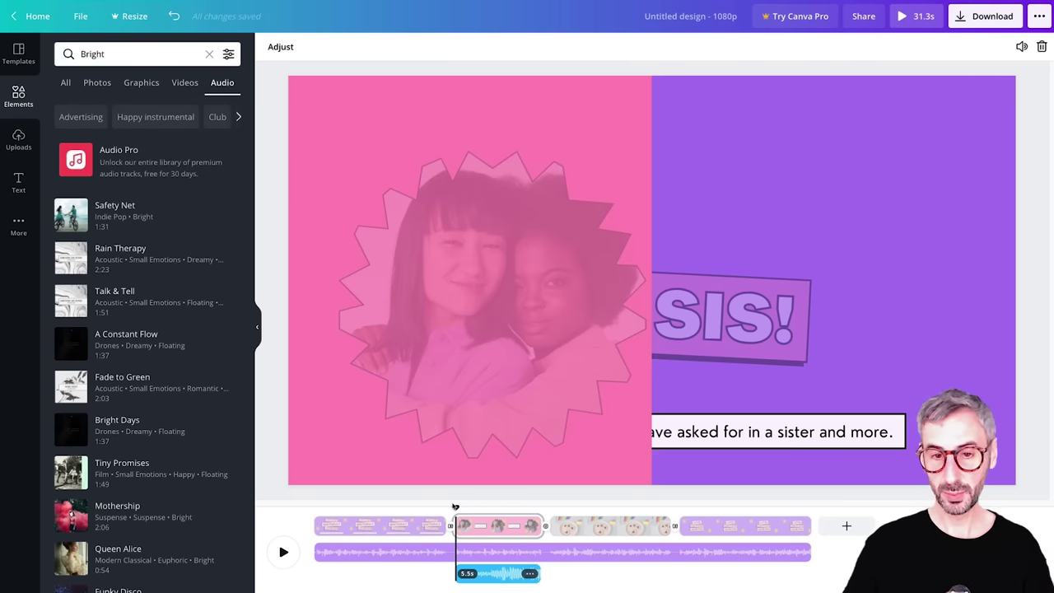
View the Happy Whistling Ukulele track's volume setting and shorten the track to 9.7 seconds, ending just inside the pink page.
click(451, 559)
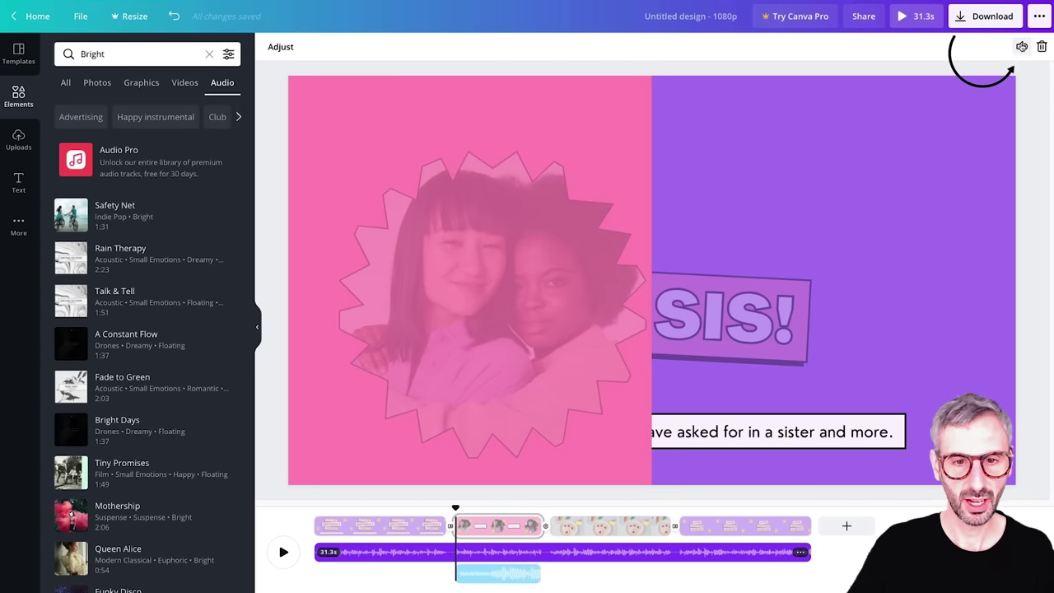
click(1022, 47)
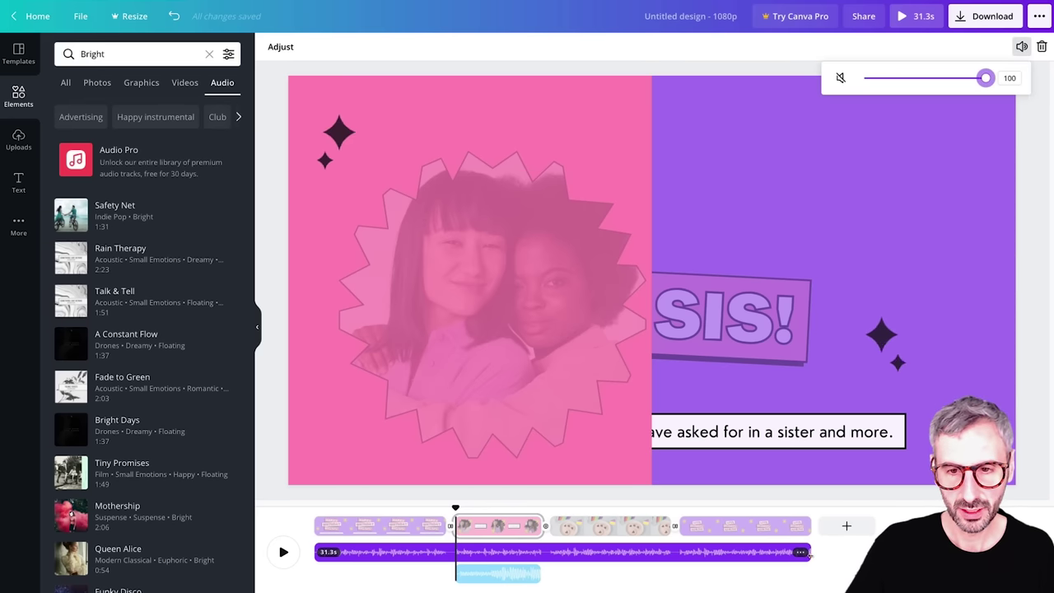
drag(808, 555, 466, 556)
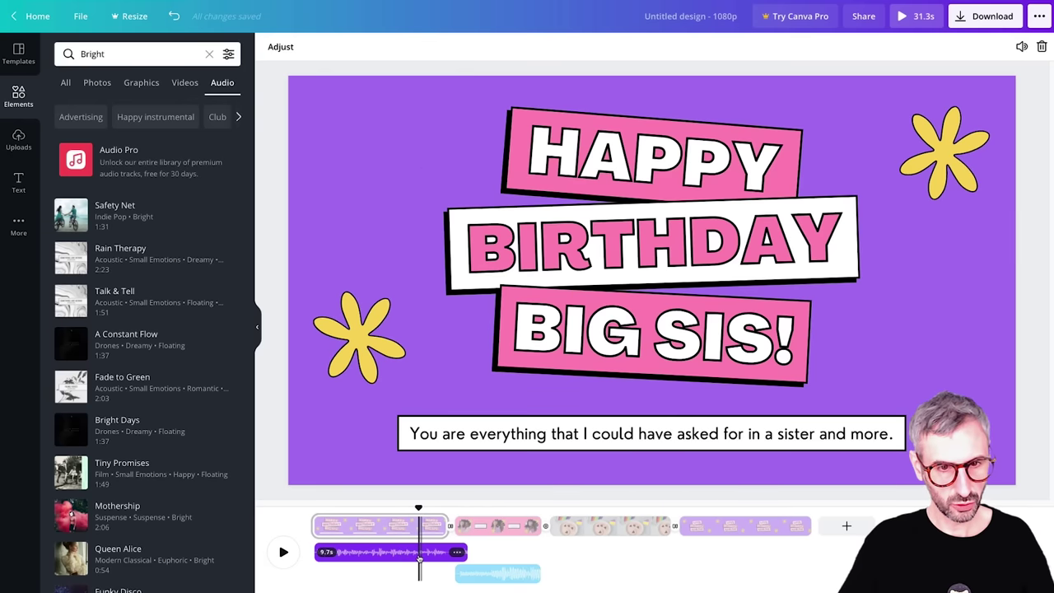
click(383, 567)
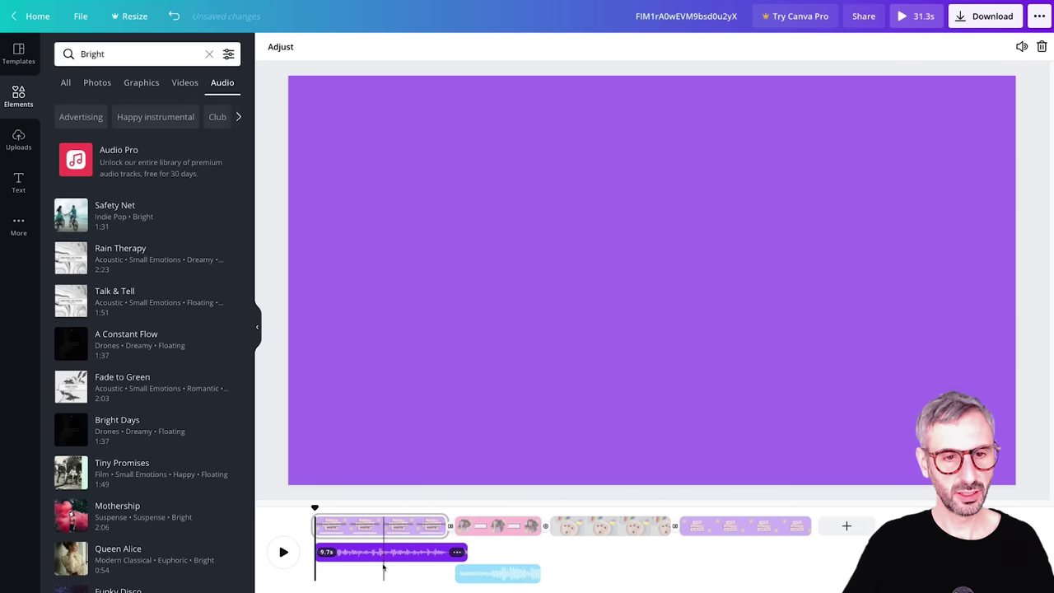
Find Happy instrumental audio and add the Ukulele Song track to the video.
click(156, 117)
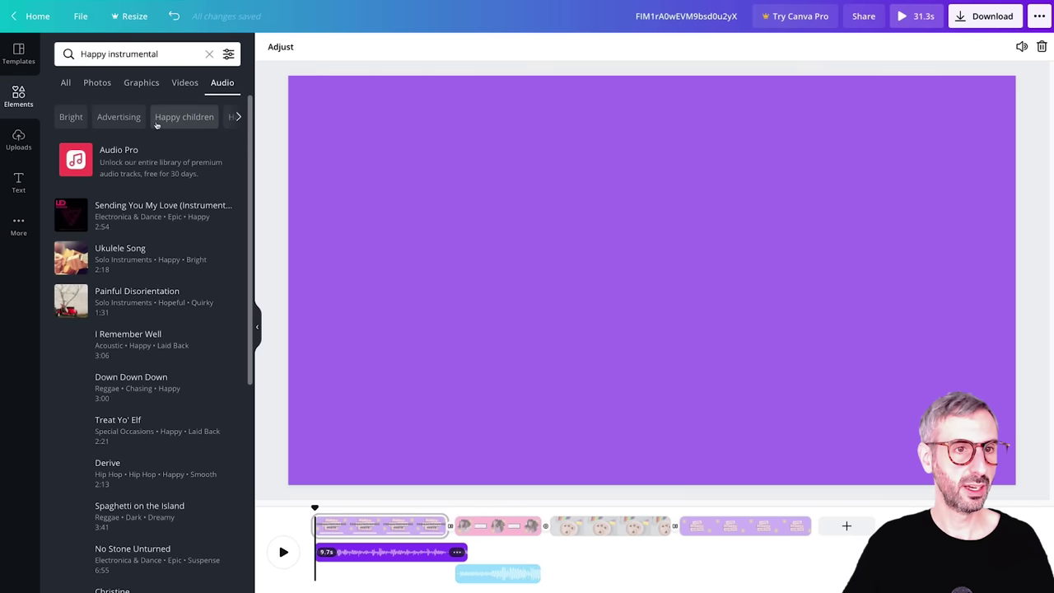
click(118, 260)
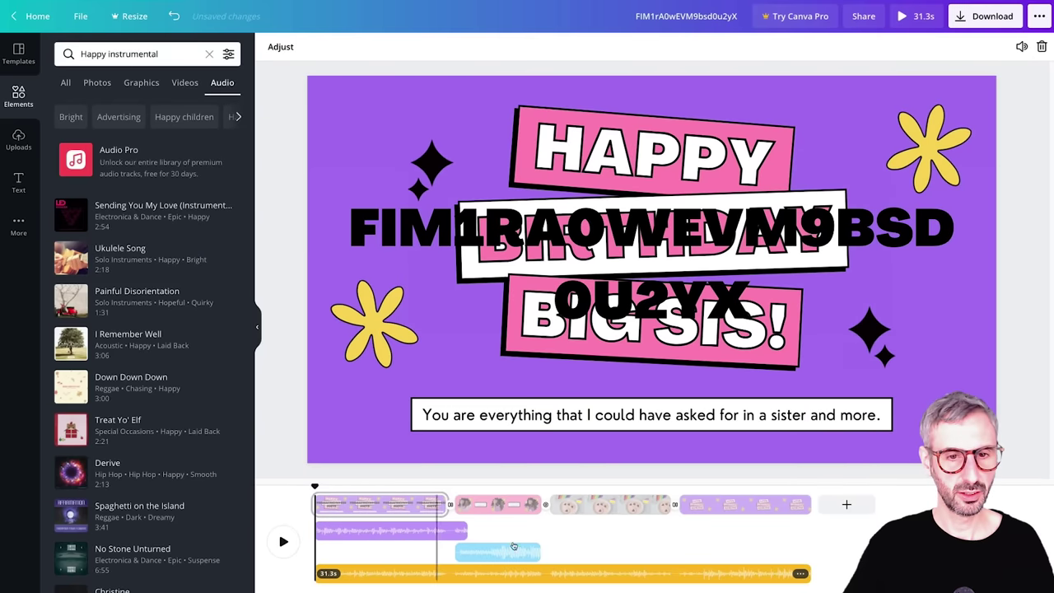
click(571, 570)
click(741, 527)
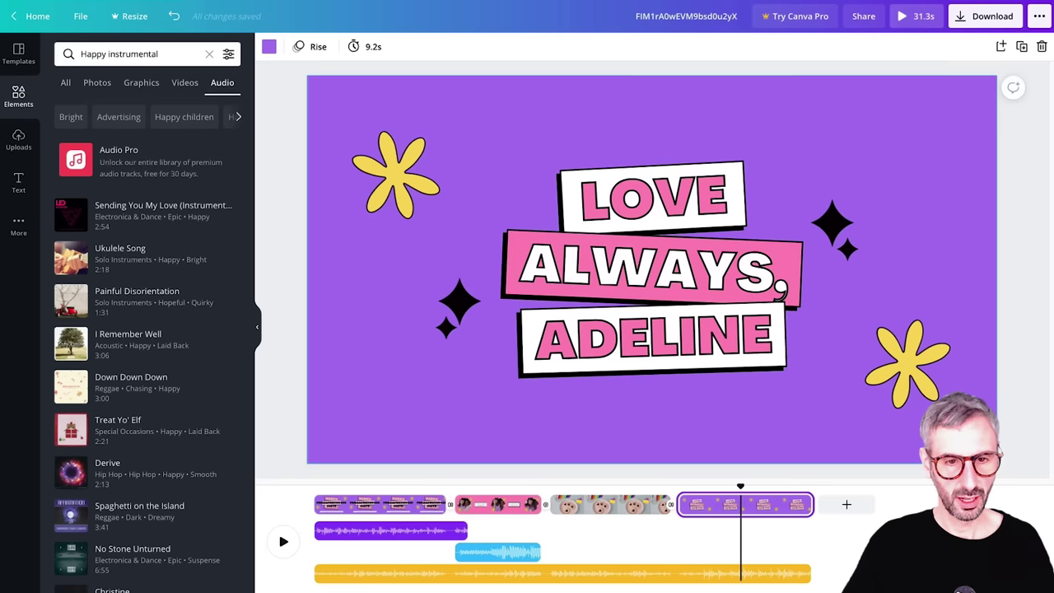
Reposition and trim the Ukulele Song track to 16.8 seconds, running from the end of the pink page to the video's end.
drag(329, 574, 446, 574)
drag(797, 574, 597, 554)
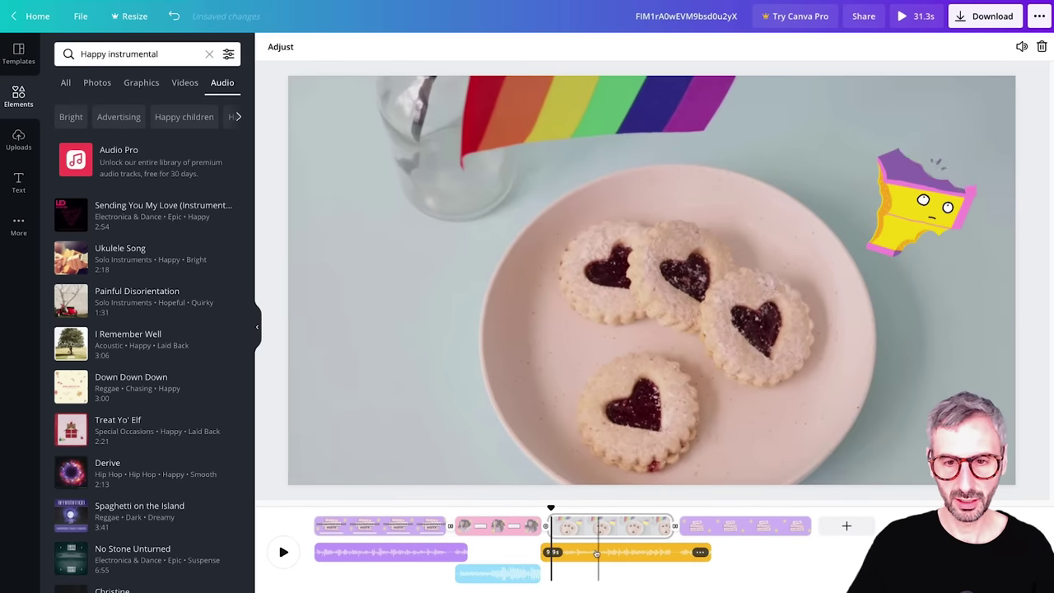
drag(707, 551, 816, 553)
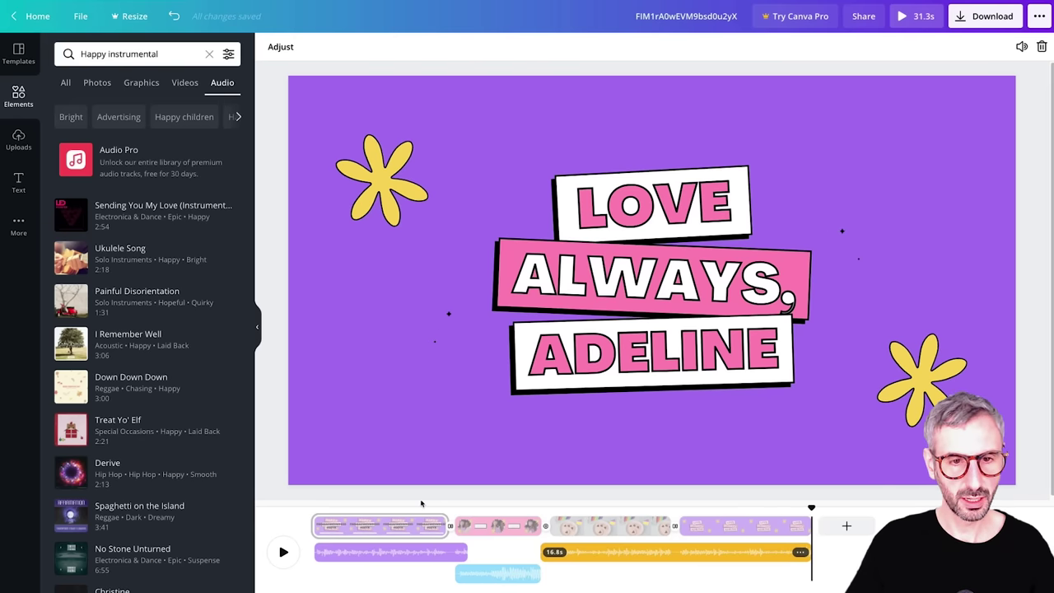
Preview the audio changeovers from the first page to the pink page and from the pink page to the cookies page.
click(445, 509)
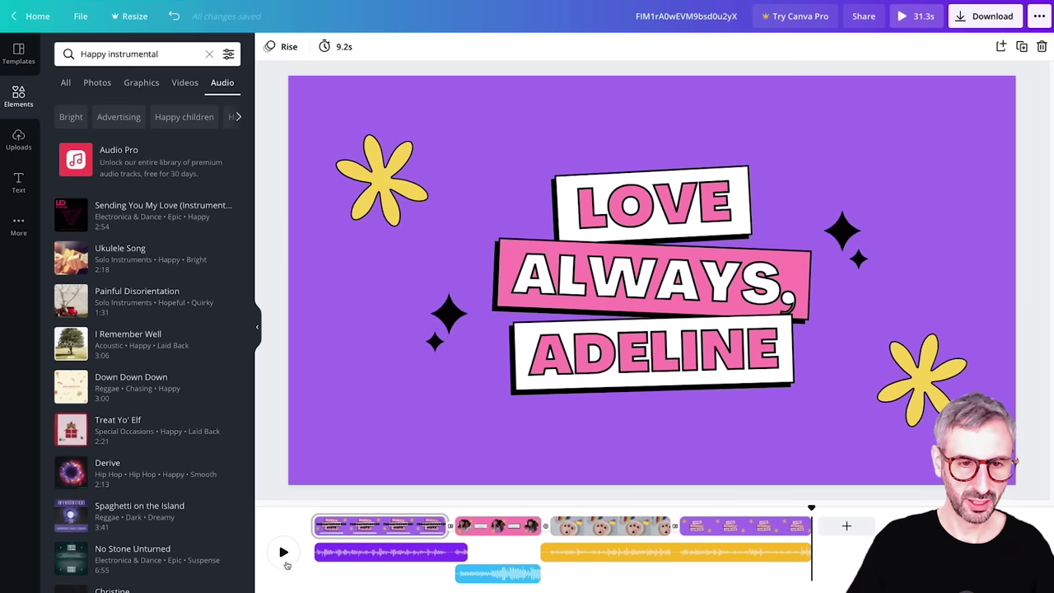
drag(703, 511, 431, 511)
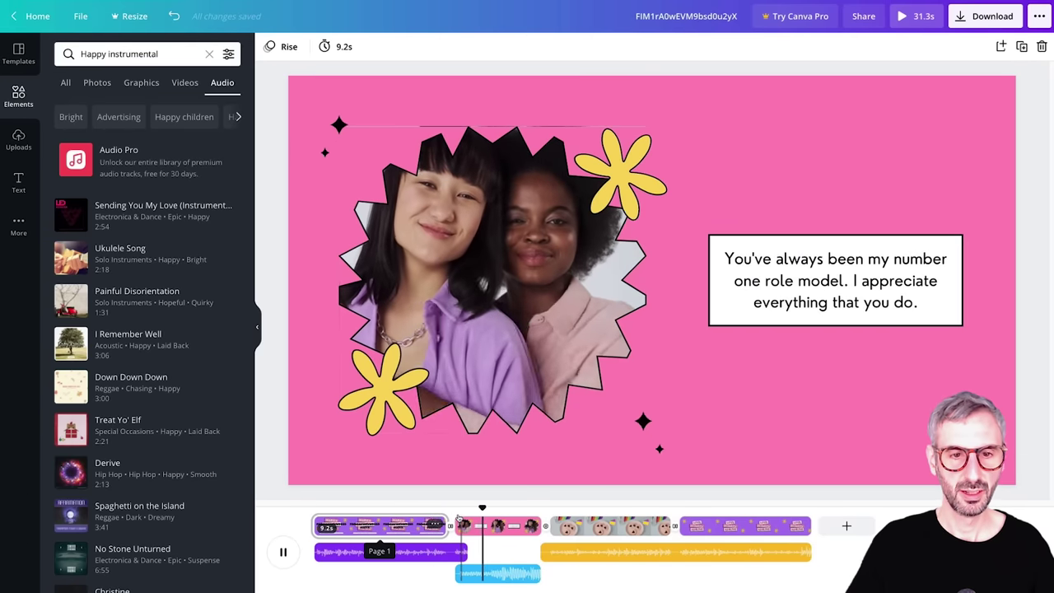
click(465, 523)
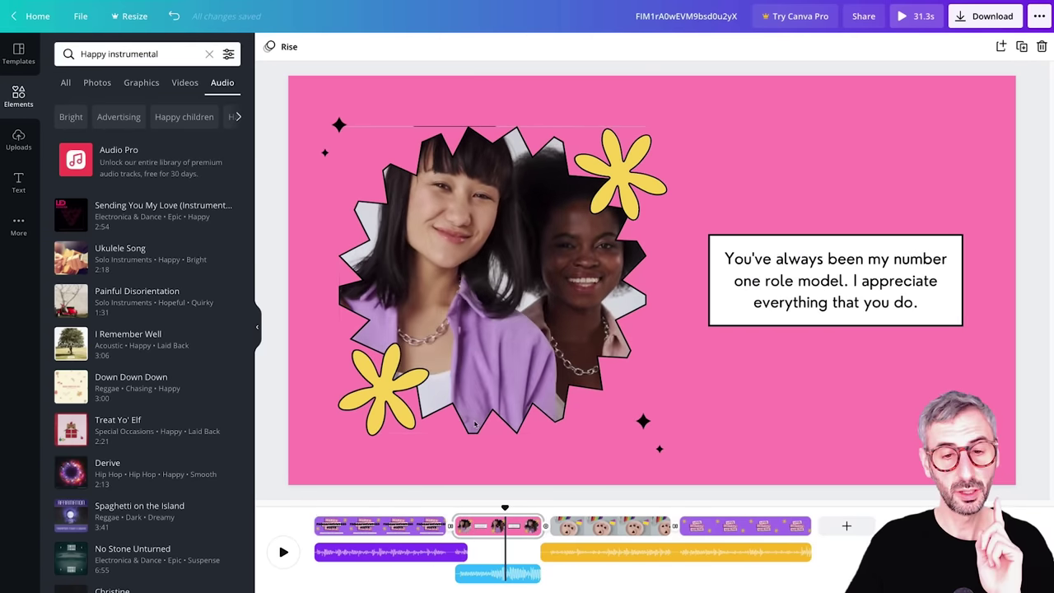
drag(504, 507, 538, 509)
key(space)
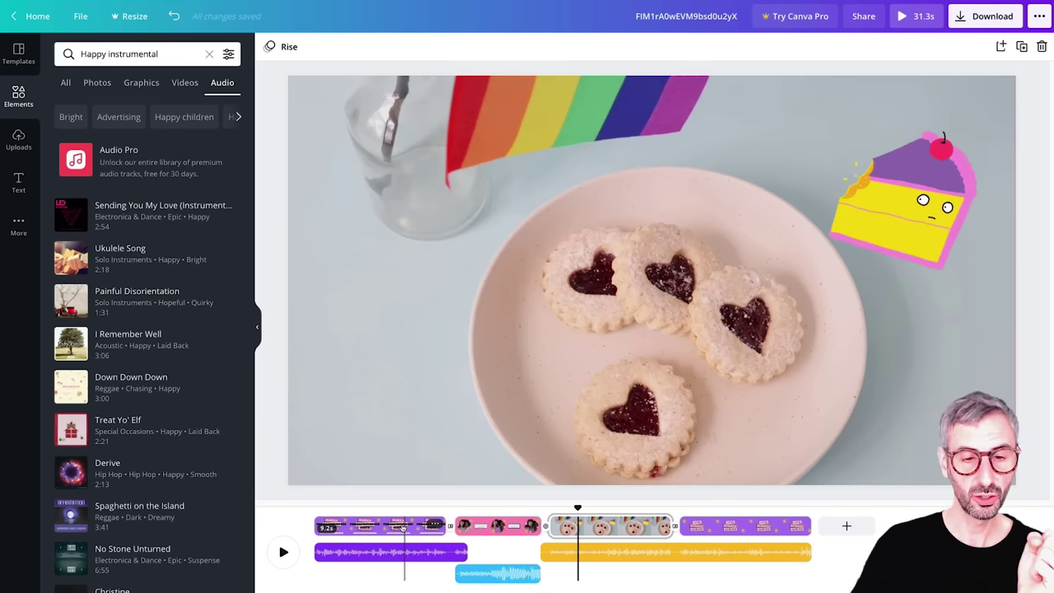
Lengthen the purple Happy Birthday page to 10.3 seconds, and adjust its timing to 10.5 seconds.
click(403, 531)
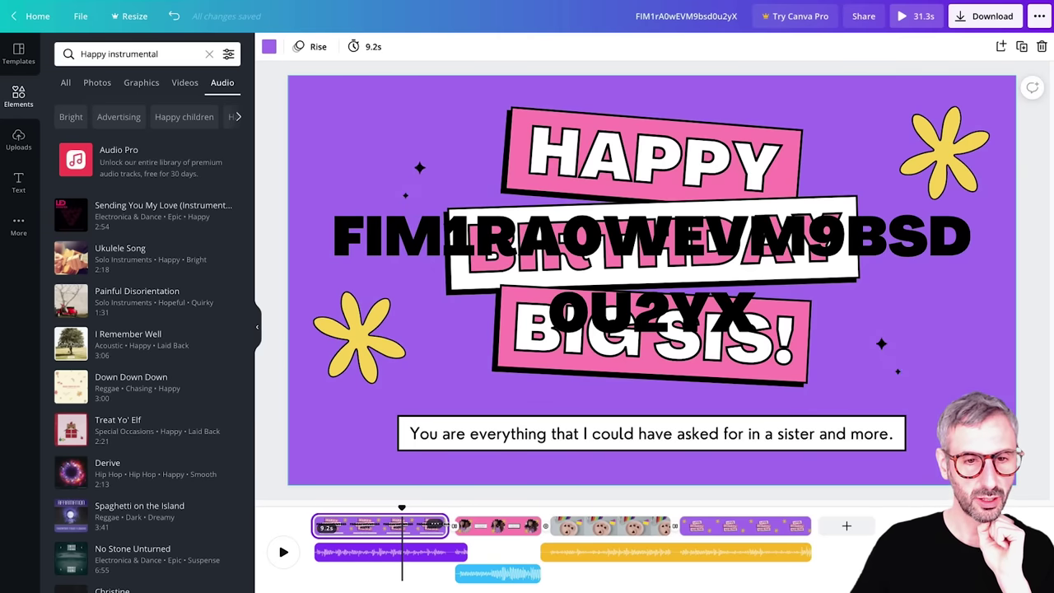
drag(448, 526, 464, 526)
click(404, 532)
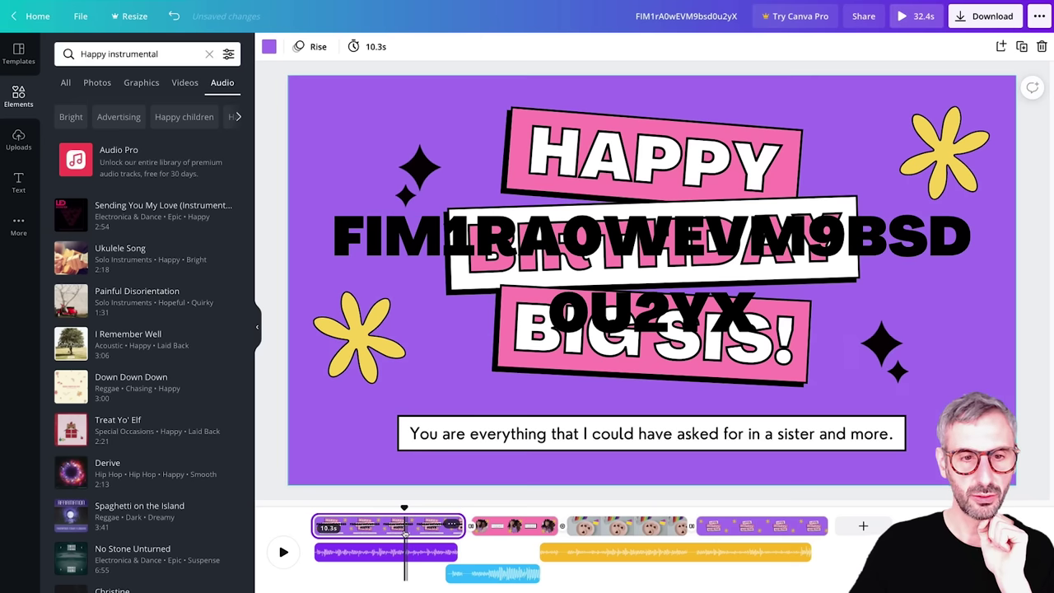
click(376, 48)
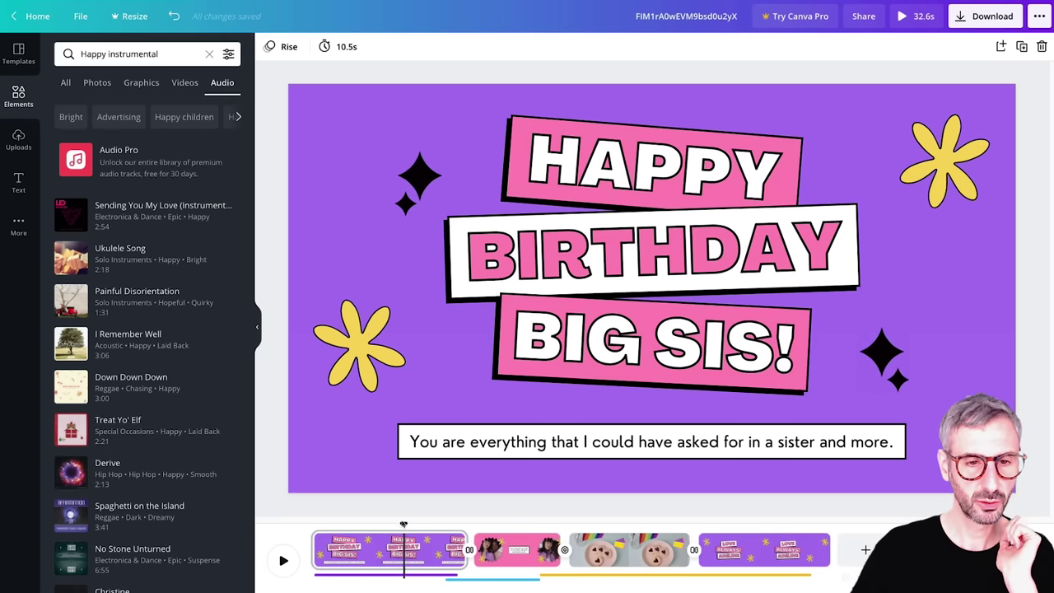
Preview the opening animation of the purple Happy Birthday page from the start of the video.
drag(404, 525, 431, 529)
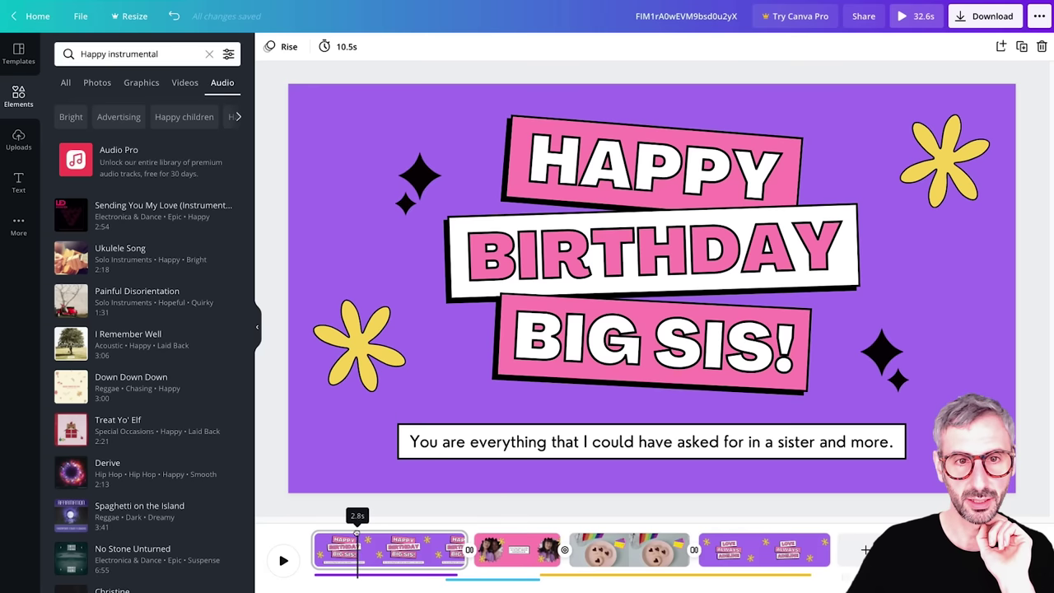
drag(357, 527, 300, 536)
key(space)
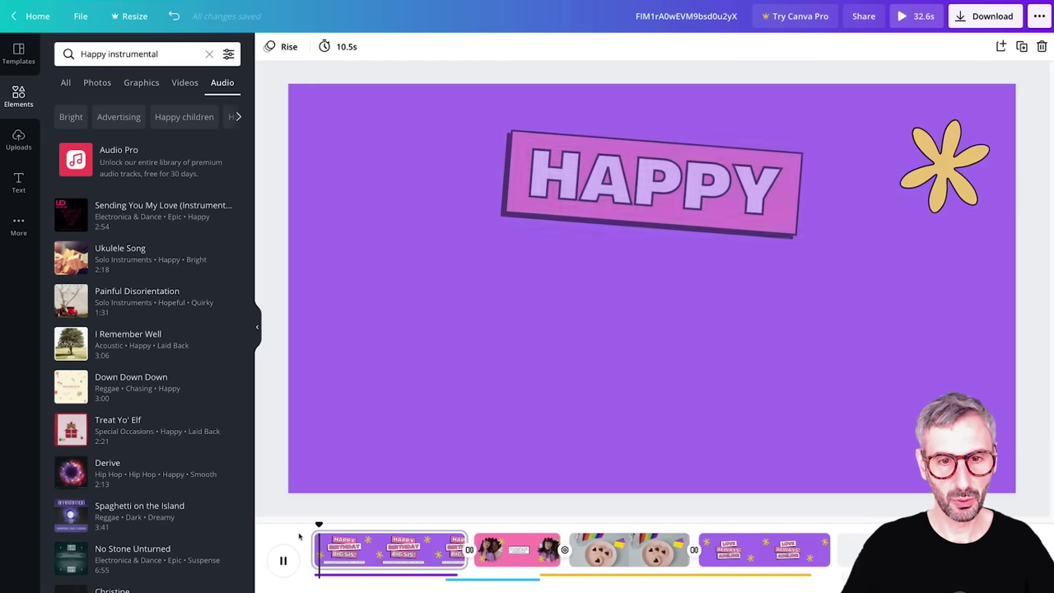
key(space)
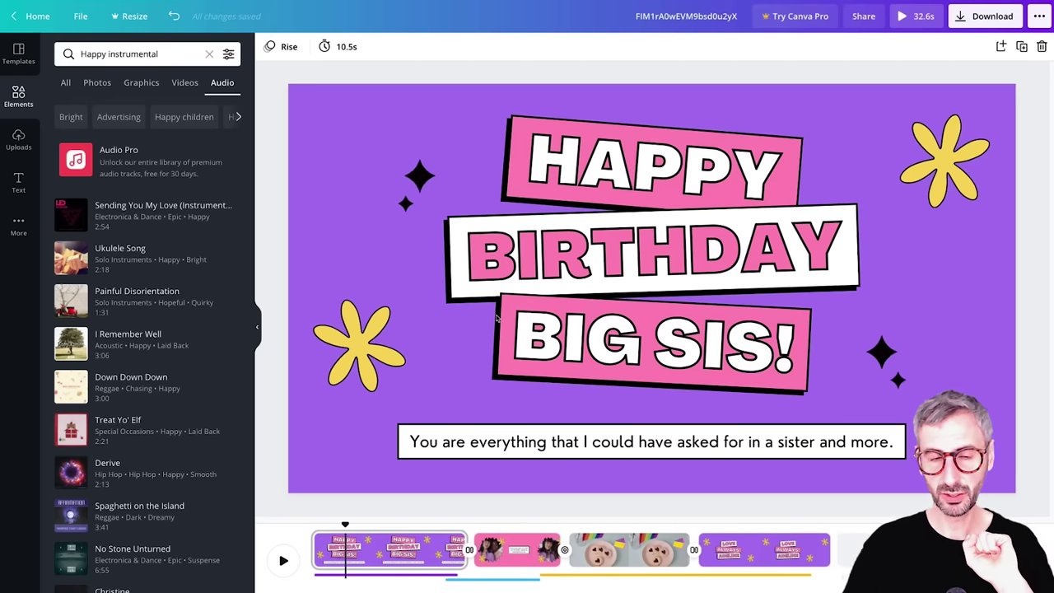
Set the purple Happy Birthday page's animation to None and preview the page from near its start.
click(290, 47)
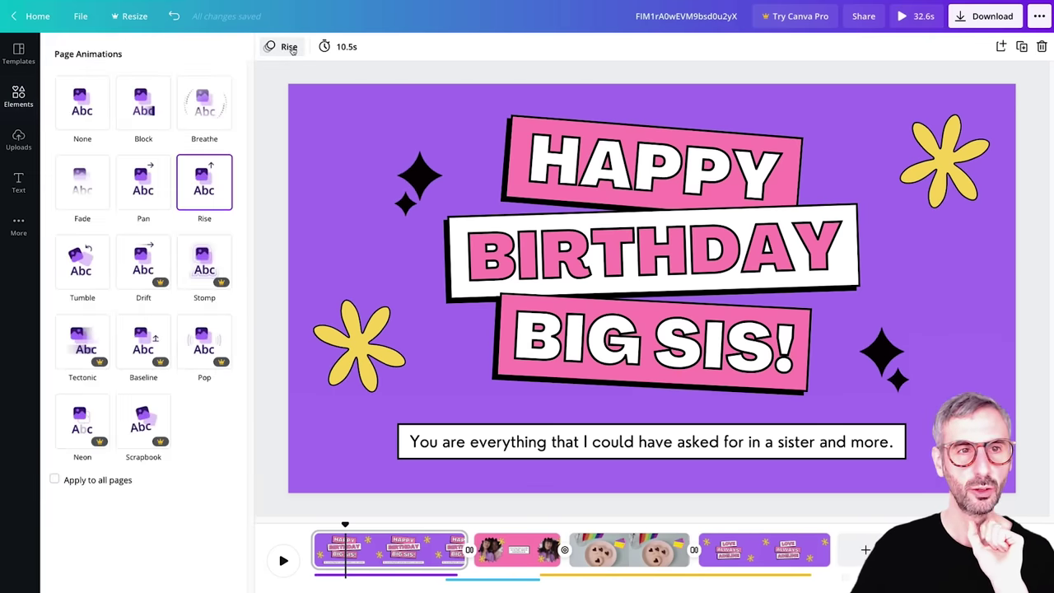
click(79, 122)
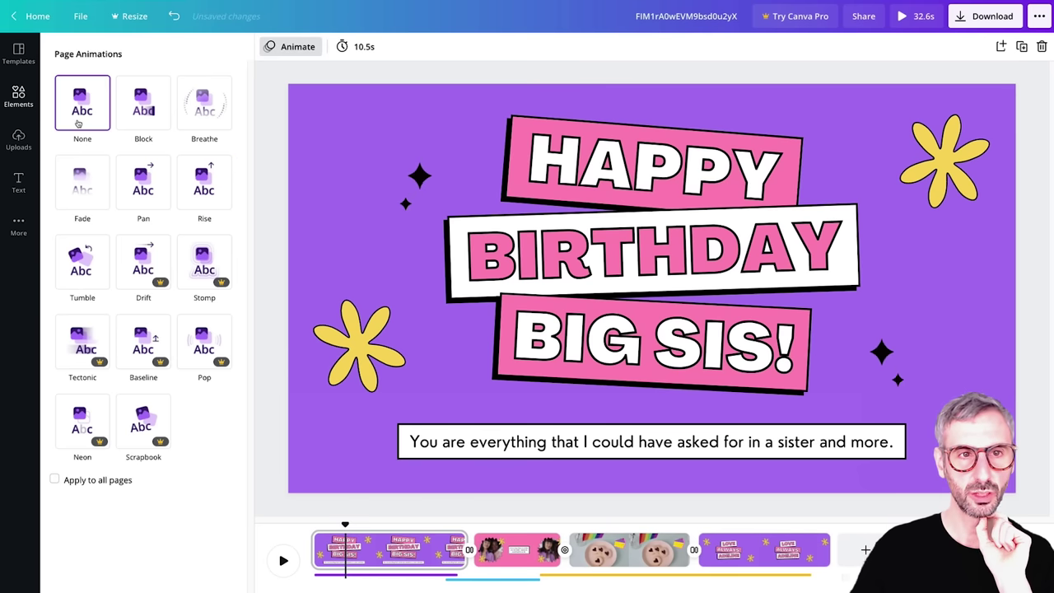
click(383, 514)
click(318, 529)
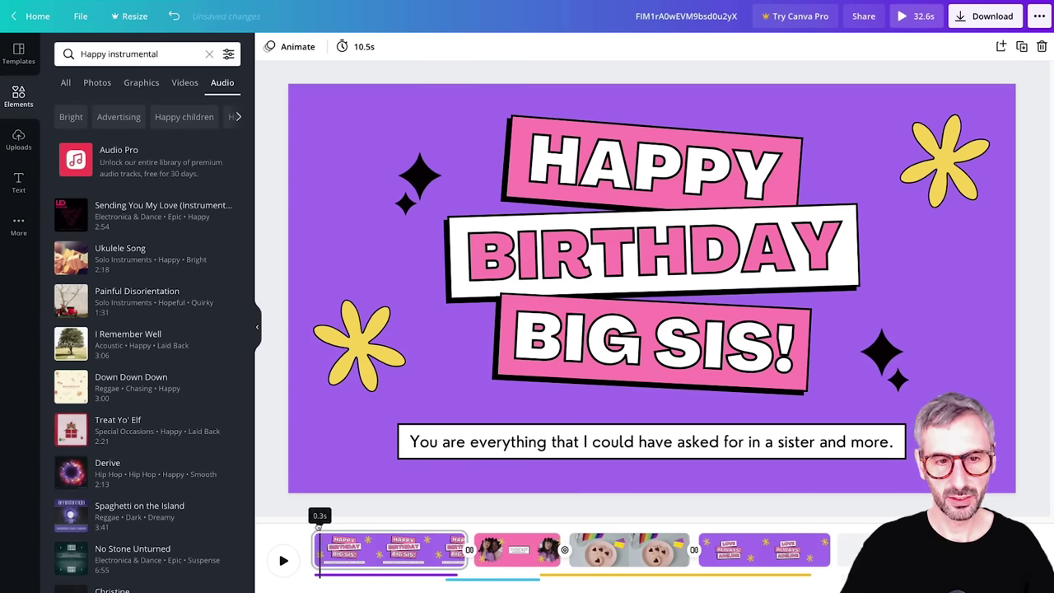
key(space)
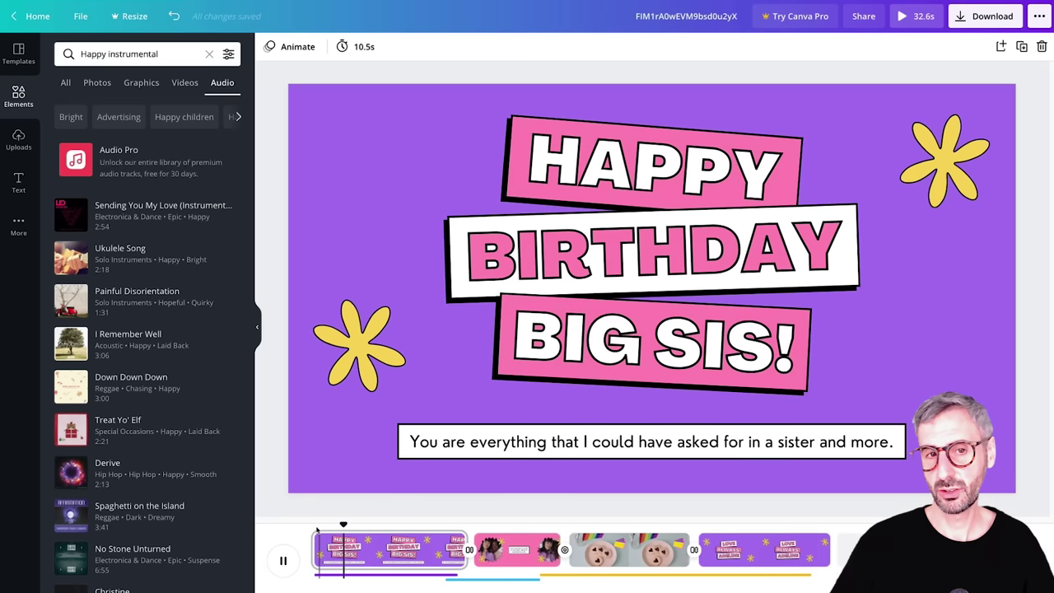
Check the two black sparkle groups on the first page and ungroup the sparkle pair beside the HAPPY banner.
click(421, 168)
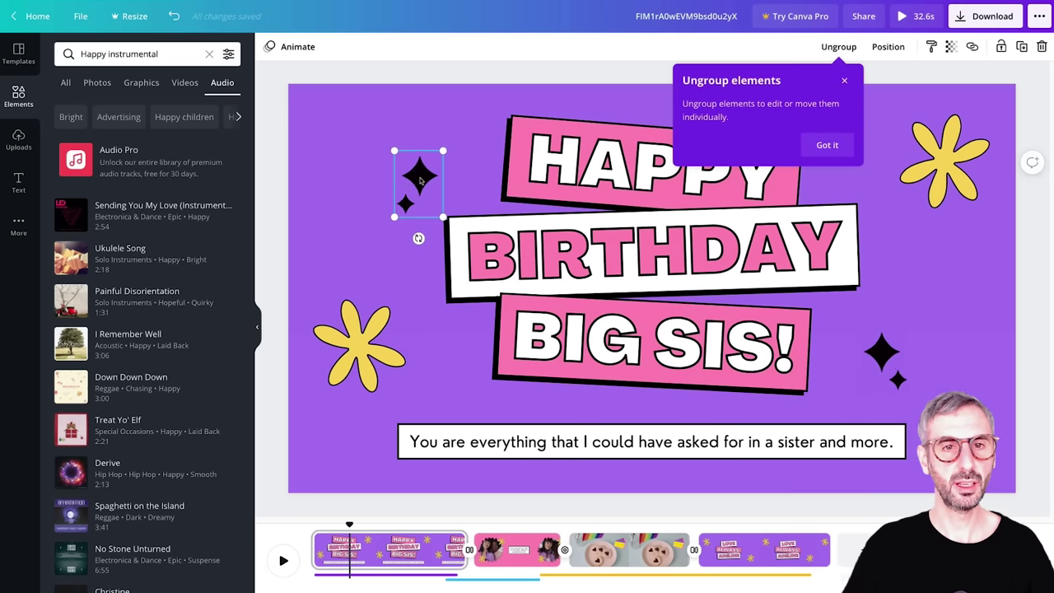
click(883, 353)
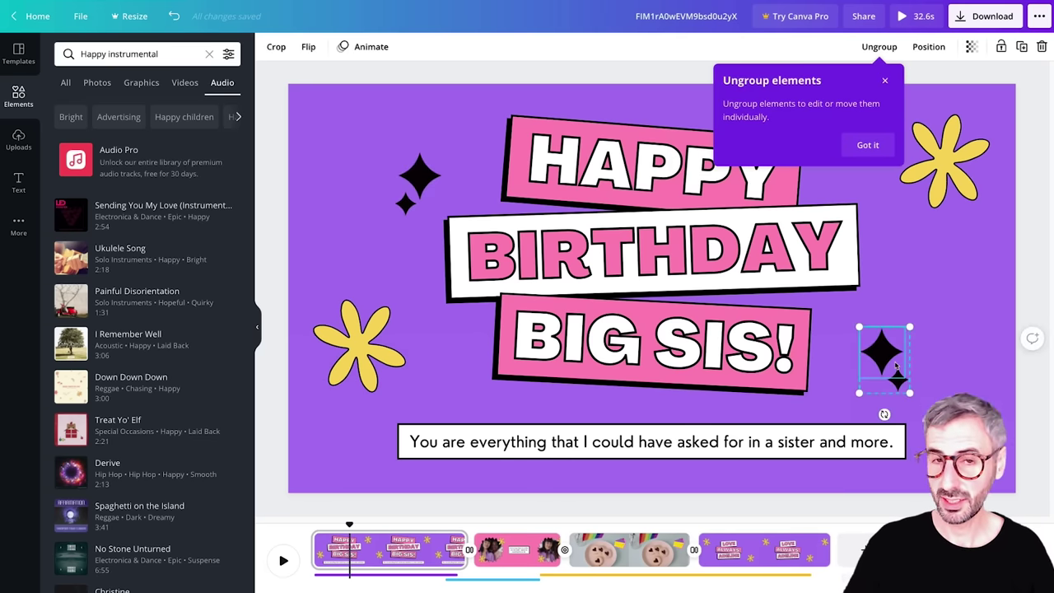
click(413, 192)
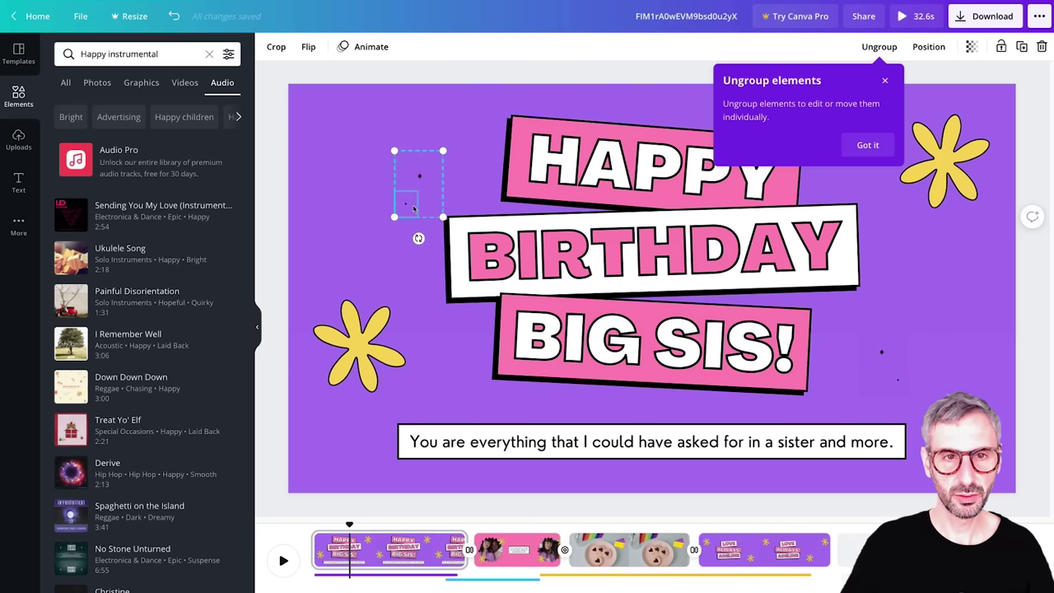
click(878, 150)
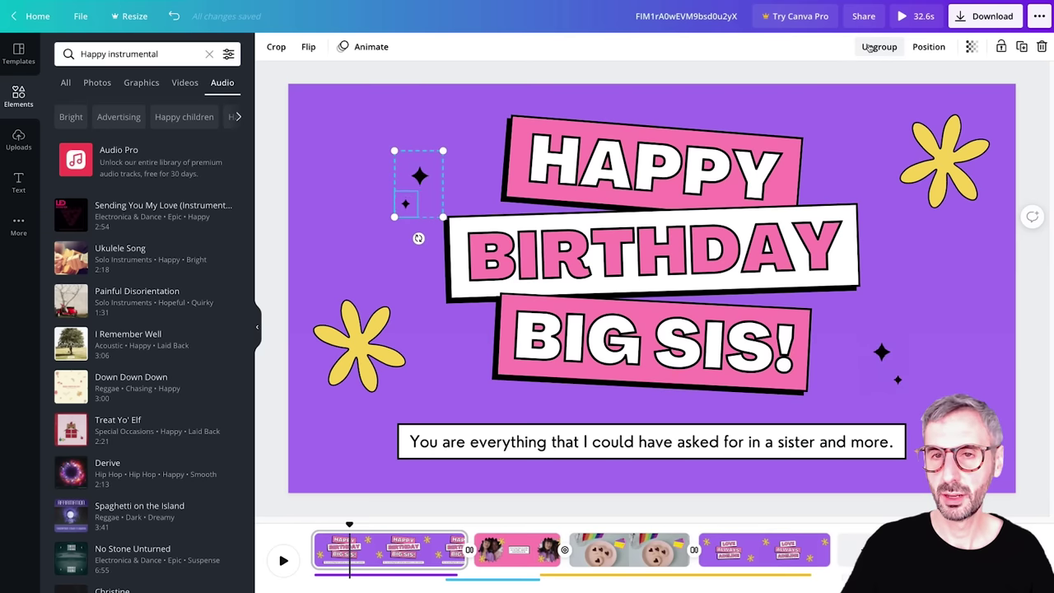
click(871, 48)
click(969, 318)
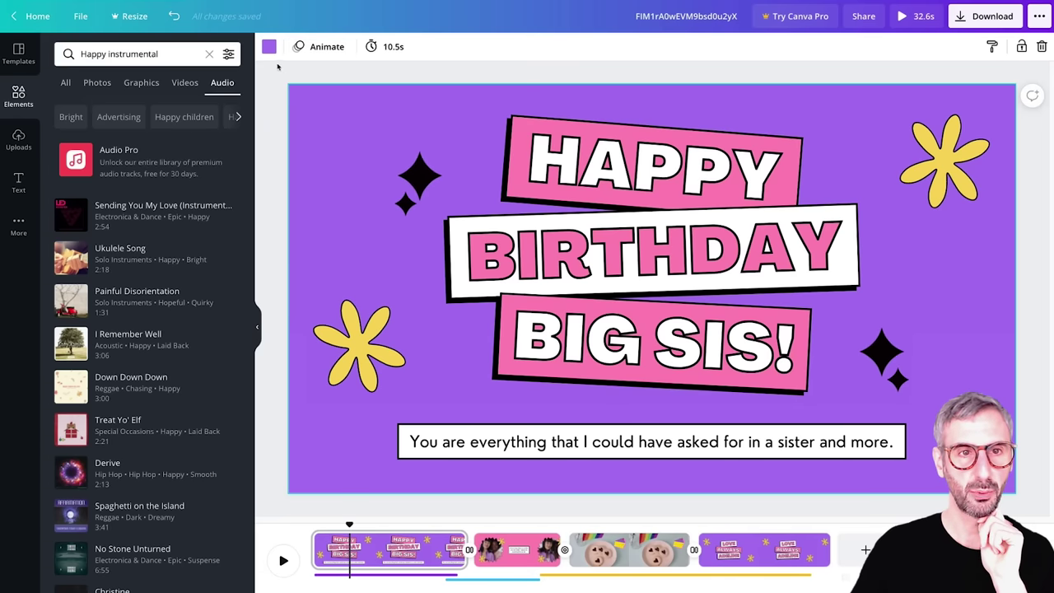
Apply the Rise page animation to the purple Happy Birthday page and preview its opening.
click(324, 47)
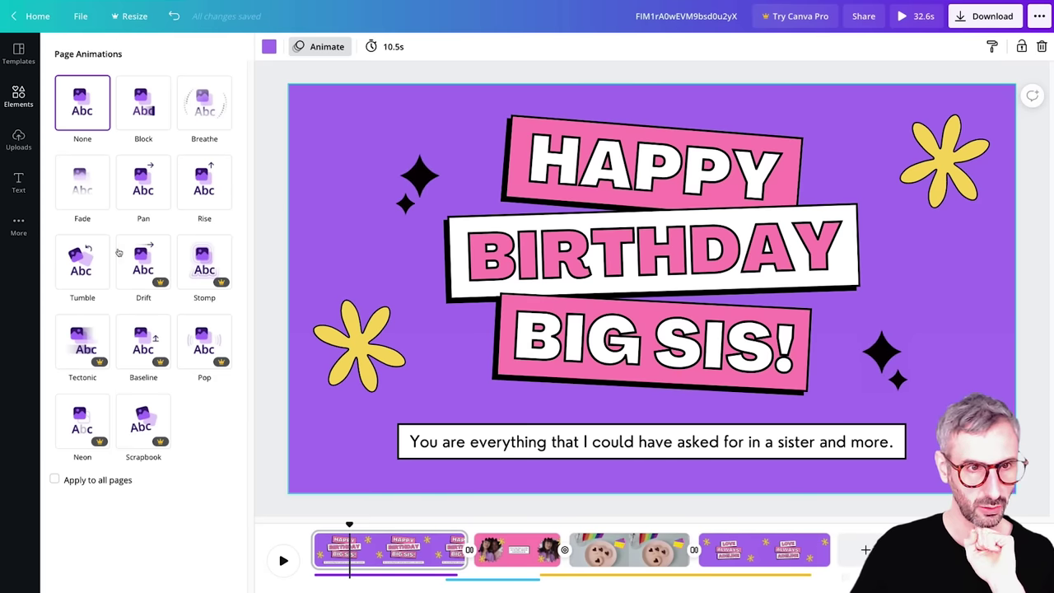
click(195, 195)
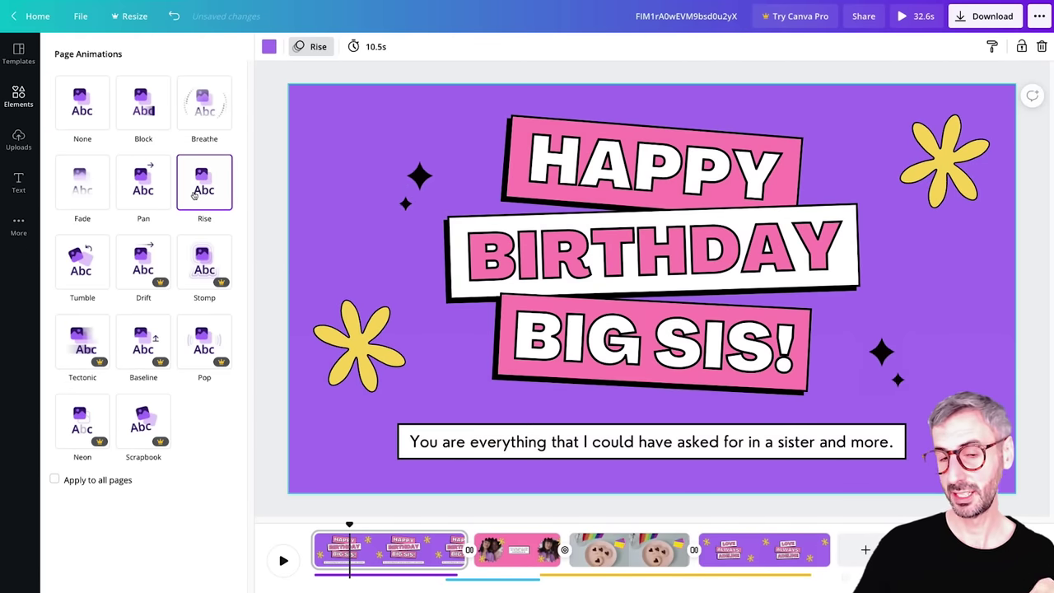
click(271, 243)
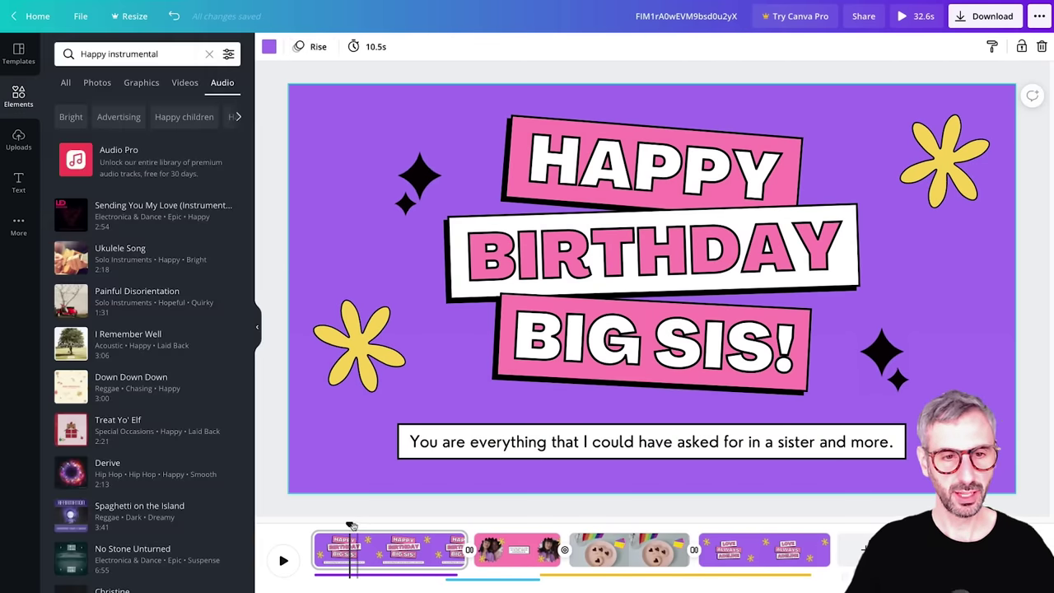
drag(349, 524, 329, 525)
key(space)
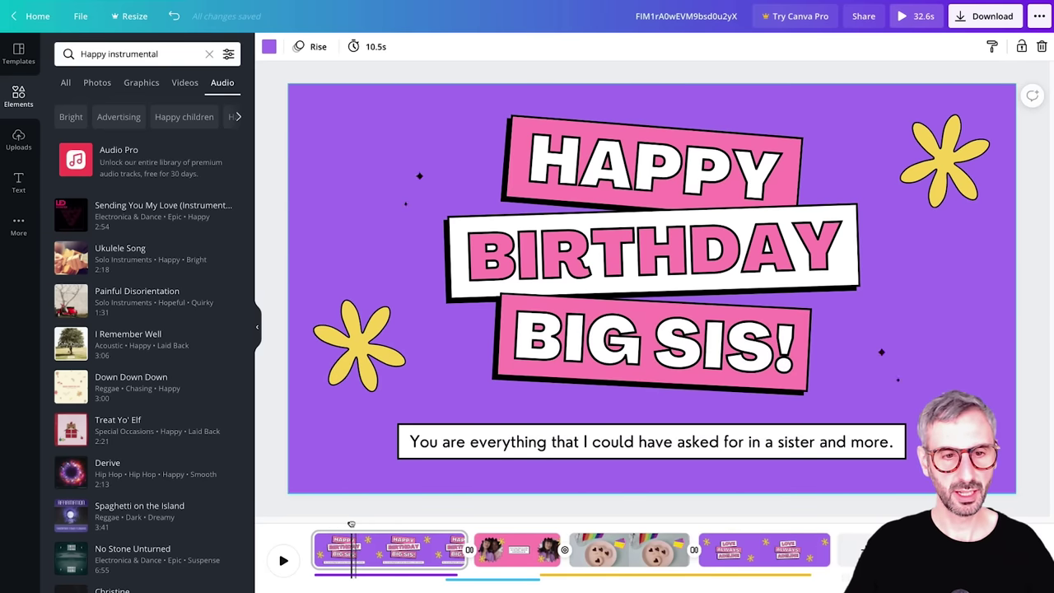
drag(350, 524, 313, 527)
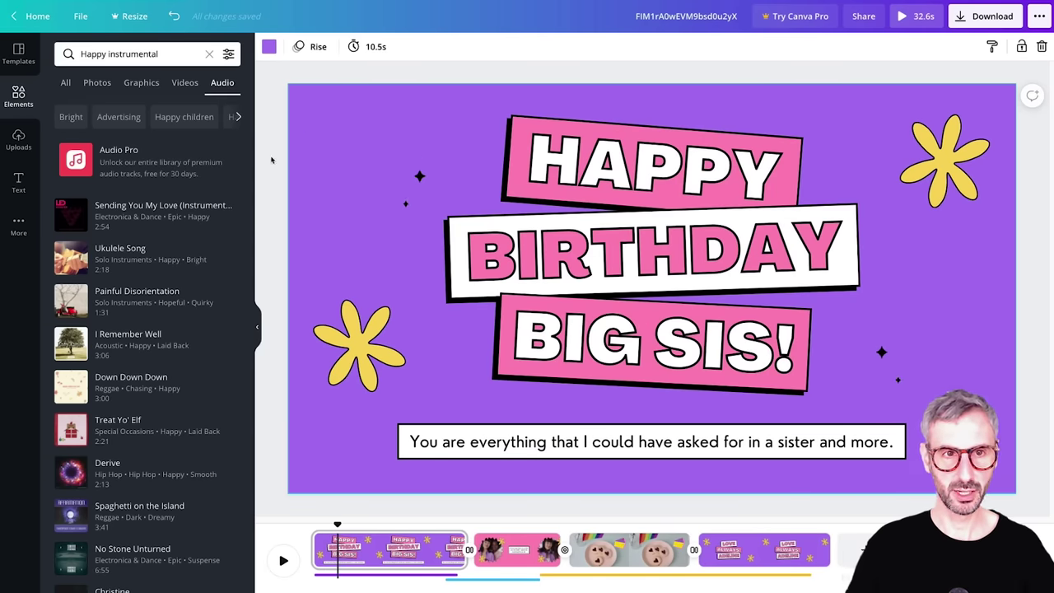
Review the first page's animation options and timing setting, and scrub through the page's opening.
click(285, 48)
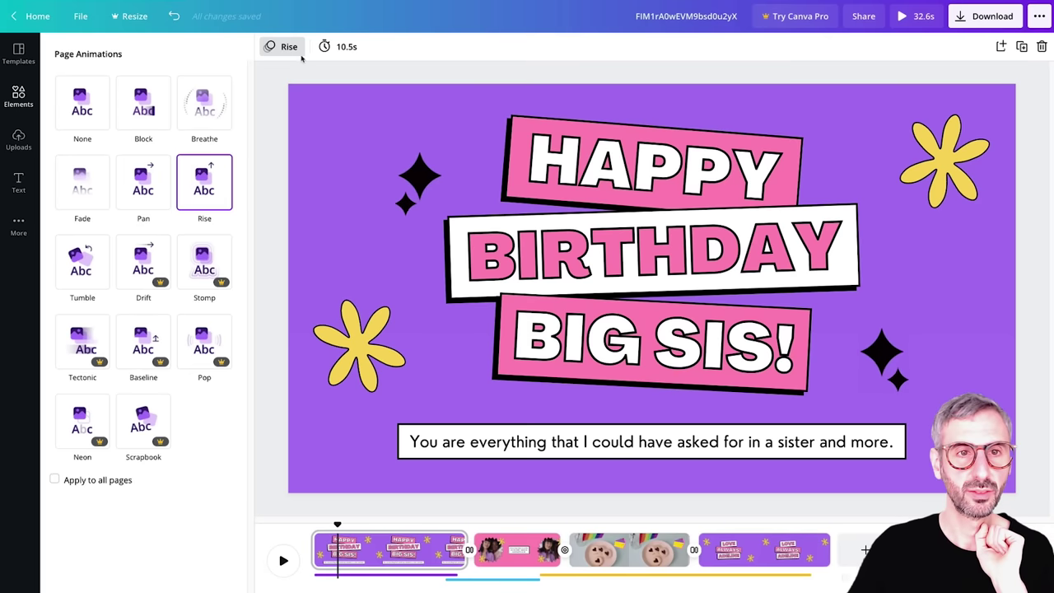
click(330, 47)
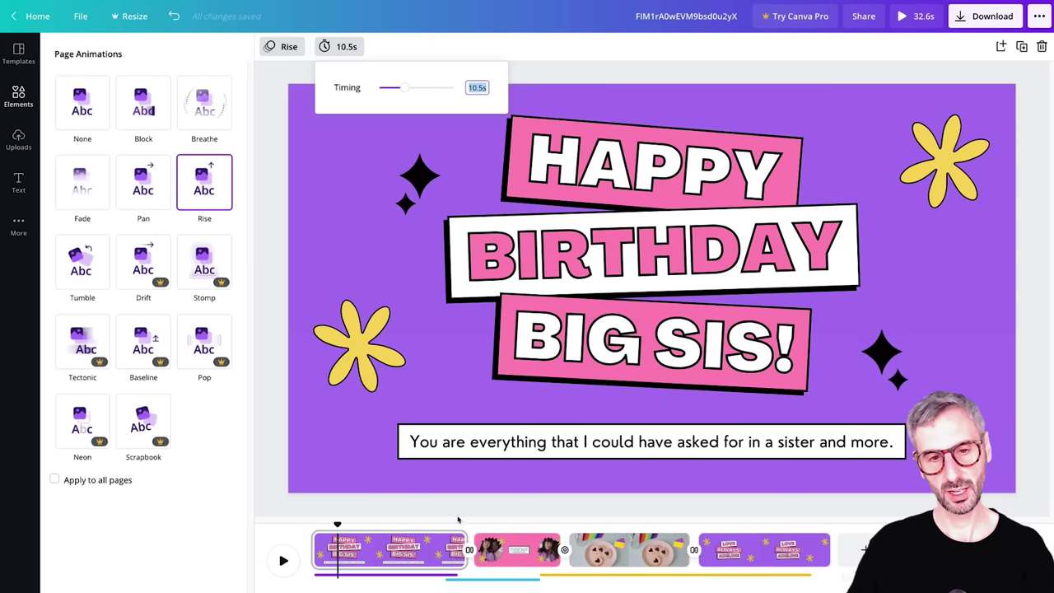
click(354, 553)
drag(314, 523, 355, 523)
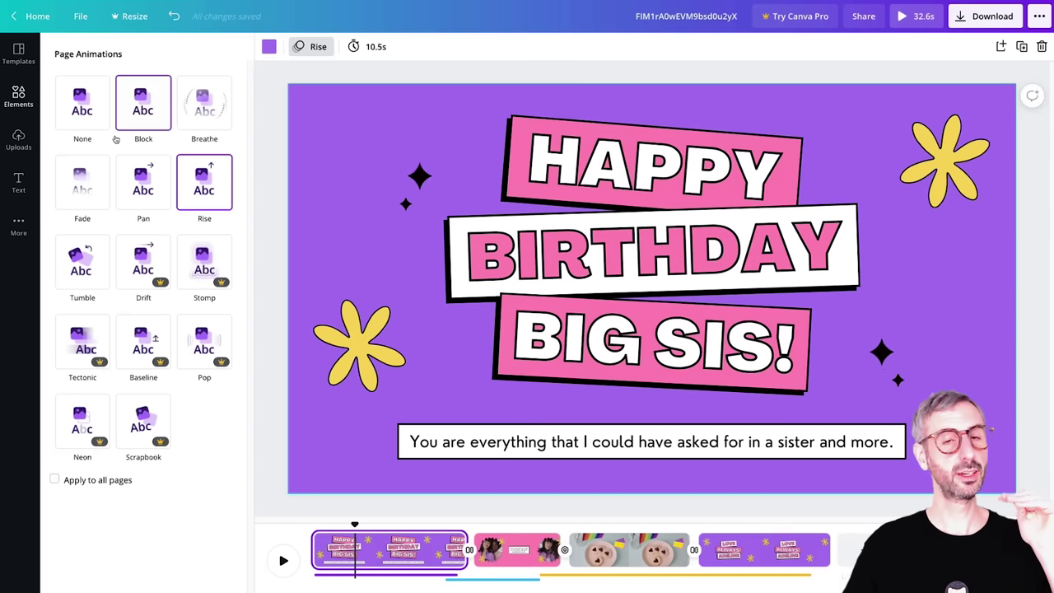
Apply the Pan page animation to the purple Happy Birthday page and preview it from the start.
click(158, 202)
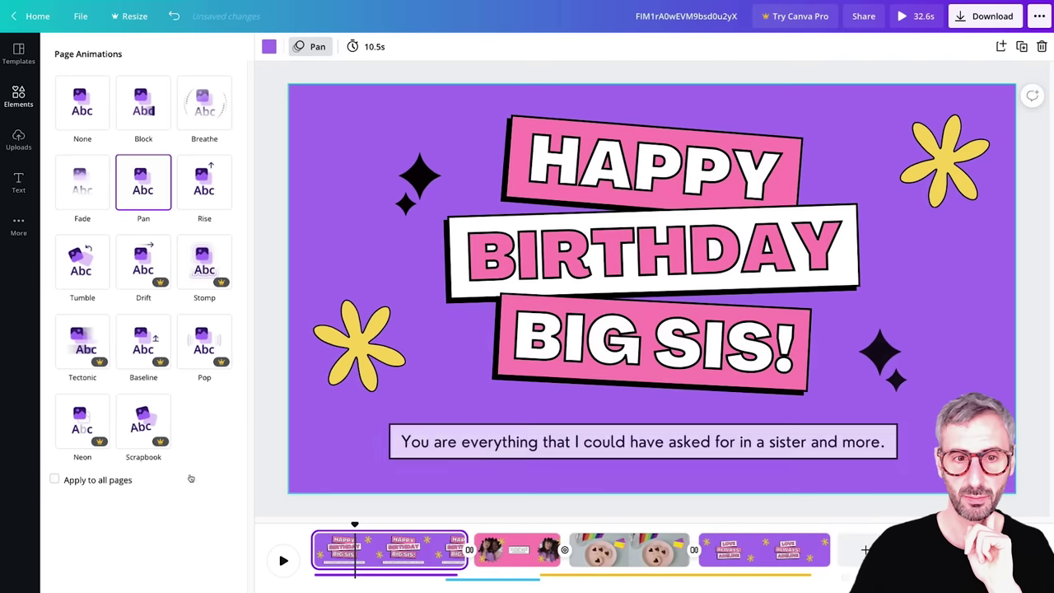
click(320, 528)
click(282, 567)
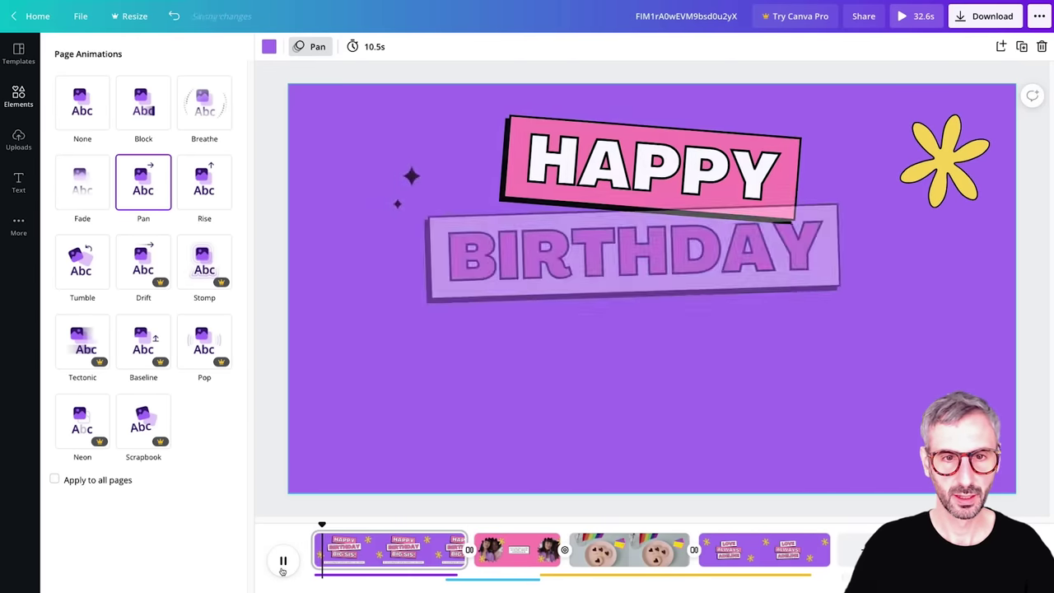
click(283, 566)
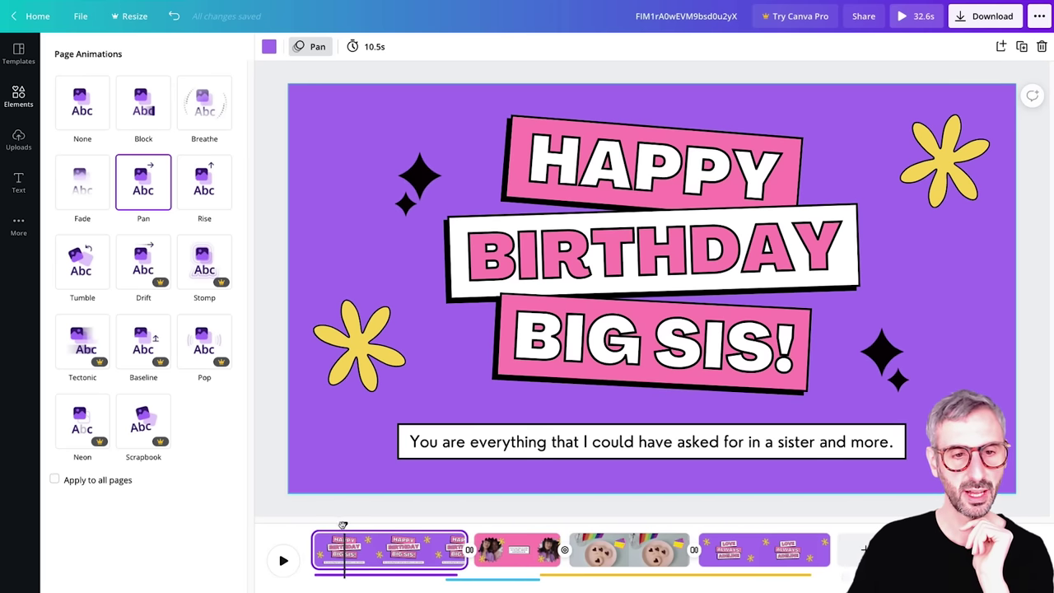
mouse_move(344, 527)
mouse_down()
mouse_move(464, 527)
mouse_move(345, 527)
mouse_up()
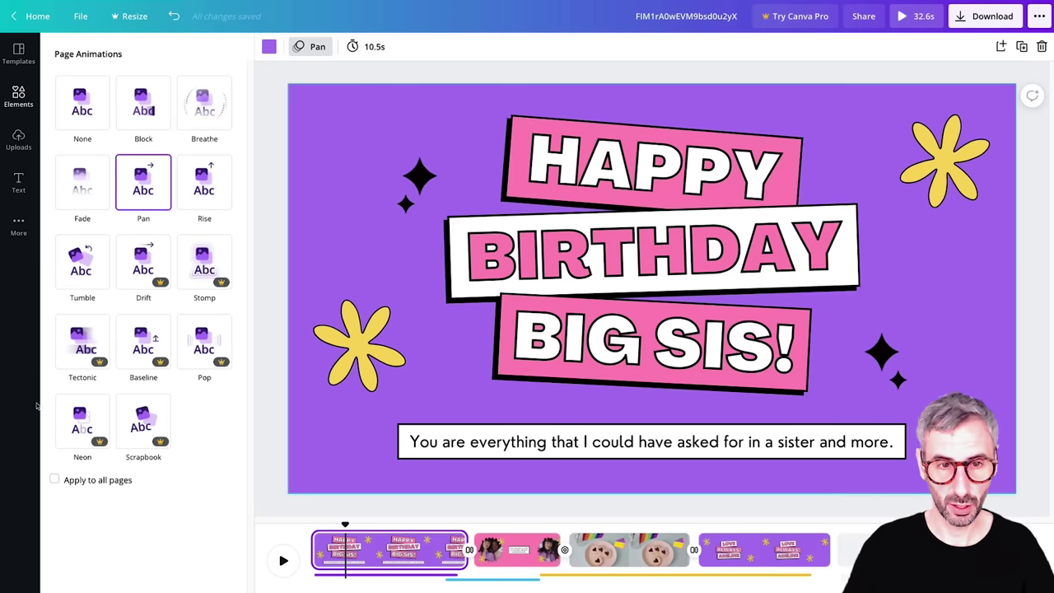
Remove the page animation from the purple Happy Birthday page by choosing None.
click(262, 431)
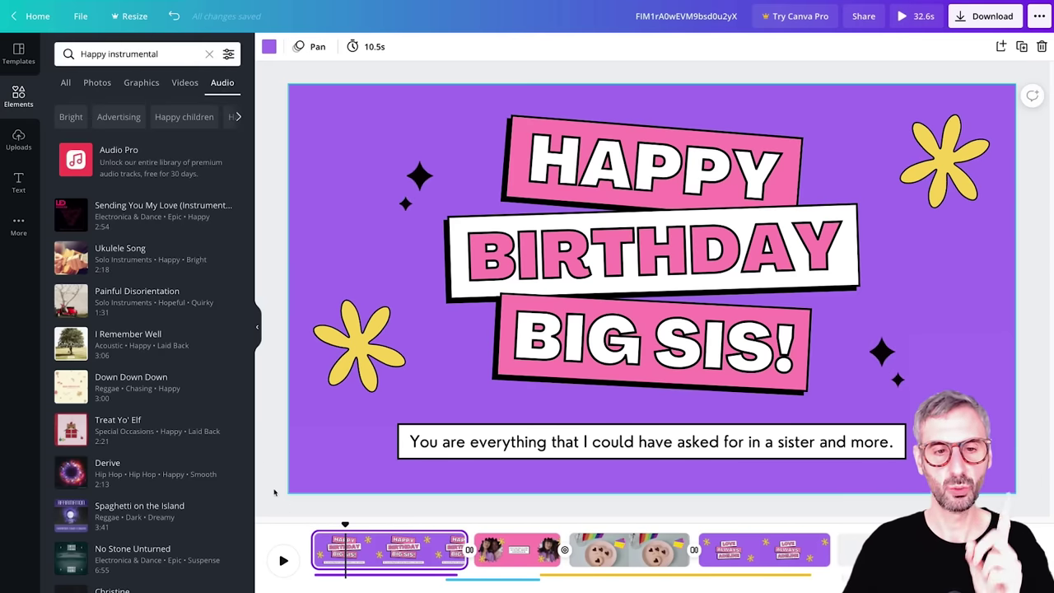
click(307, 46)
click(83, 107)
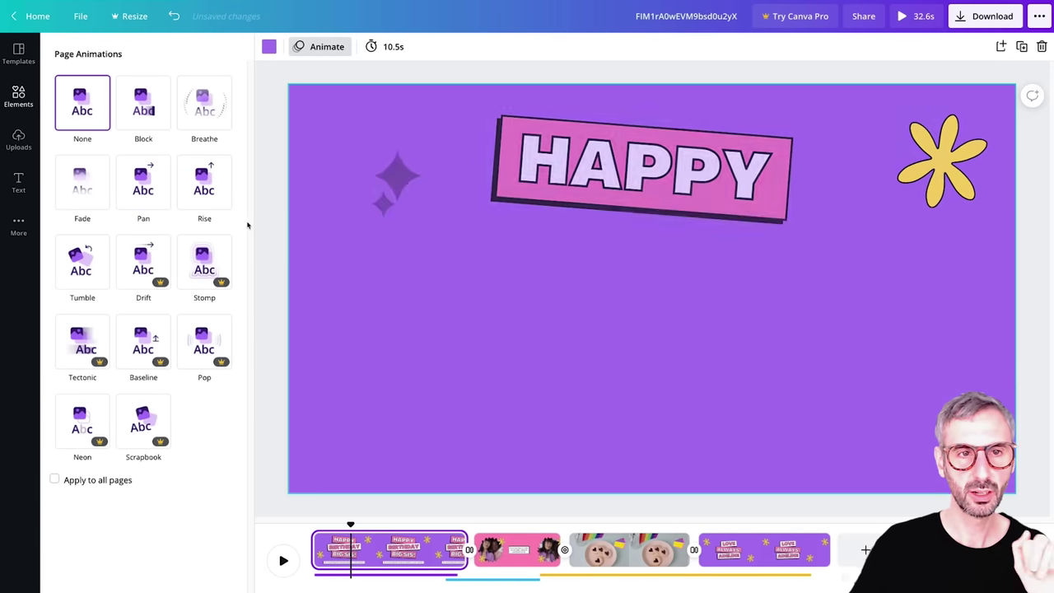
click(267, 260)
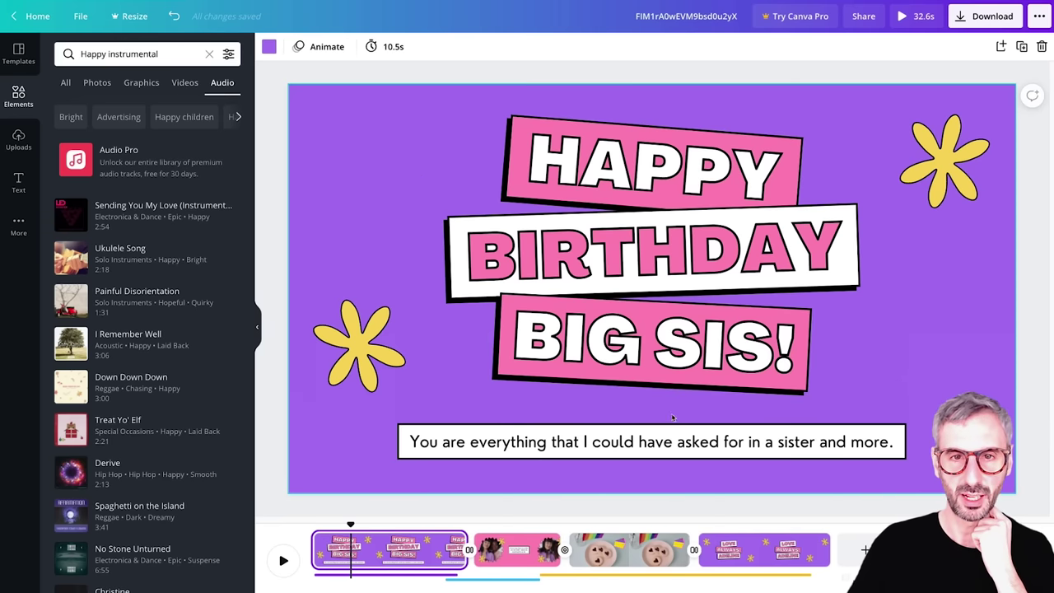
Apply the Bounce text animation to the BIG SIS! text and preview it from the start of the page.
click(638, 370)
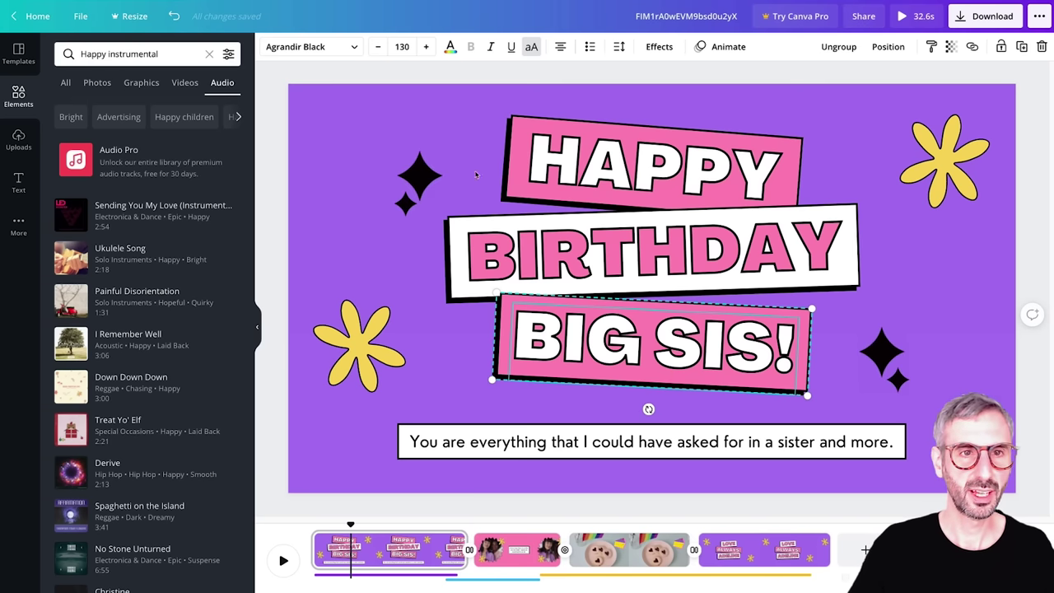
click(725, 48)
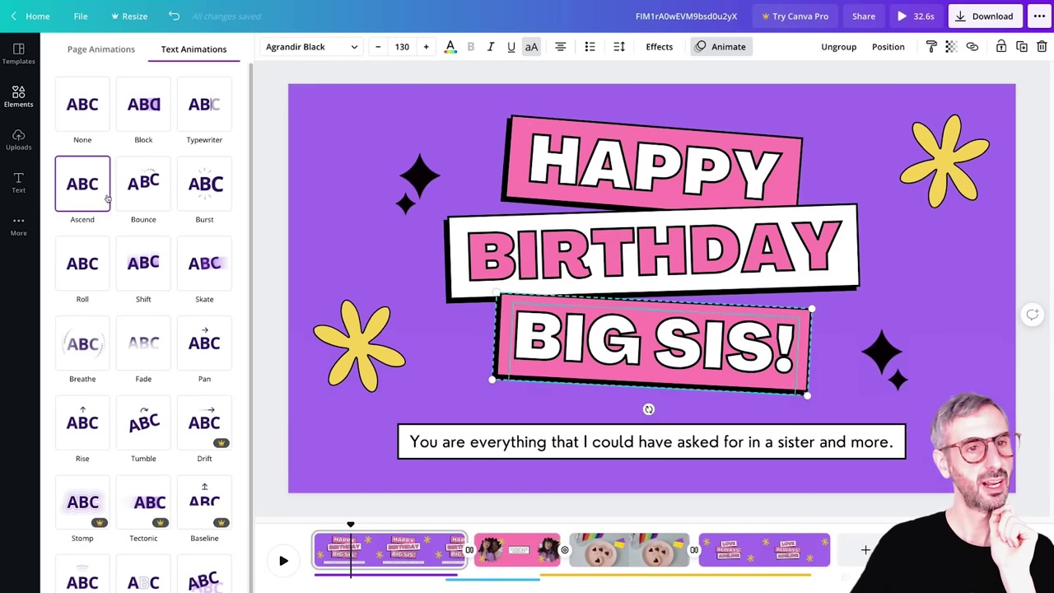
click(146, 198)
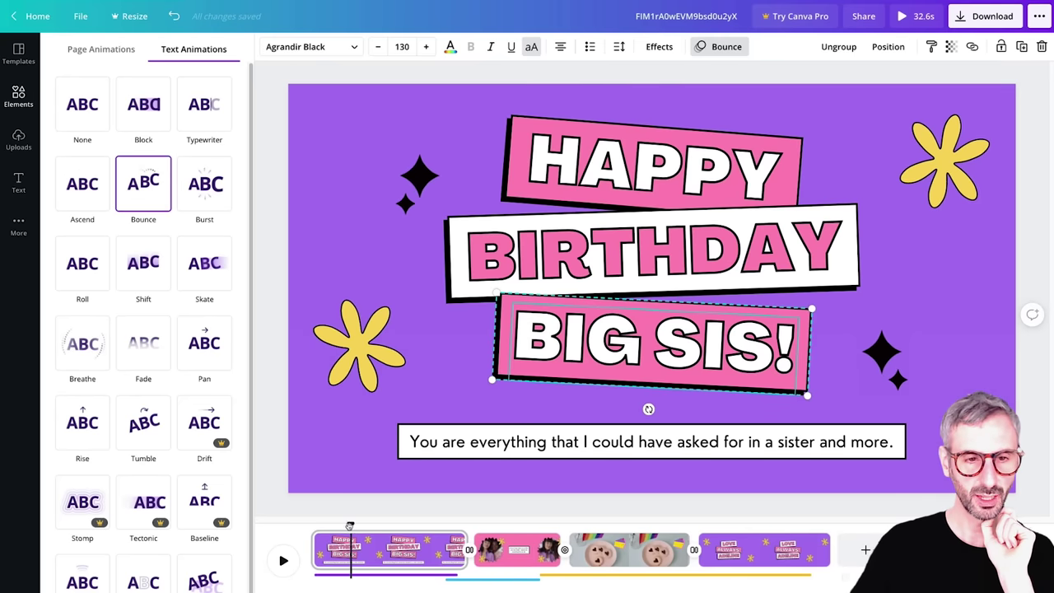
drag(345, 524, 315, 524)
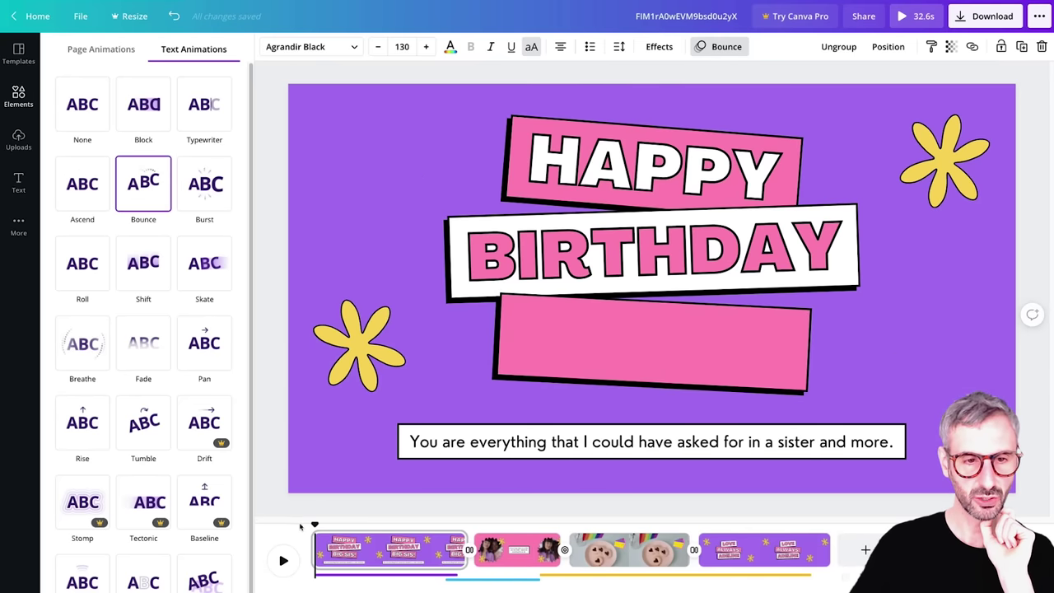
click(281, 561)
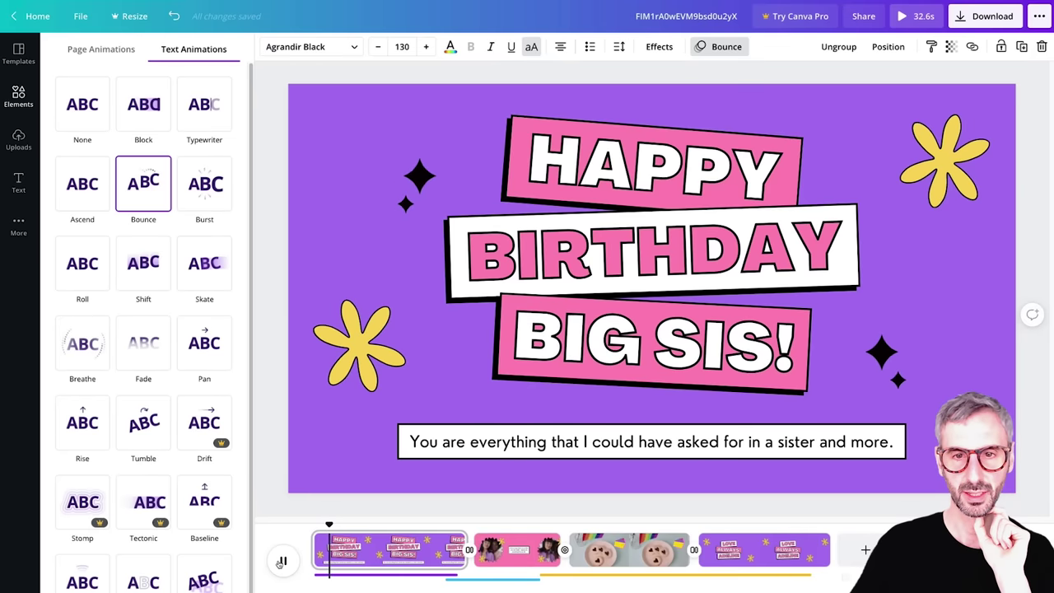
click(286, 562)
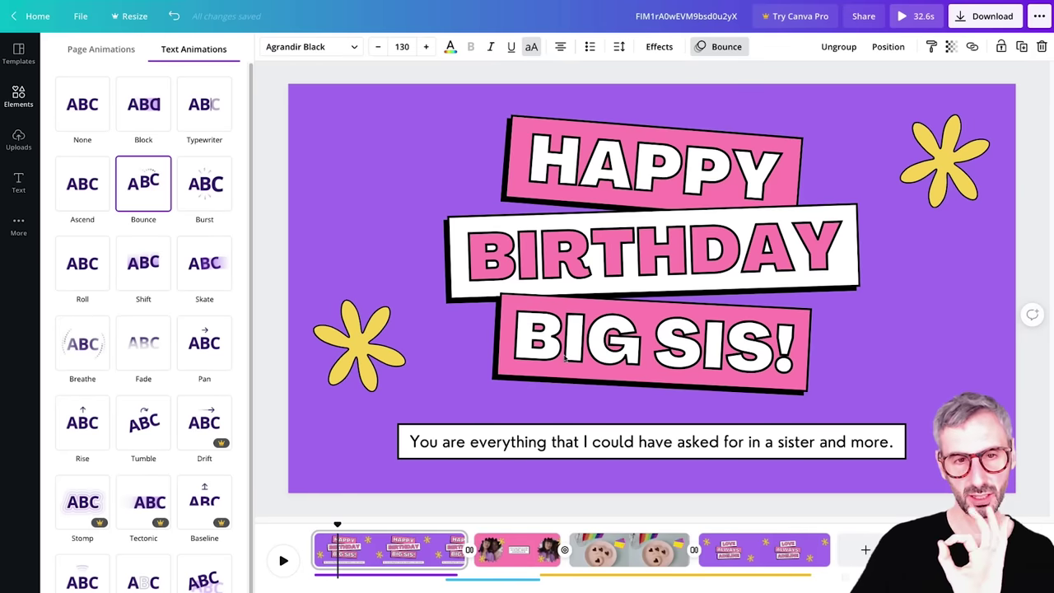
Apply the Rise element animation to the white banner behind BIRTHDAY.
click(659, 237)
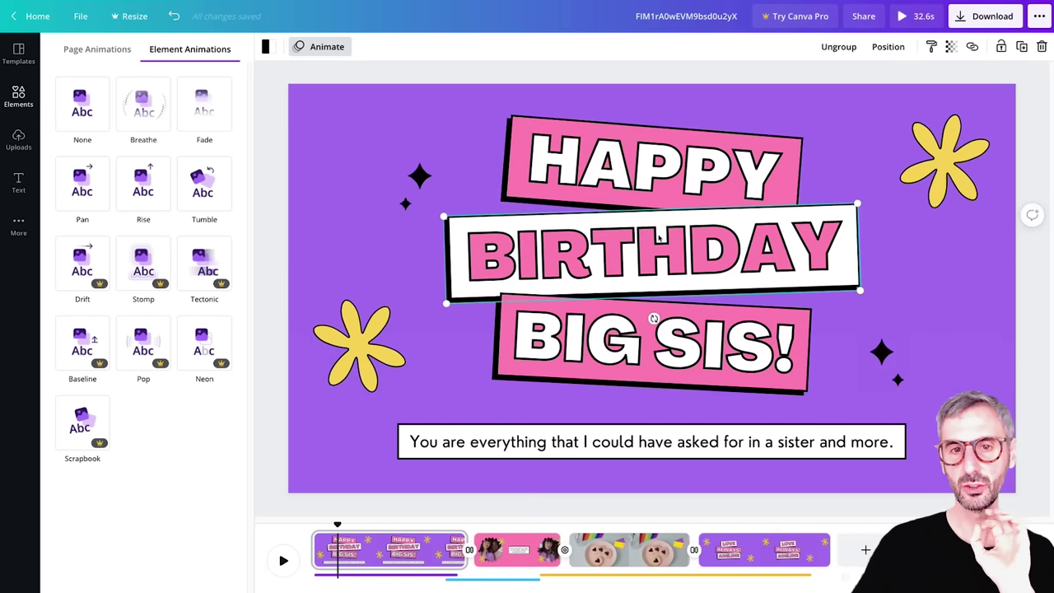
click(143, 185)
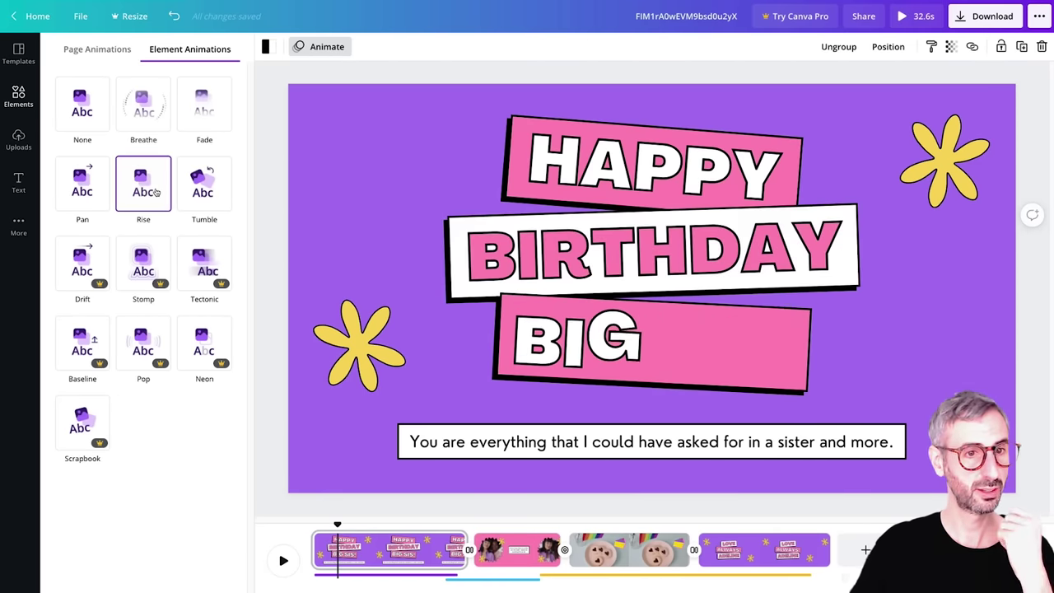
Apply the Tumble element animation to the BIRTHDAY banner and the Block text animation to HAPPY, previewing the page from the start.
click(191, 180)
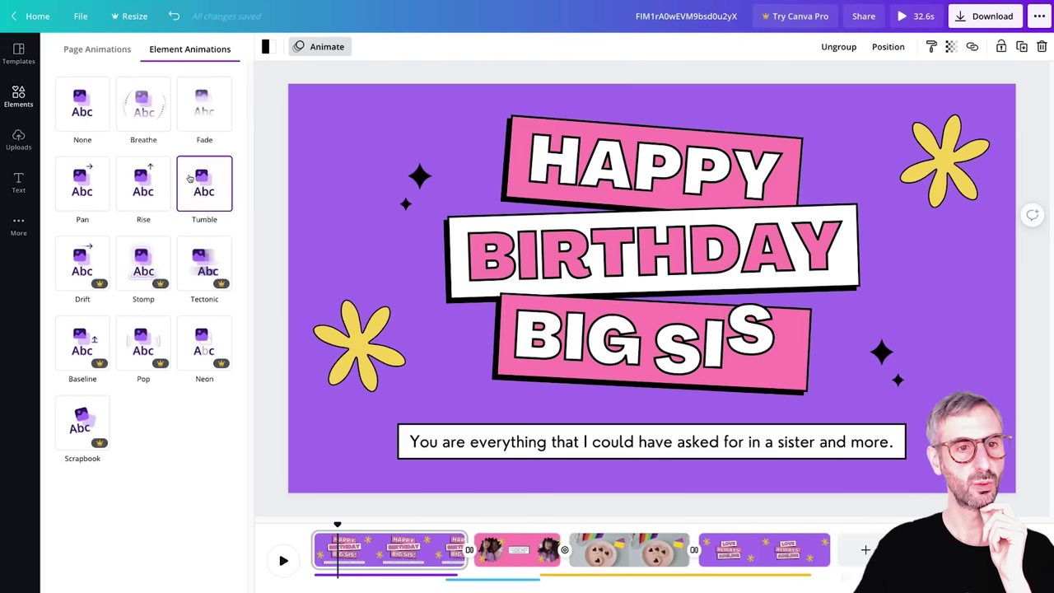
click(145, 104)
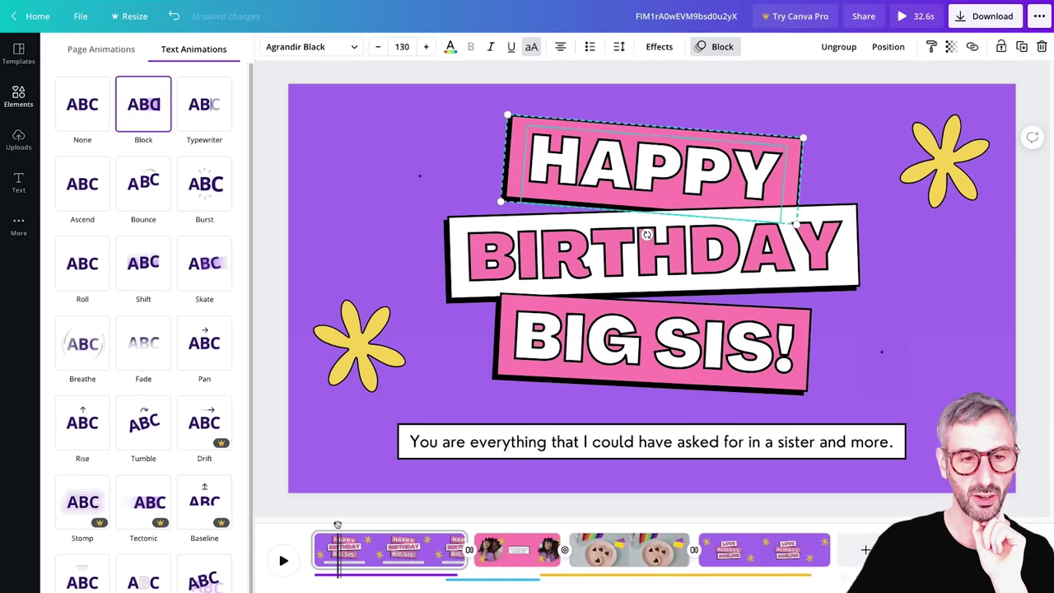
drag(337, 525, 315, 525)
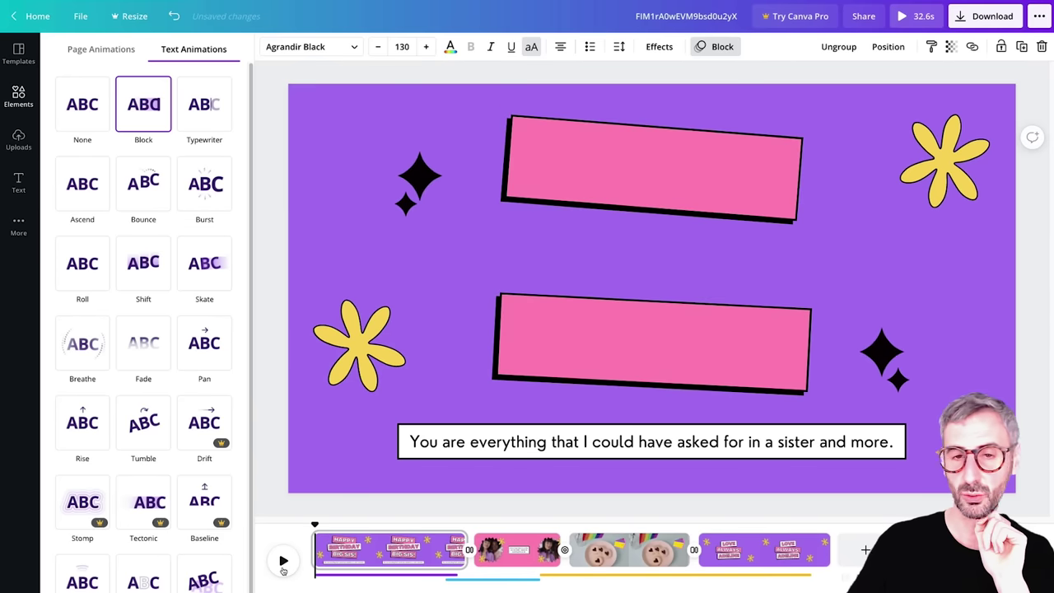
click(283, 568)
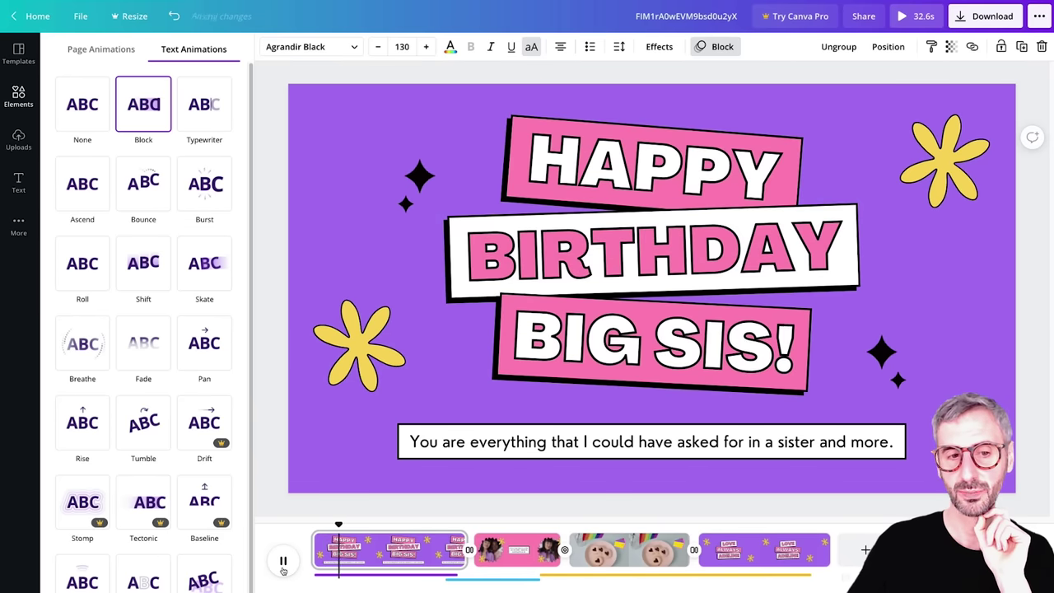
click(283, 568)
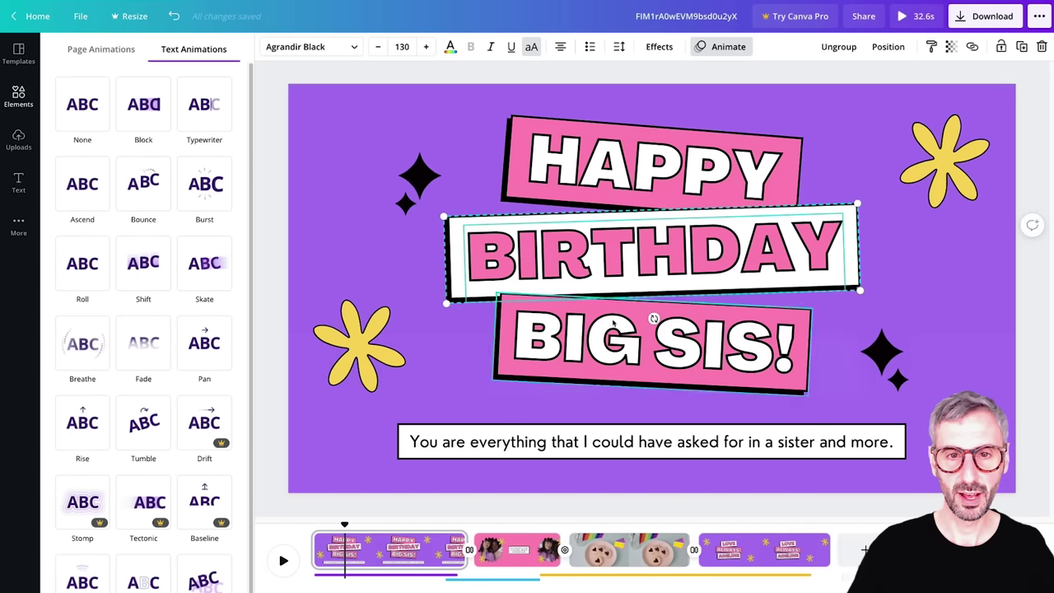
Remove the Bounce text animation from the BIG SIS! text.
click(622, 361)
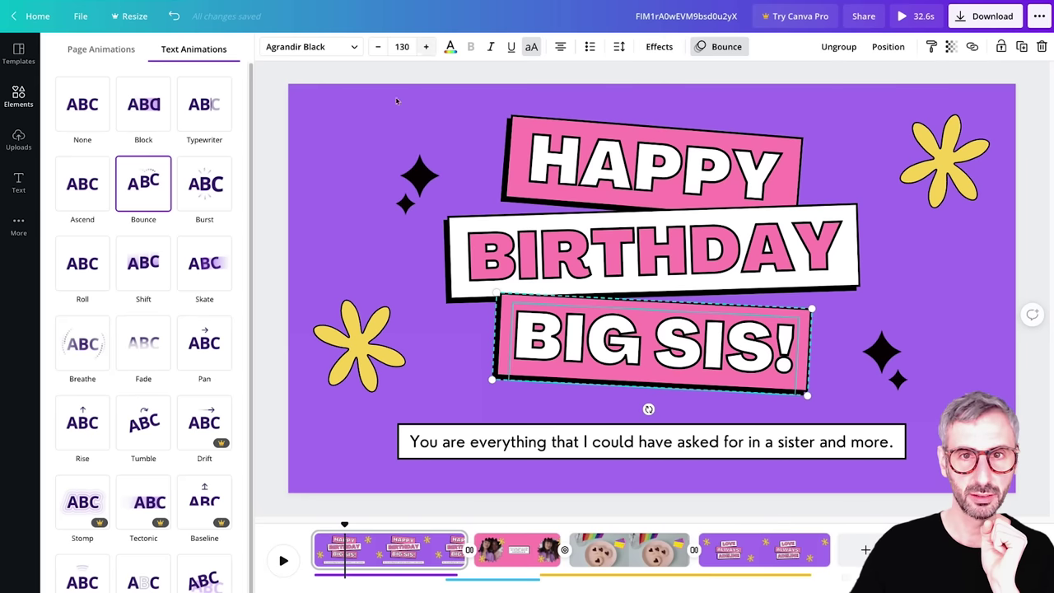
click(725, 47)
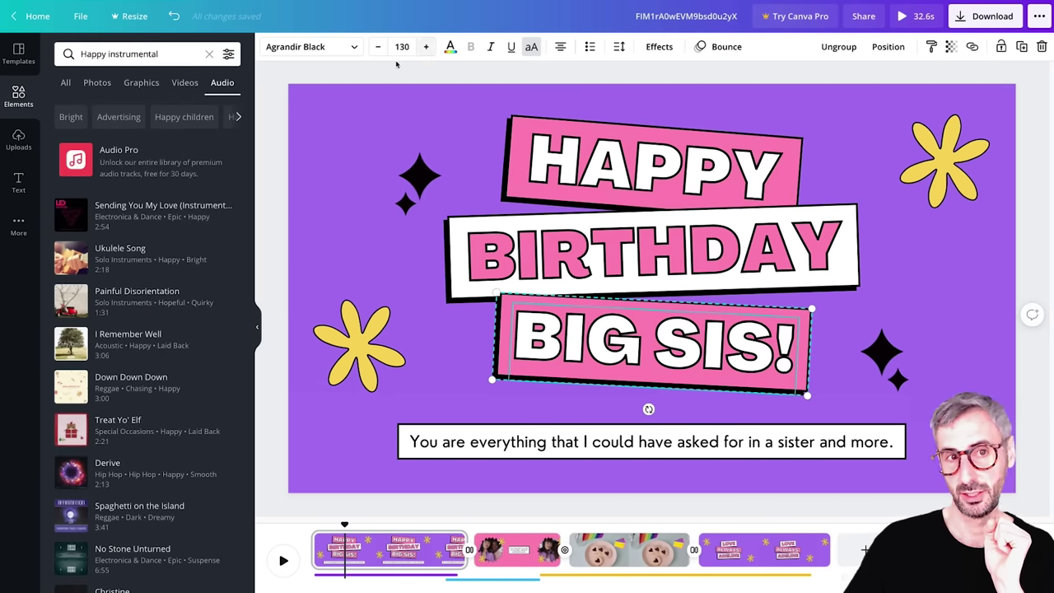
click(724, 47)
click(143, 182)
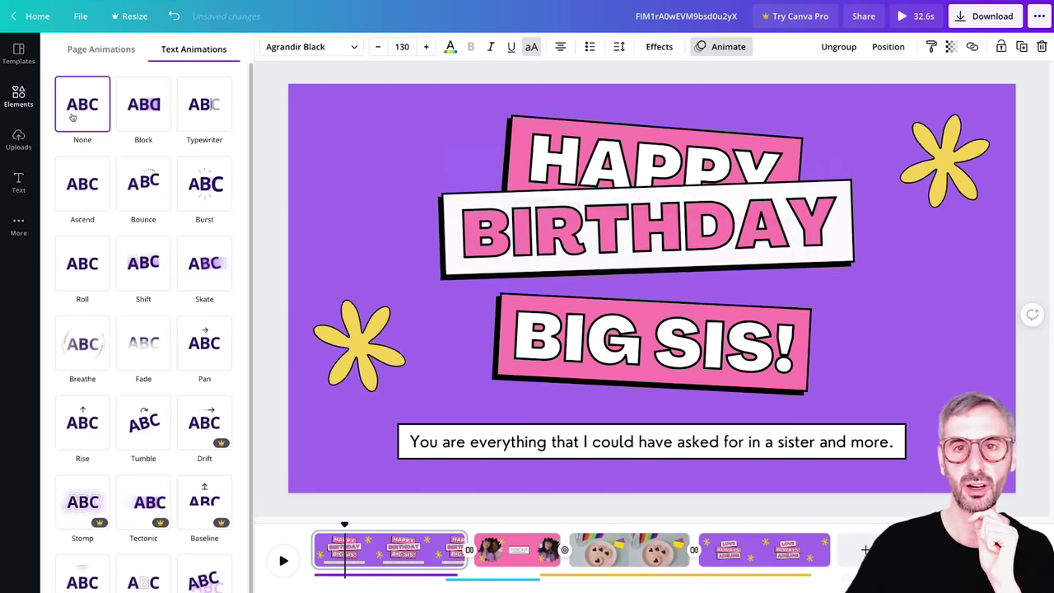
key(Escape)
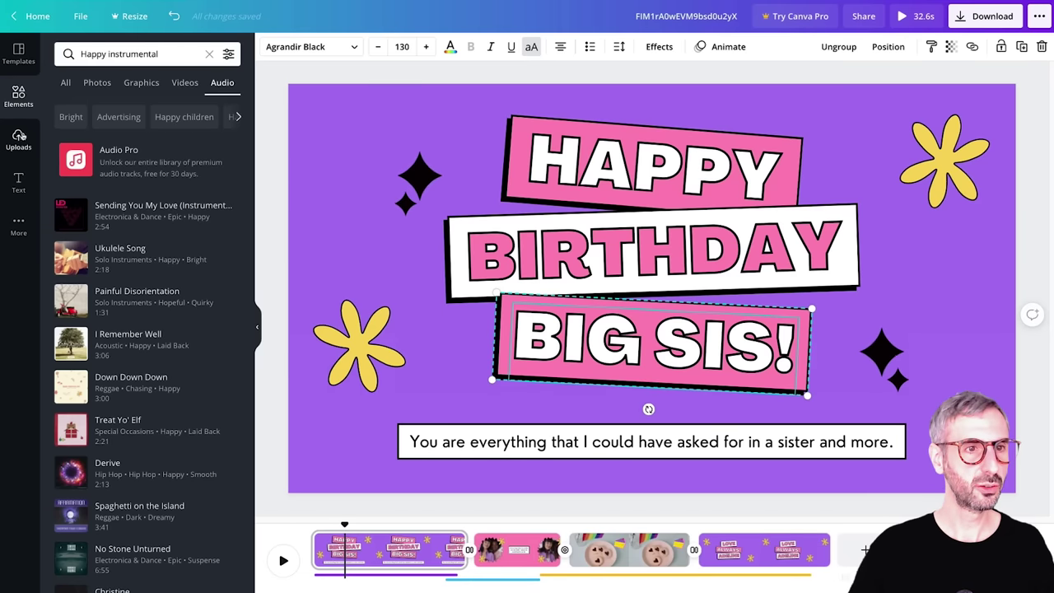
Open the webcam recorder from the uploads and choose RODE NT-USB as the microphone.
click(19, 140)
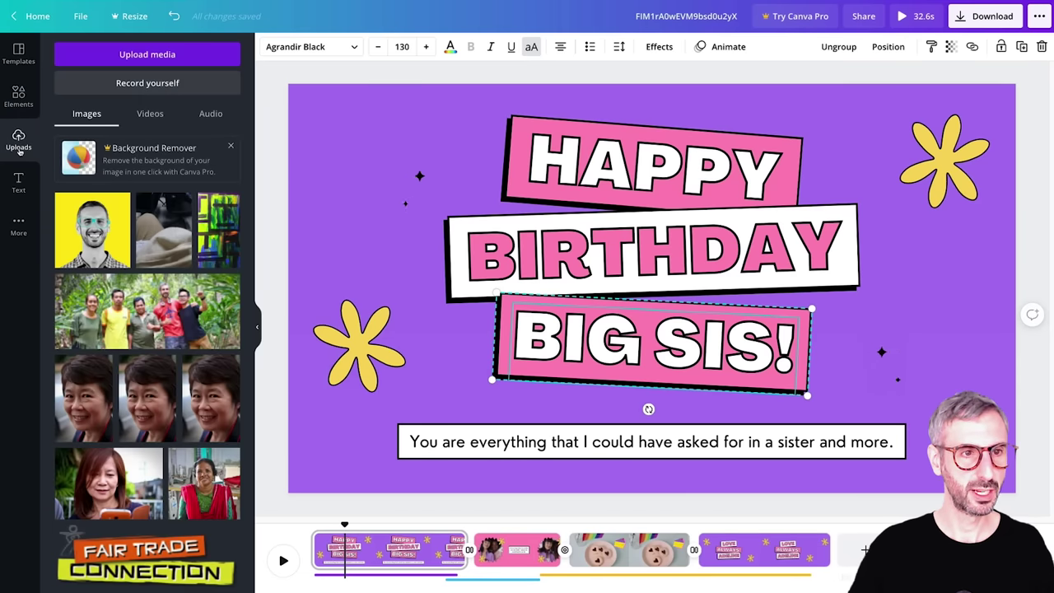
click(167, 87)
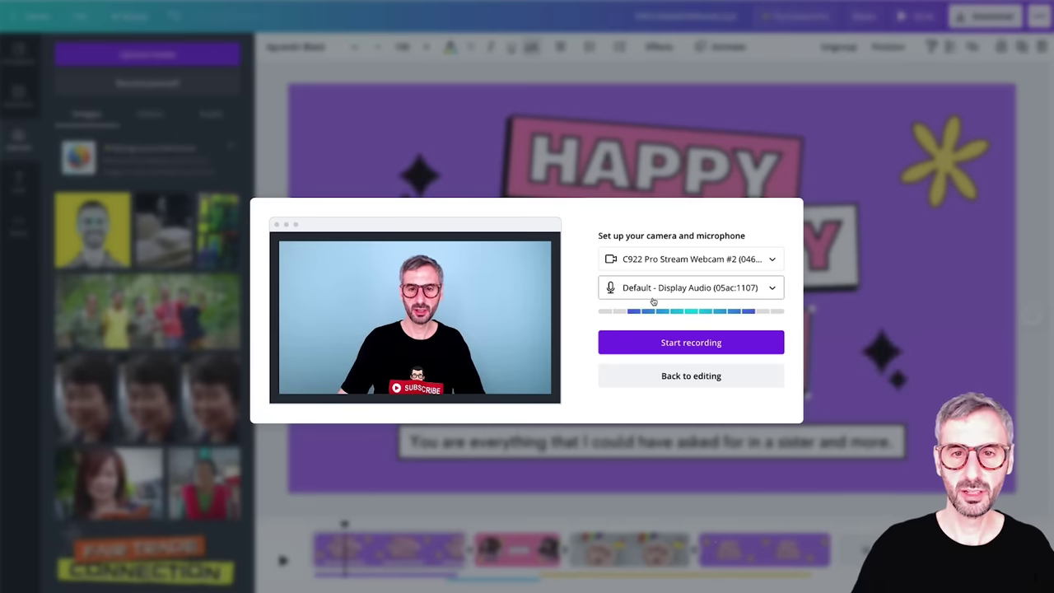
click(771, 288)
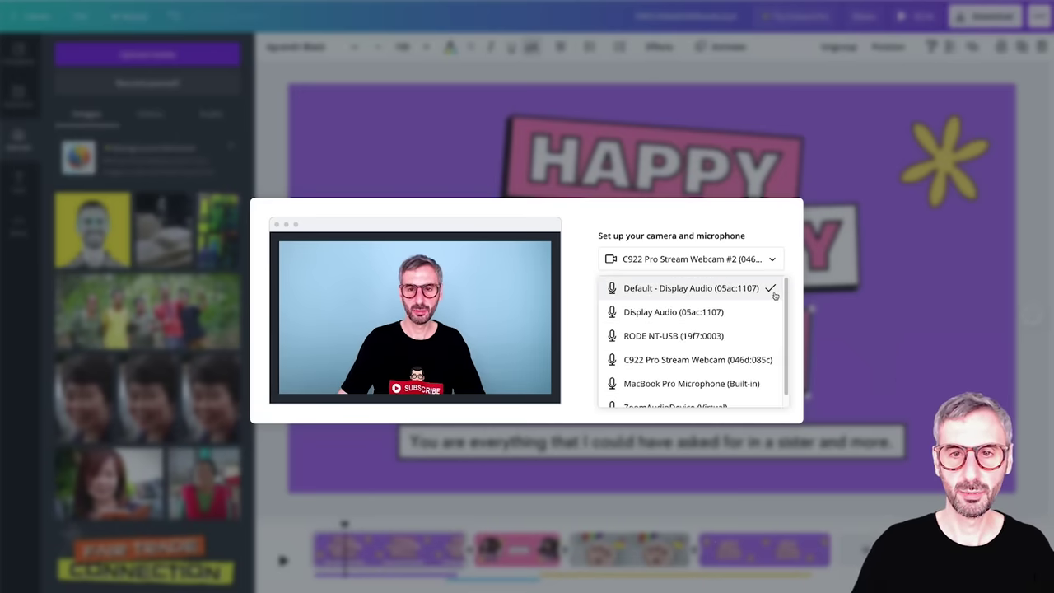
click(667, 336)
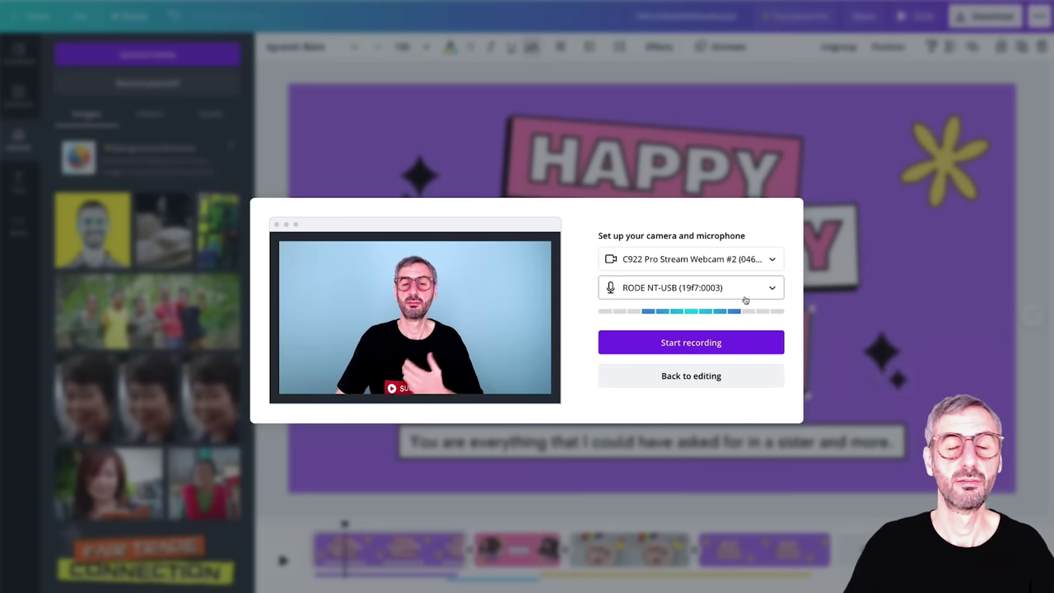
Record a short webcam video and save it to the uploads, returning to the design.
click(678, 343)
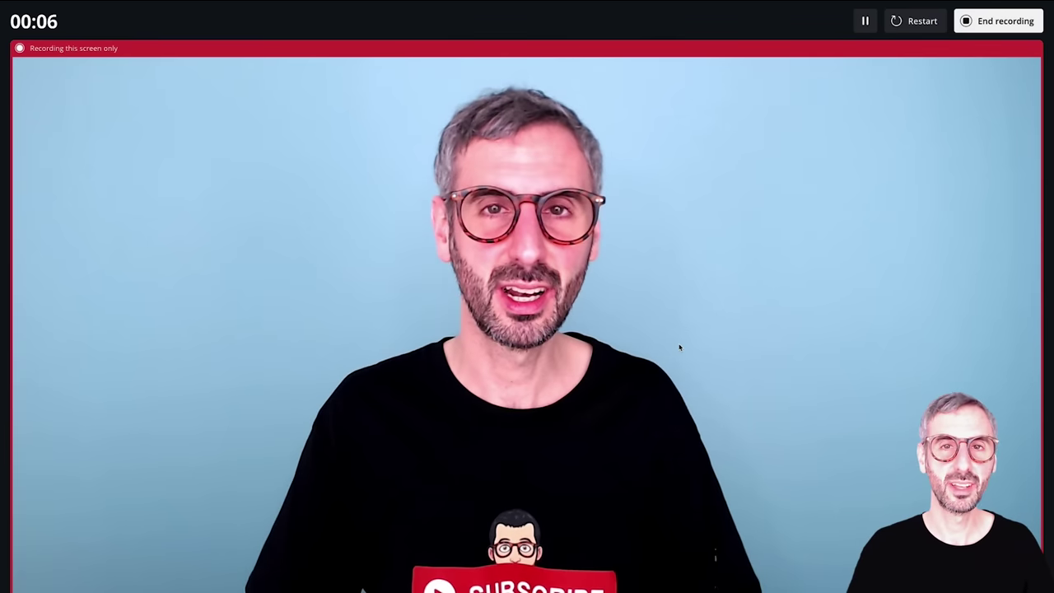
click(993, 23)
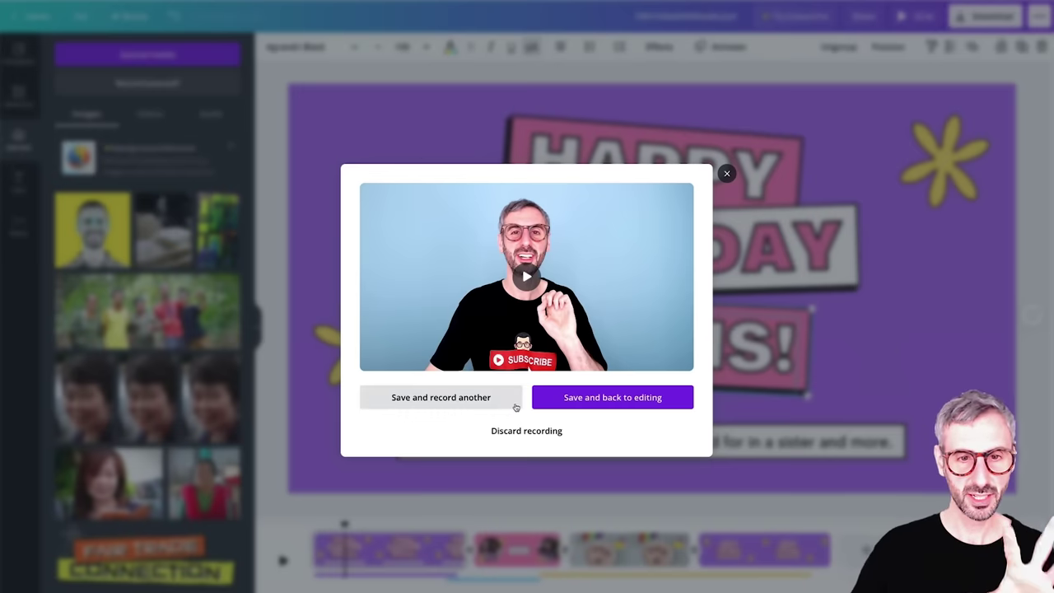
click(630, 398)
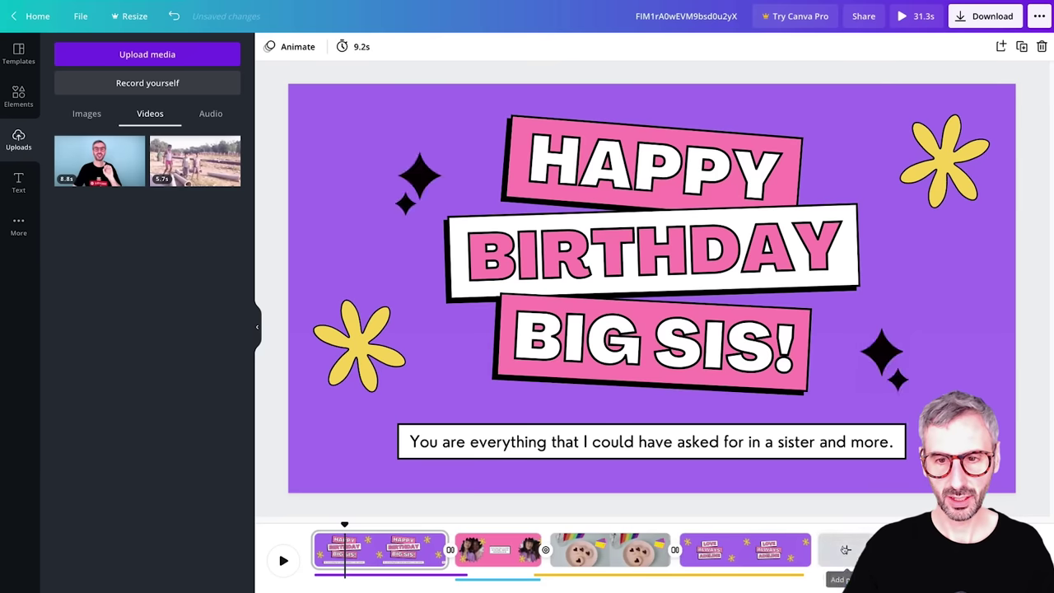
Add a blank page at the end of the video and place the webcam recording on it.
click(841, 549)
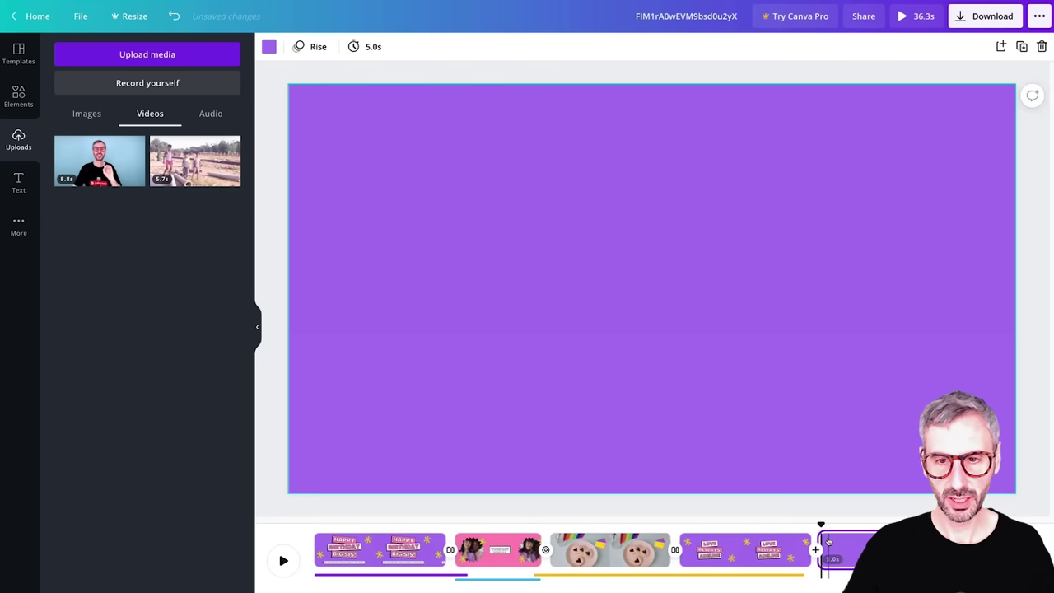
drag(95, 138, 508, 205)
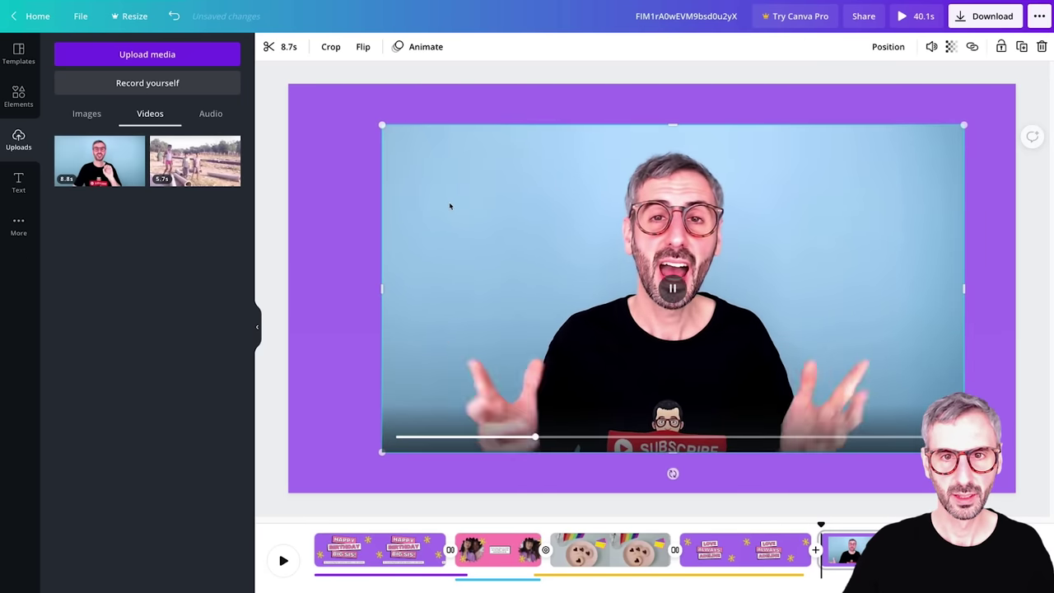
click(19, 97)
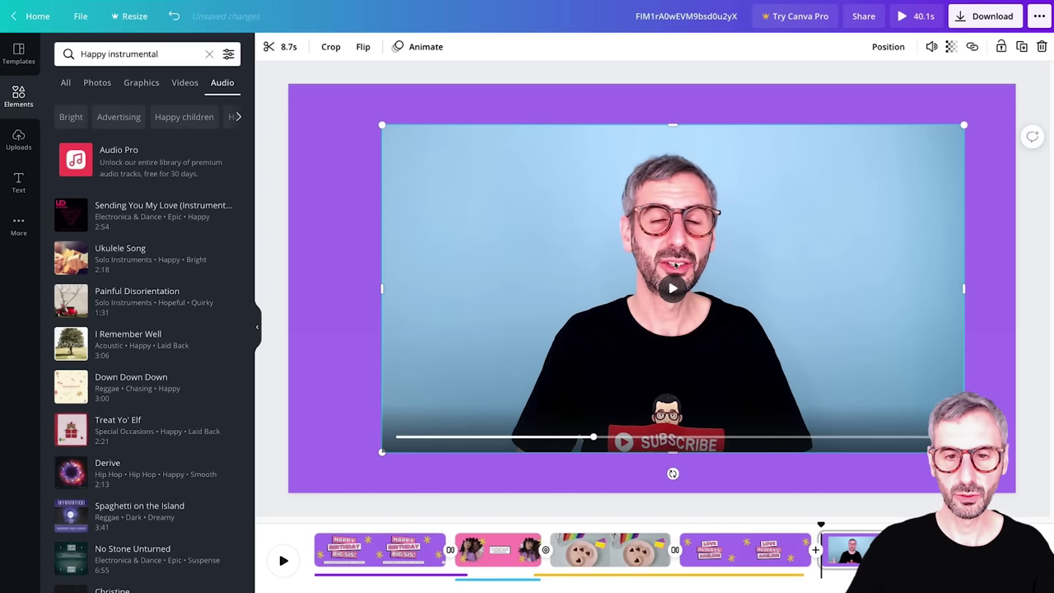
Delete the last page that holds the webcam recording.
click(18, 52)
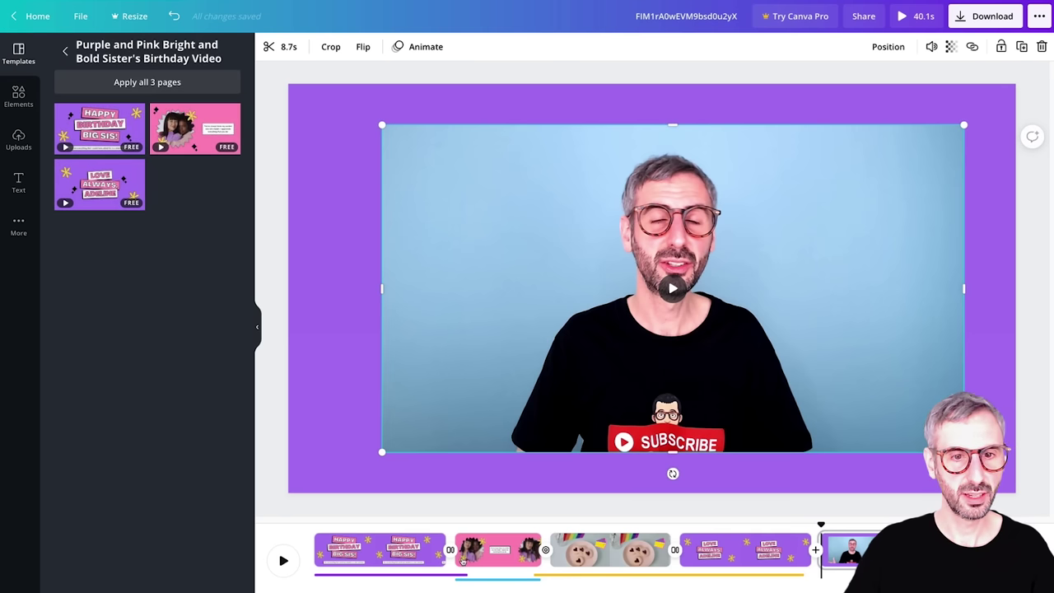
click(500, 554)
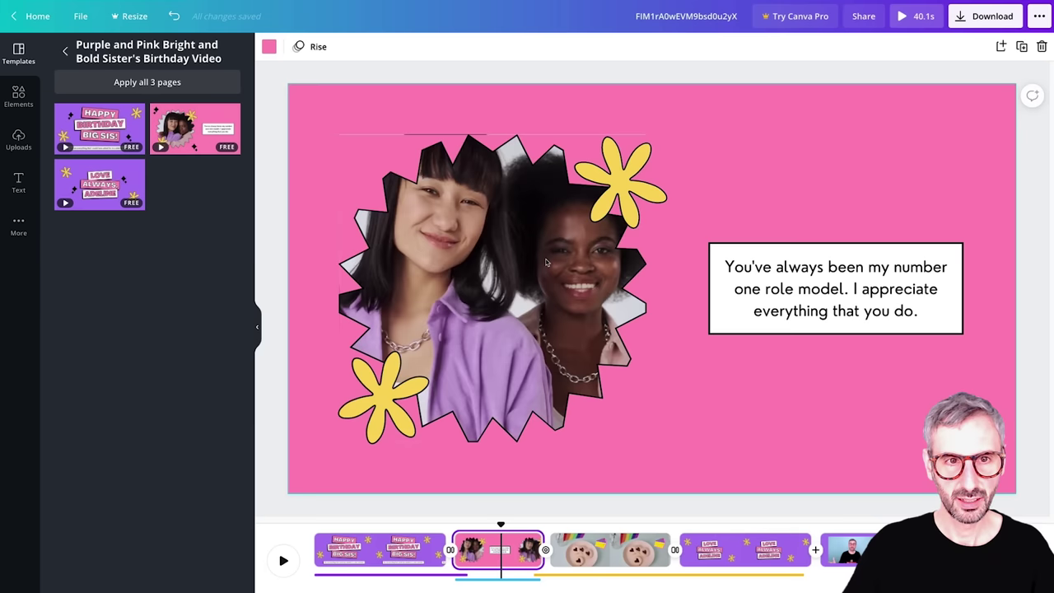
click(833, 554)
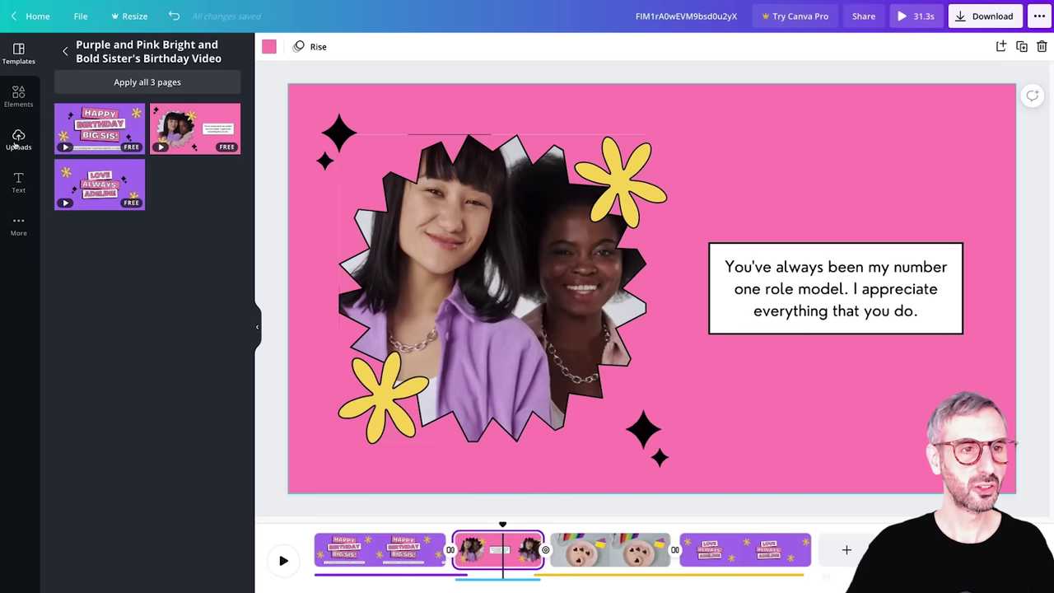
Add the webcam recording to the pink page, trim its start to leave a 7.5-second clip, and play the result.
click(18, 140)
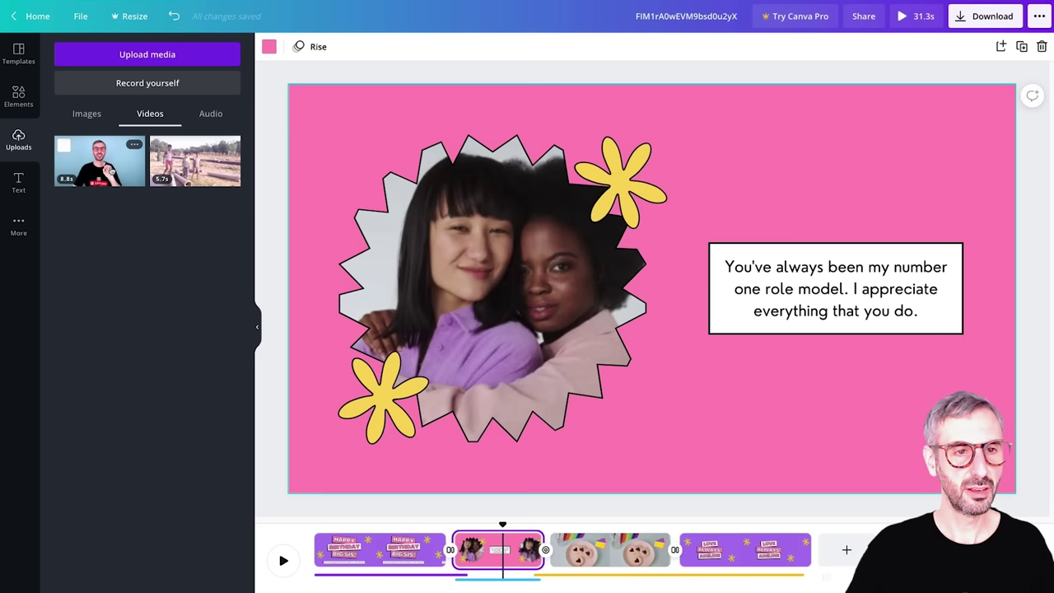
click(105, 164)
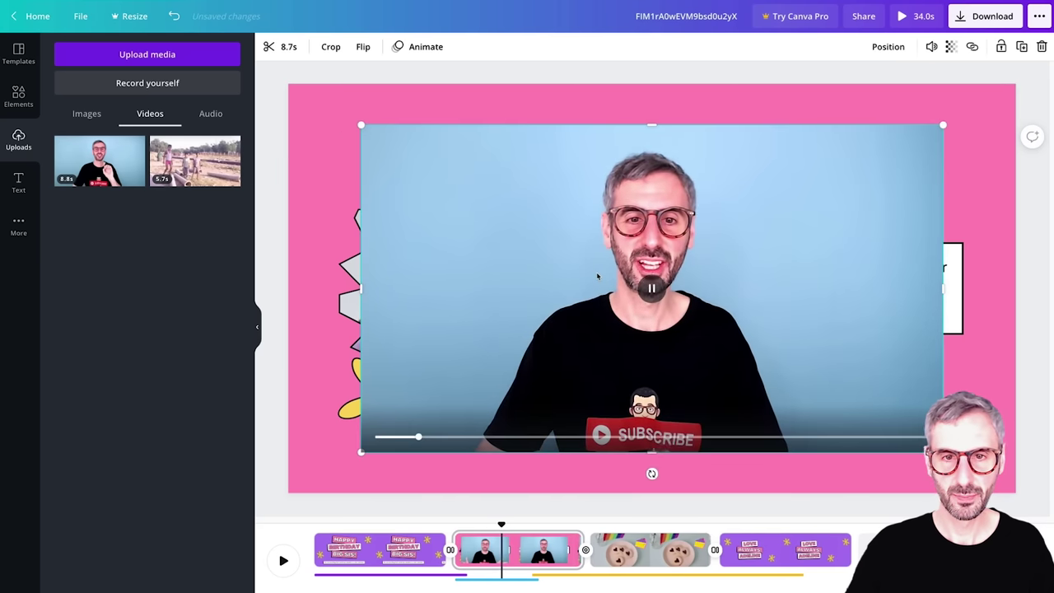
click(290, 47)
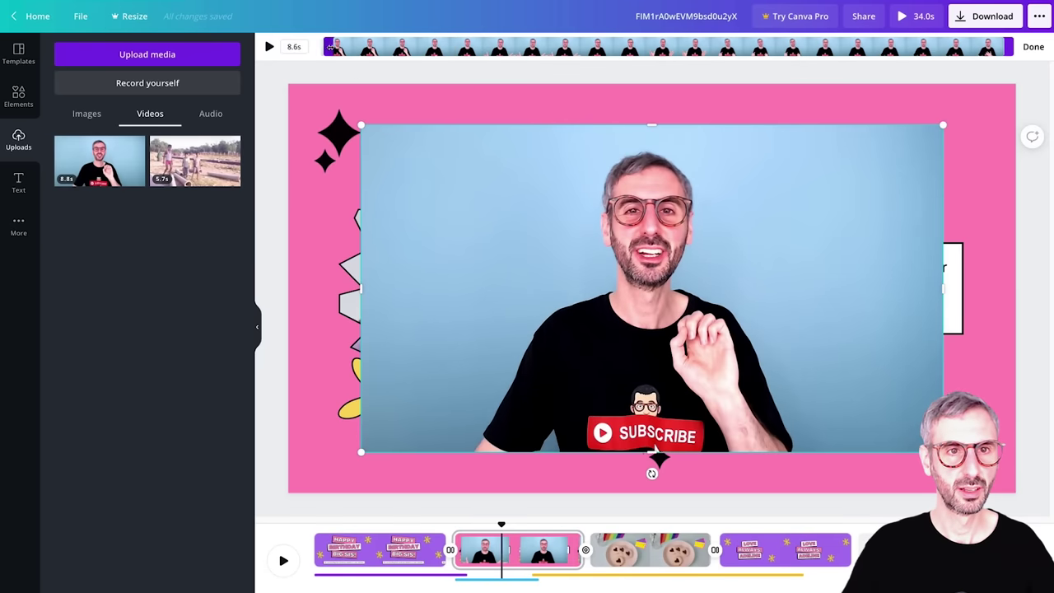
drag(315, 47, 412, 47)
click(269, 47)
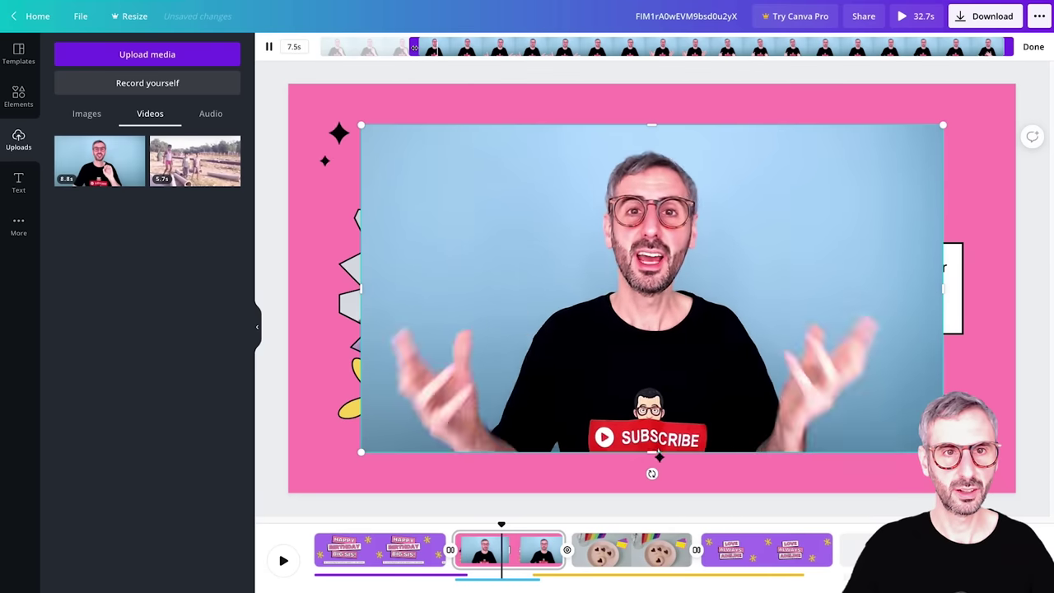
click(270, 47)
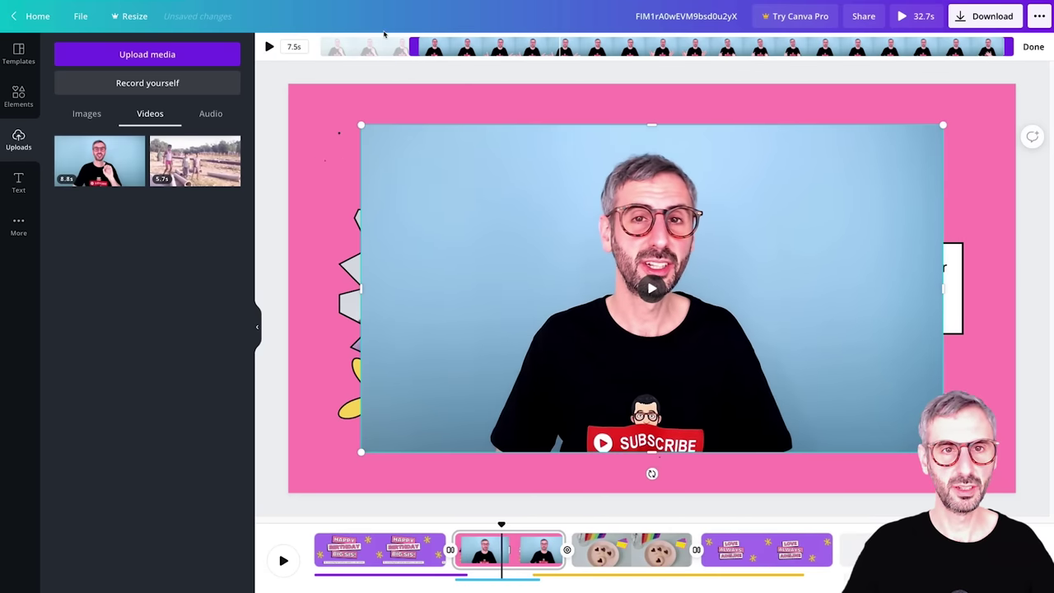
click(1031, 49)
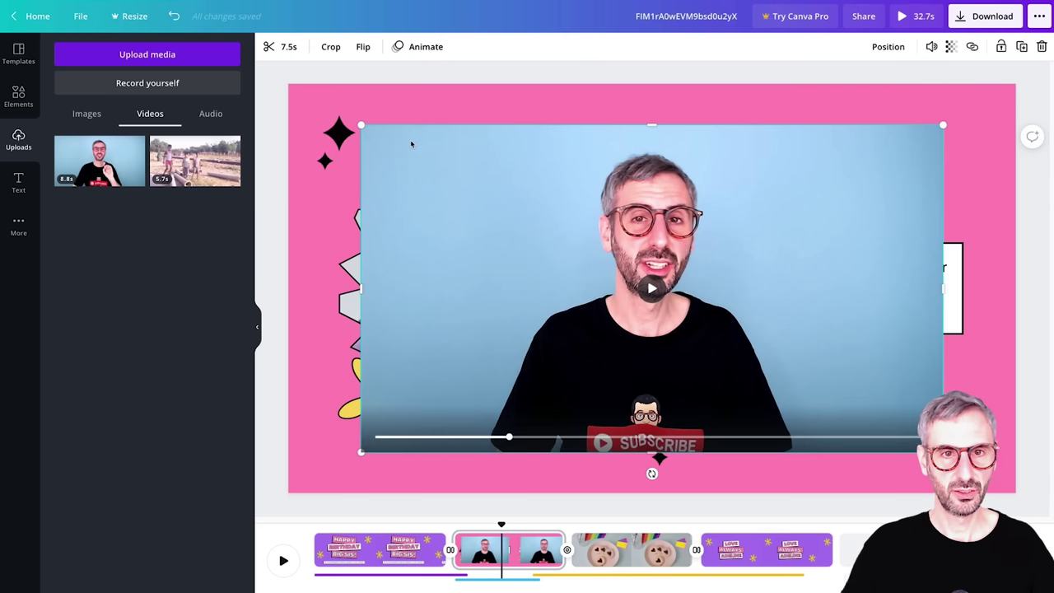
Trim the end of the webcam recording to leave a 5.3-second clip and place it inside the jagged photo frame.
click(275, 50)
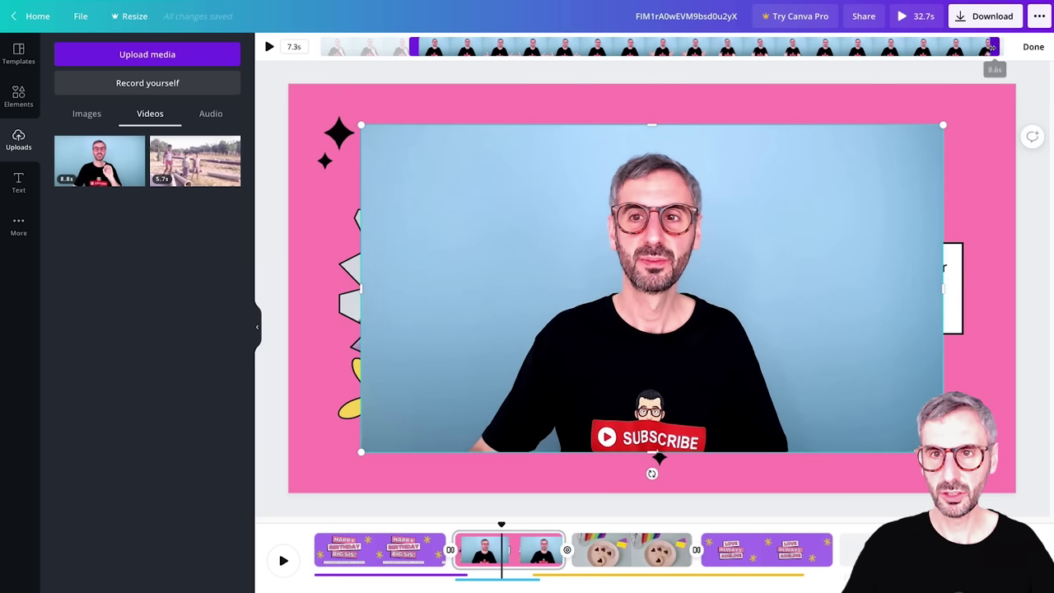
drag(992, 47, 852, 47)
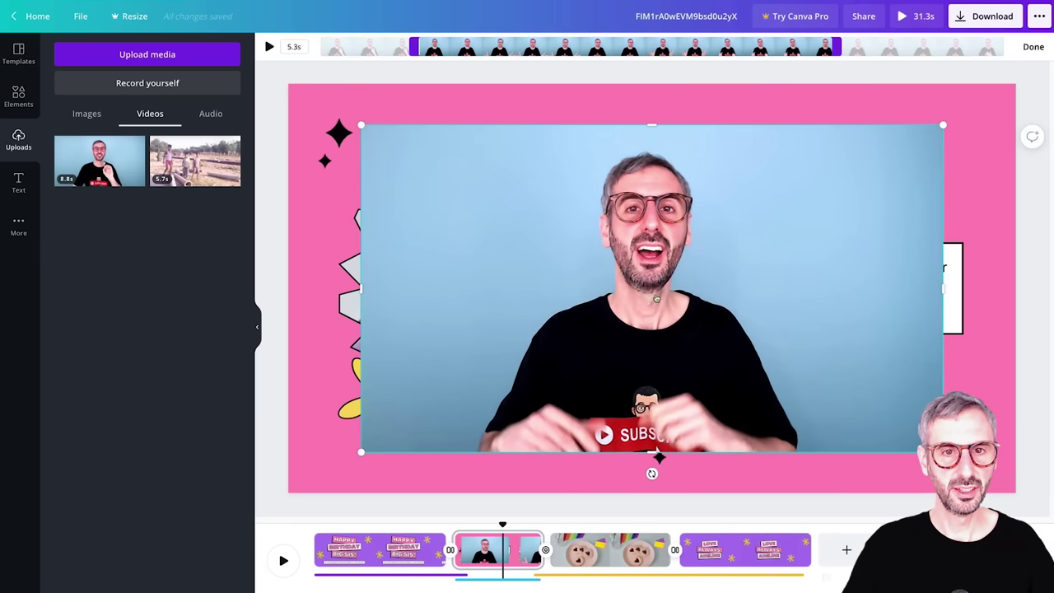
key(Return)
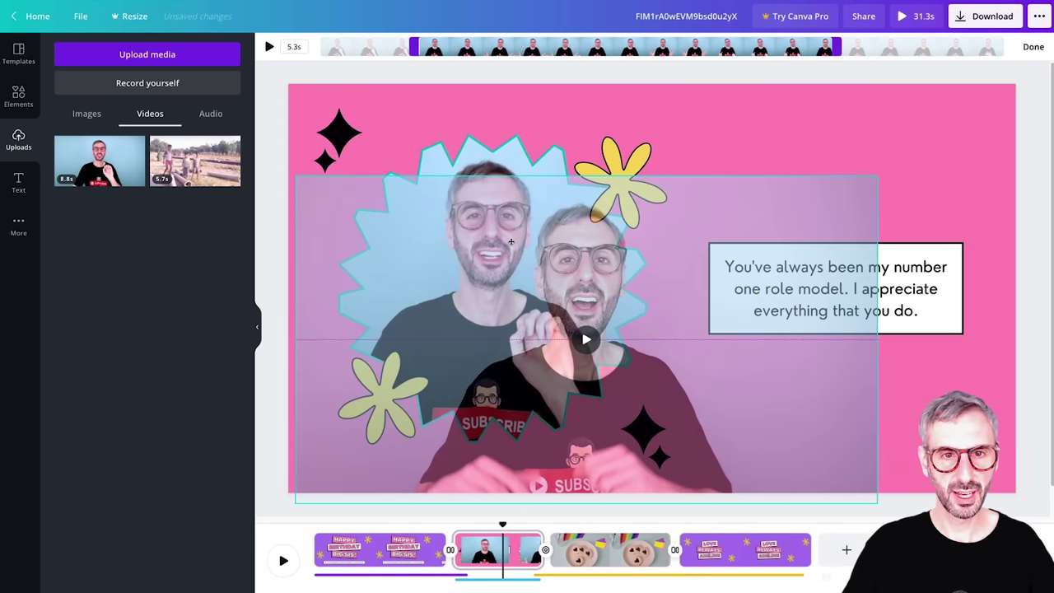
click(670, 241)
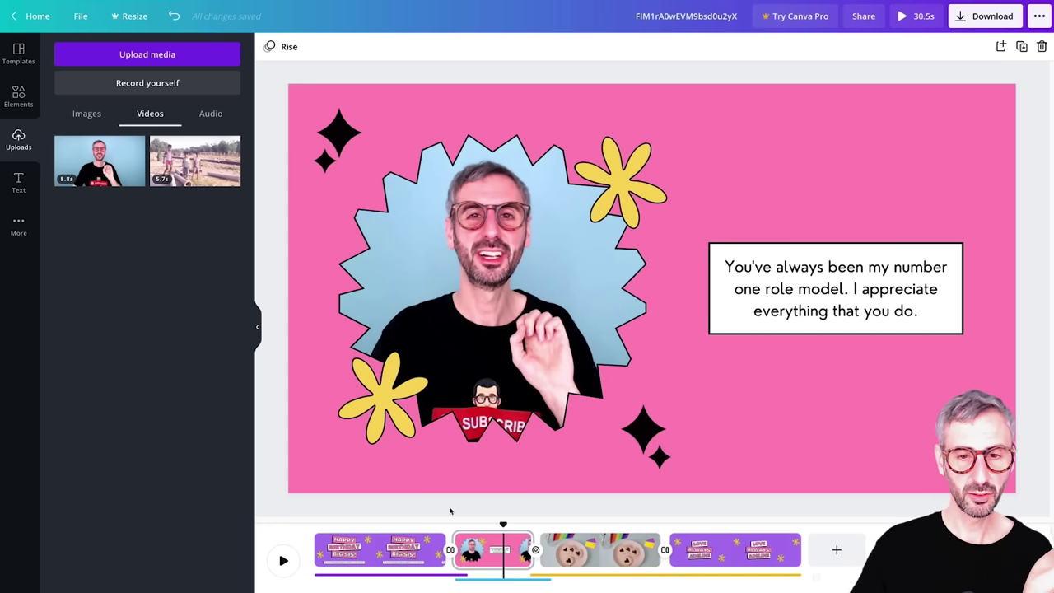
Preview the pink page with the framed webcam recording, starting from the end of the first page.
drag(503, 524, 440, 532)
key(space)
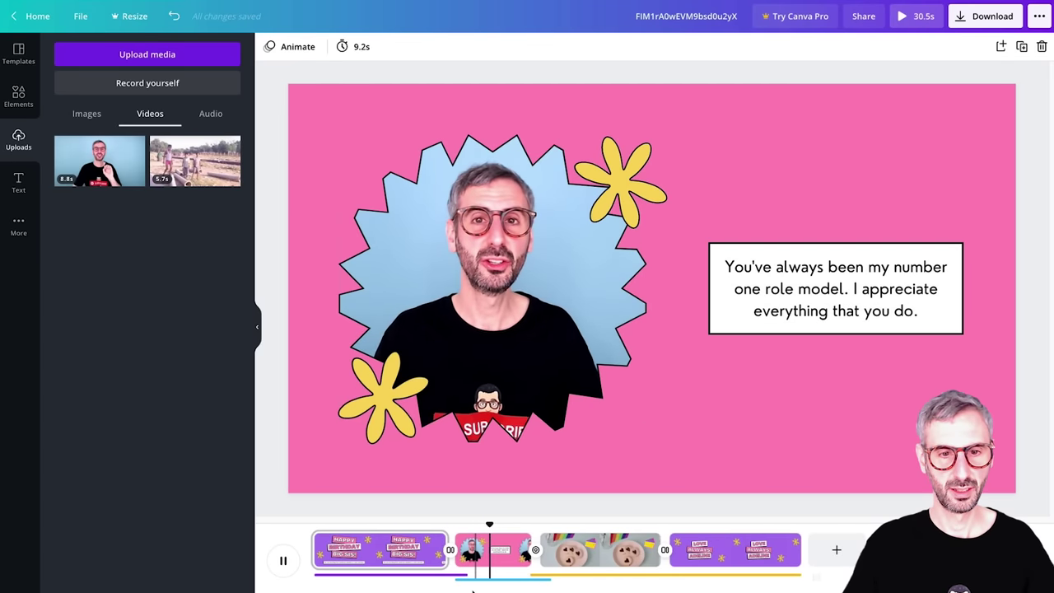
click(496, 552)
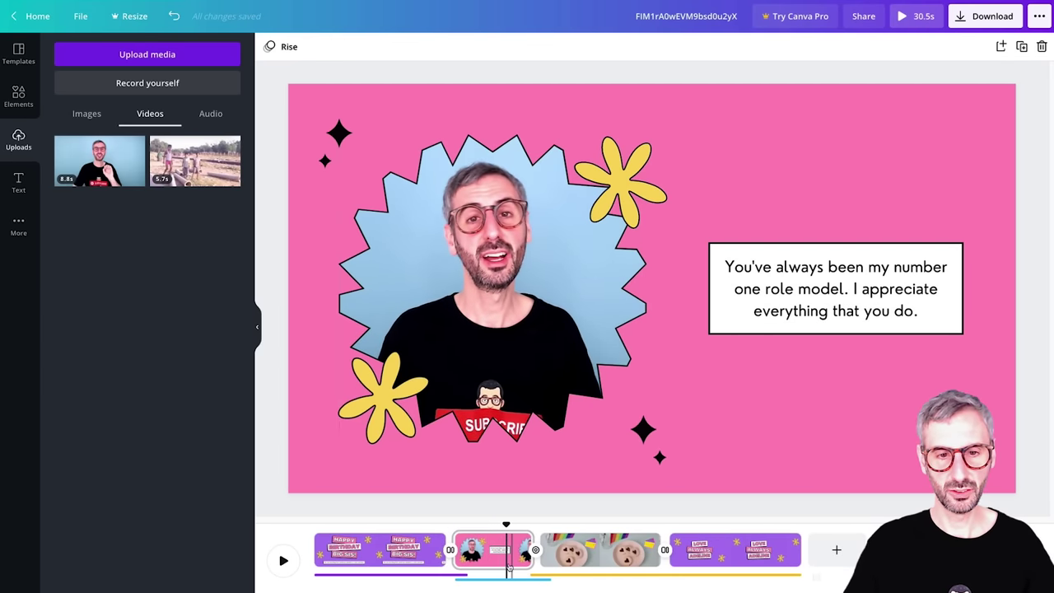
Shift the audio clip under the pink page to the opening section of its song and lower its volume.
click(498, 579)
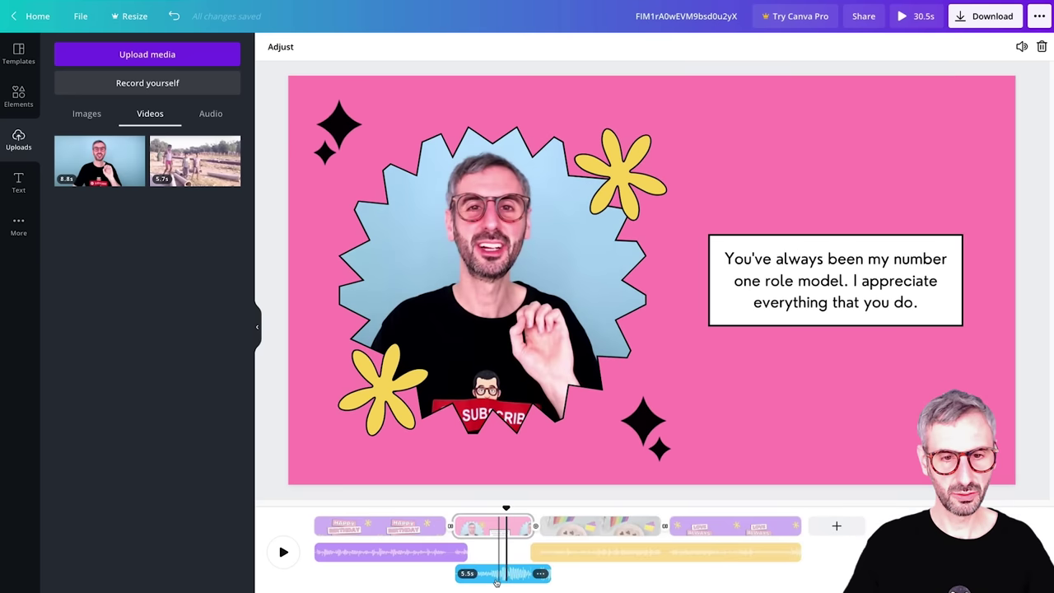
click(541, 574)
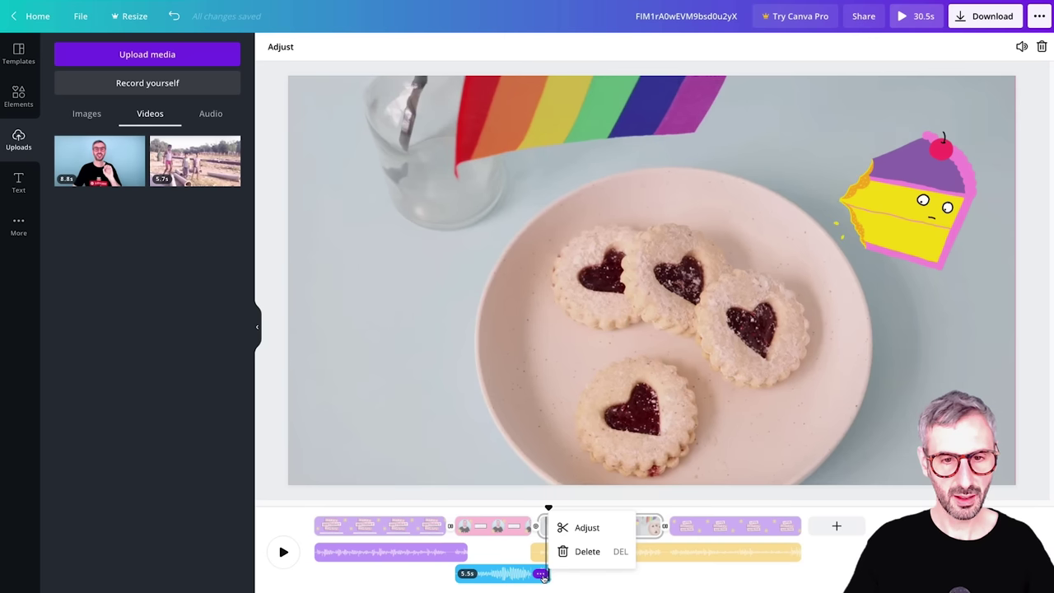
click(581, 532)
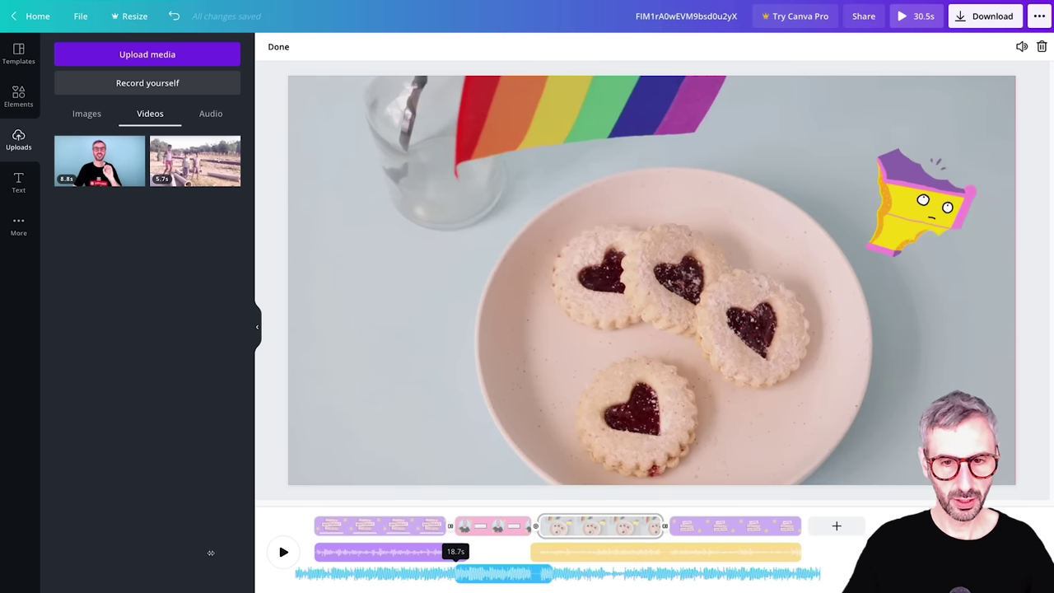
drag(453, 574, 499, 578)
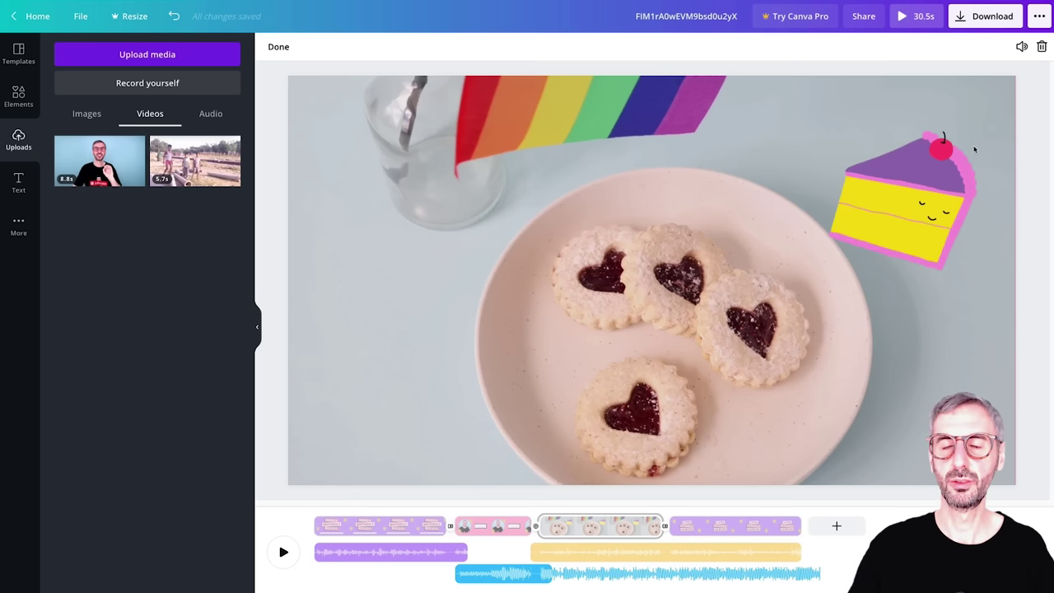
click(1022, 48)
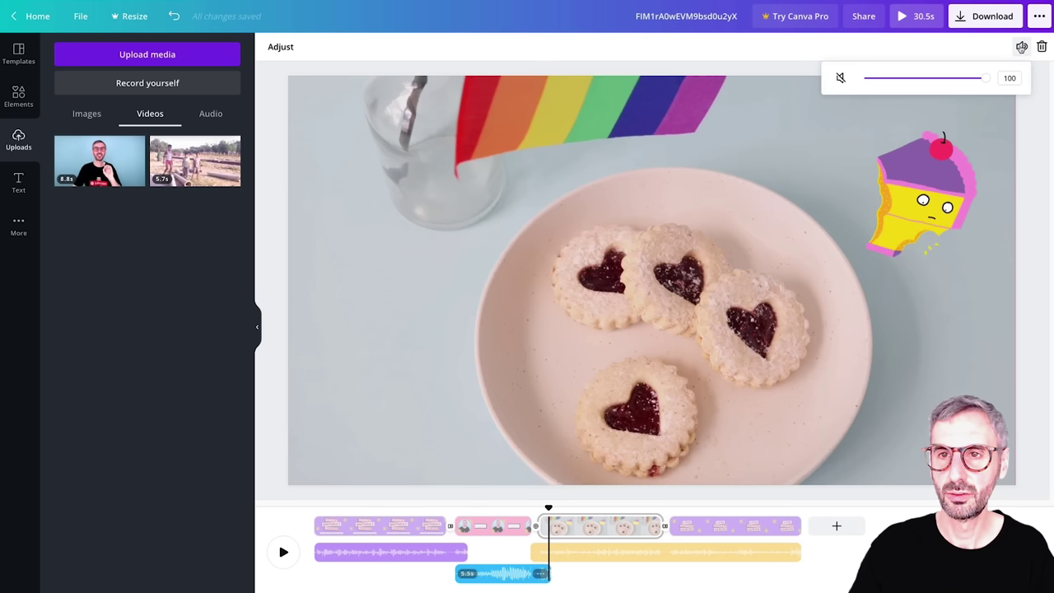
drag(986, 77, 895, 87)
Play the transition from the end of the first page into the pink page to check the audio.
click(445, 519)
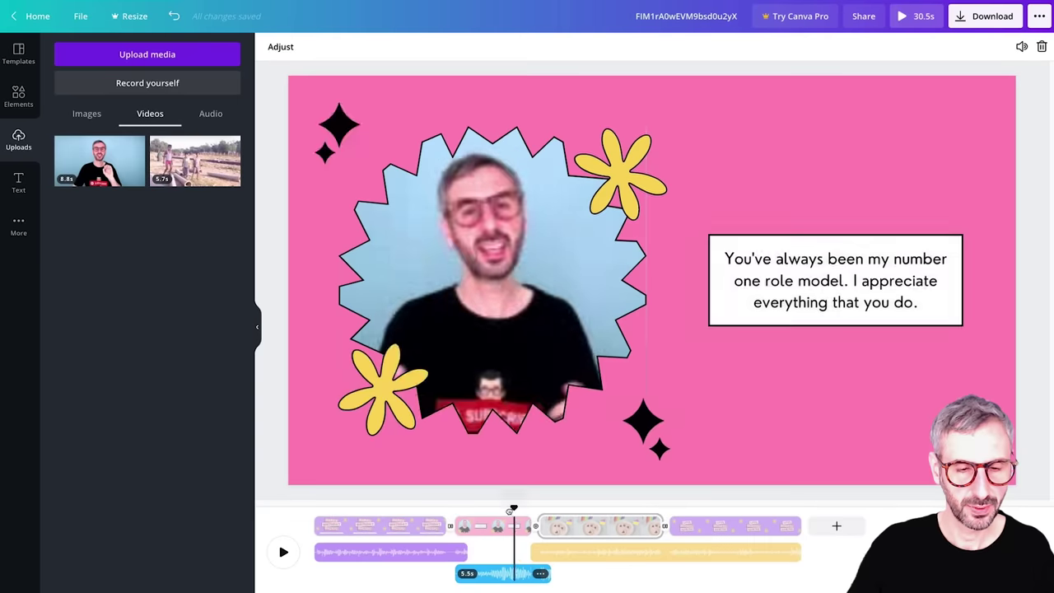
click(448, 512)
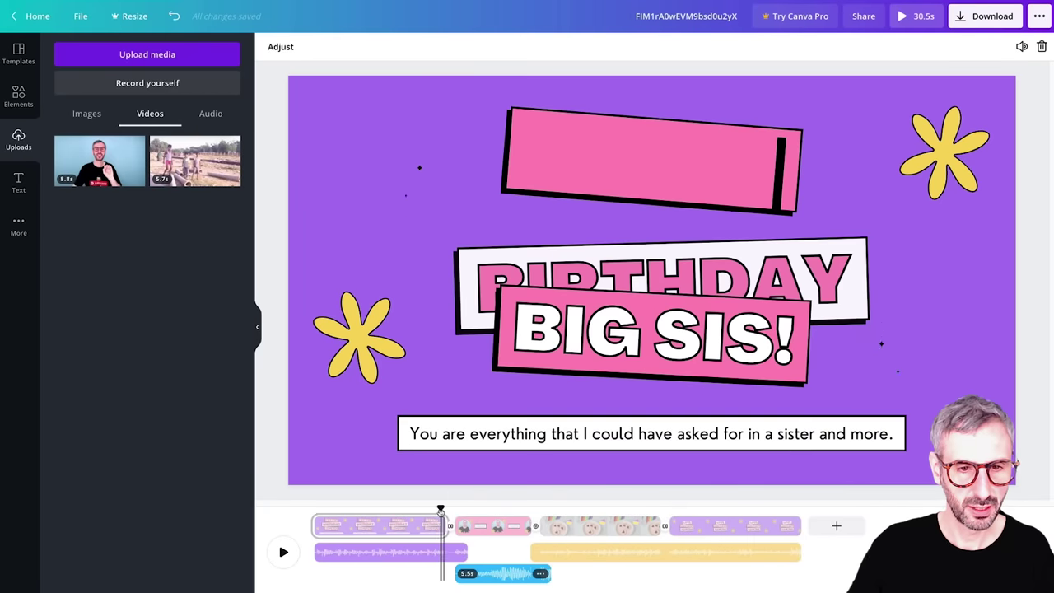
key(space)
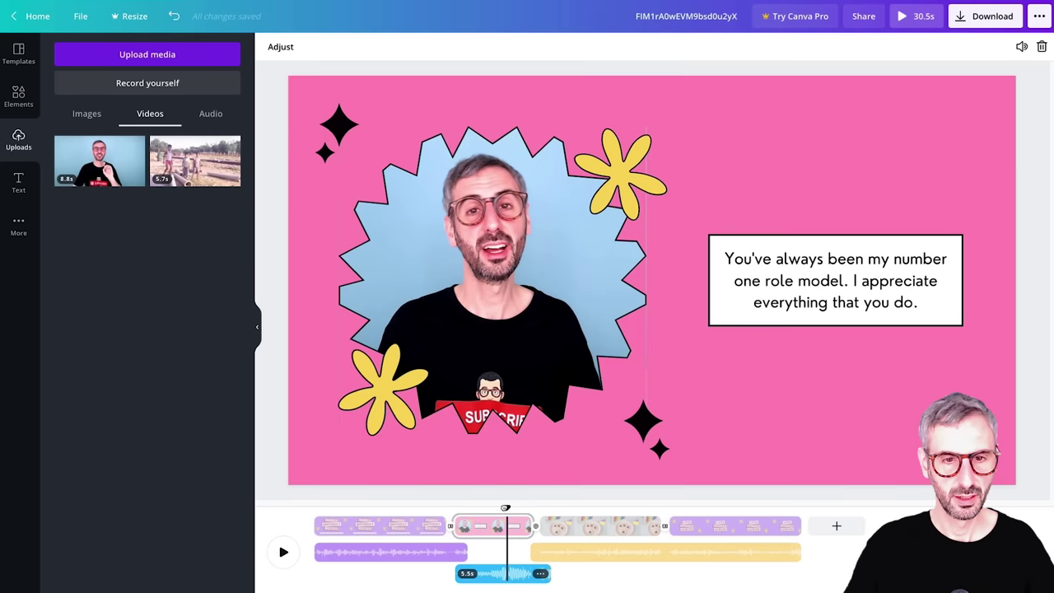
drag(497, 512, 431, 511)
key(space)
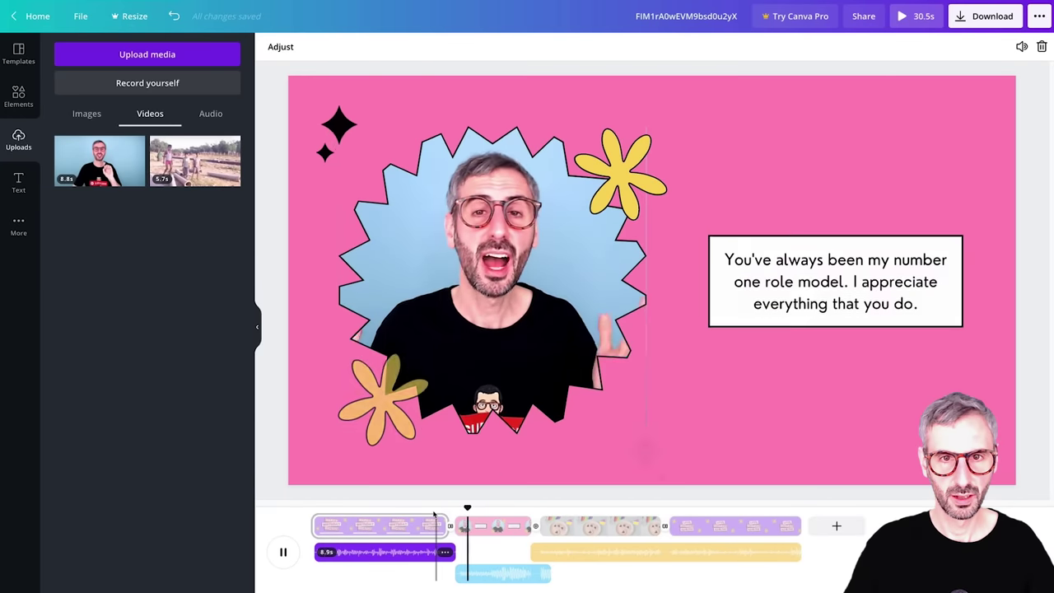
key(space)
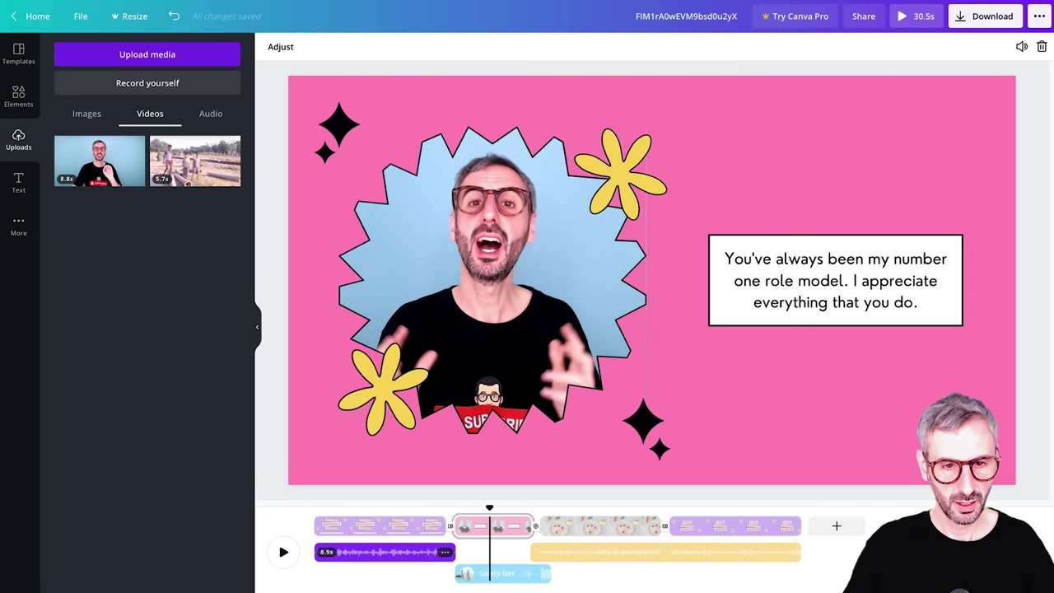
Move the pink page's audio clip to start shortly before the first page ends, overlapping the first audio track.
click(465, 574)
drag(498, 573, 484, 574)
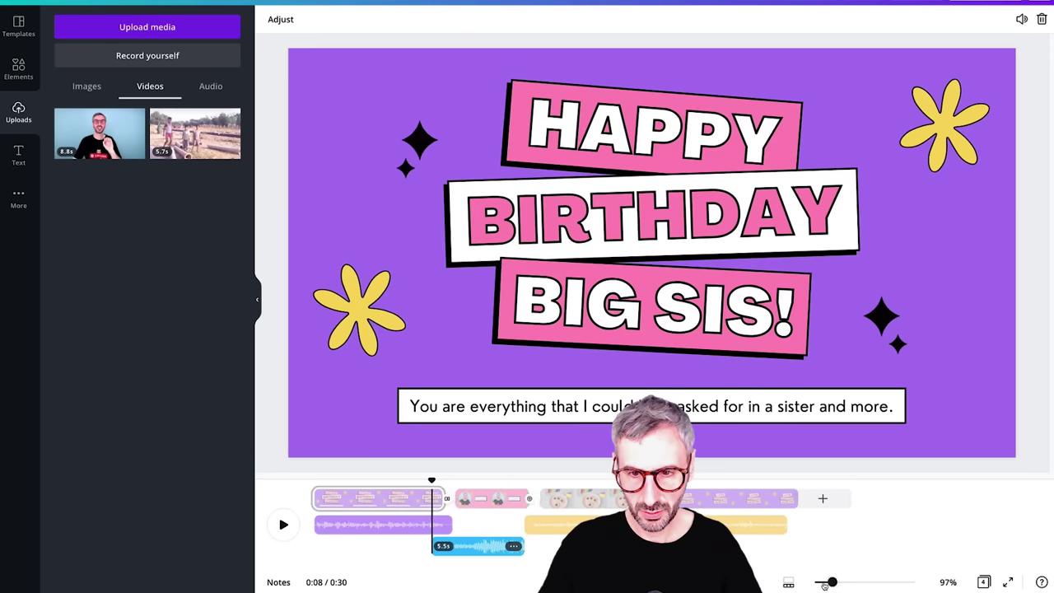
drag(824, 585, 821, 584)
drag(842, 585, 910, 584)
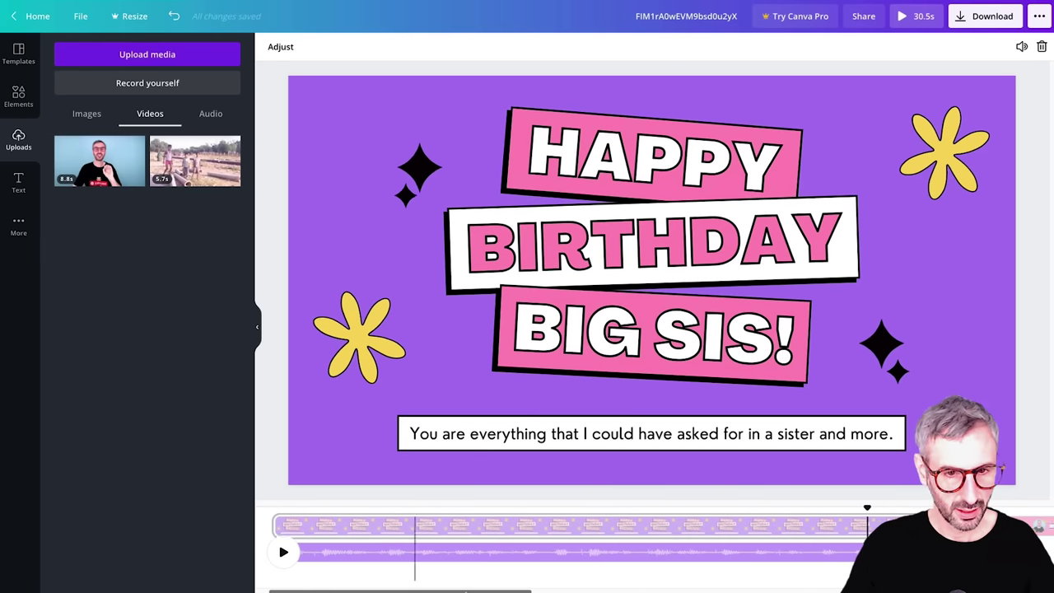
drag(466, 592, 612, 591)
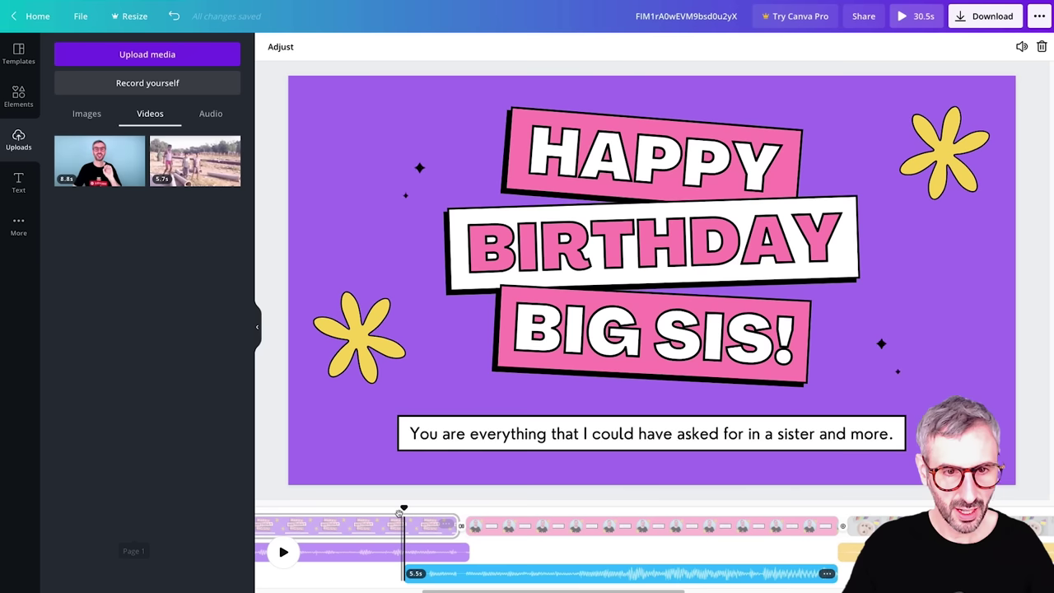
drag(408, 510, 455, 510)
drag(529, 574, 553, 574)
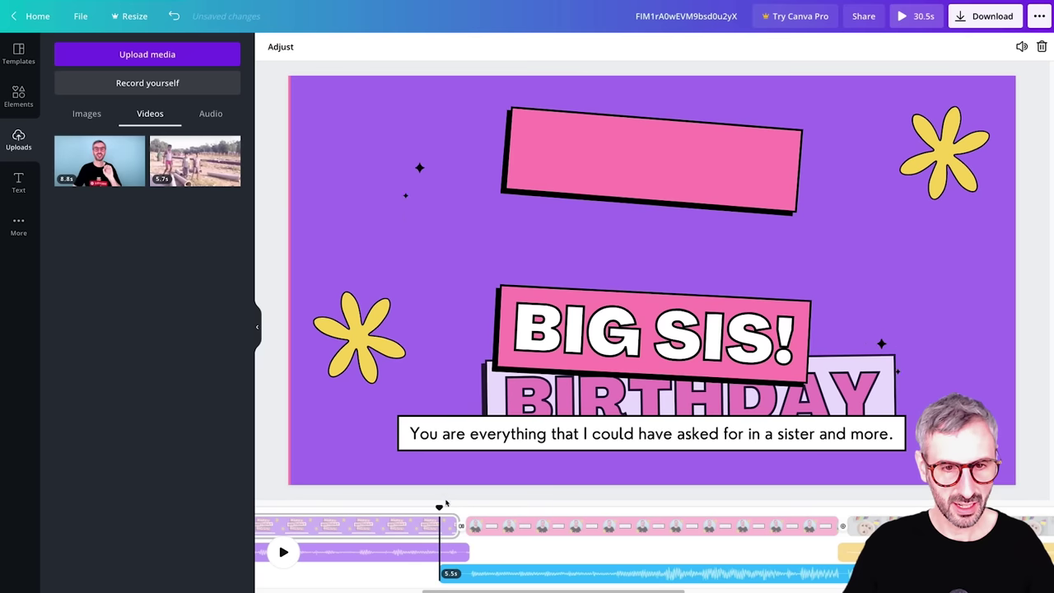
Play the new audio overlap and trim the end of the clip to 5.0 seconds, level with the pink page's end.
drag(444, 502, 398, 510)
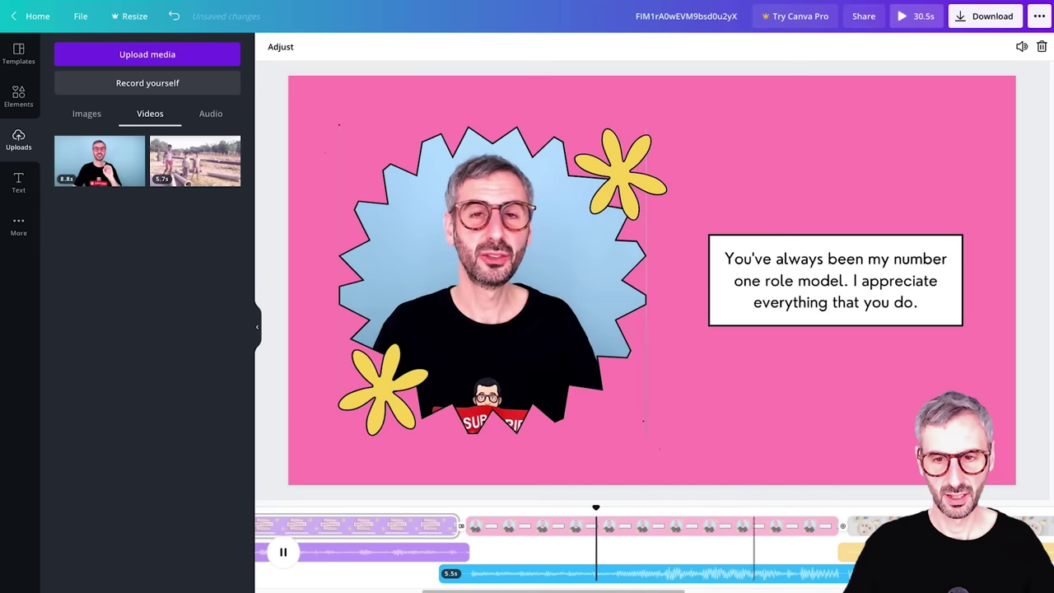
click(846, 574)
drag(846, 574, 837, 574)
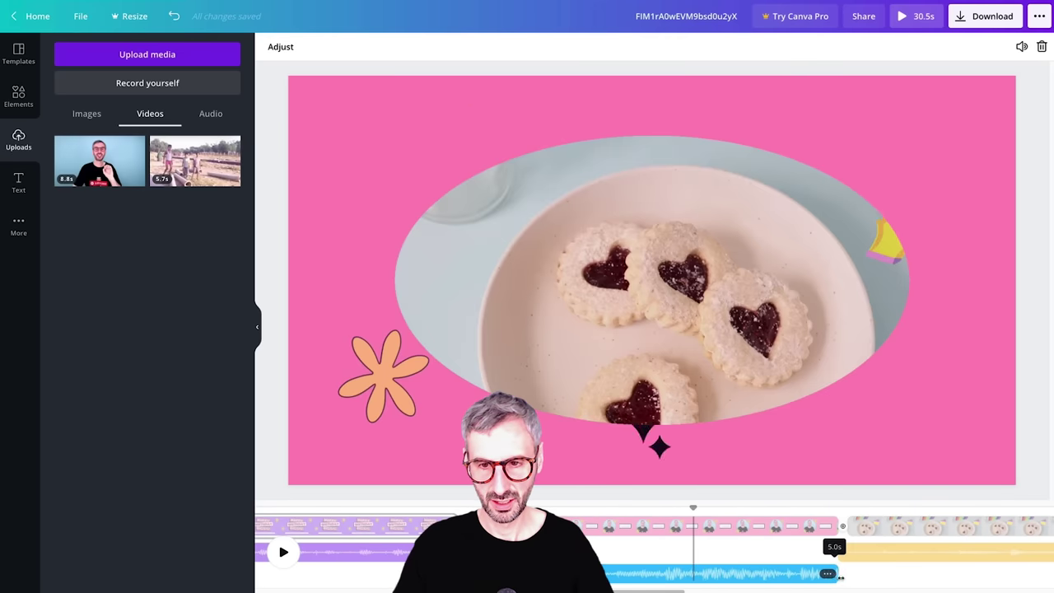
Preview the pink page with its trimmed audio, continuing into the cookie page.
key(space)
click(572, 521)
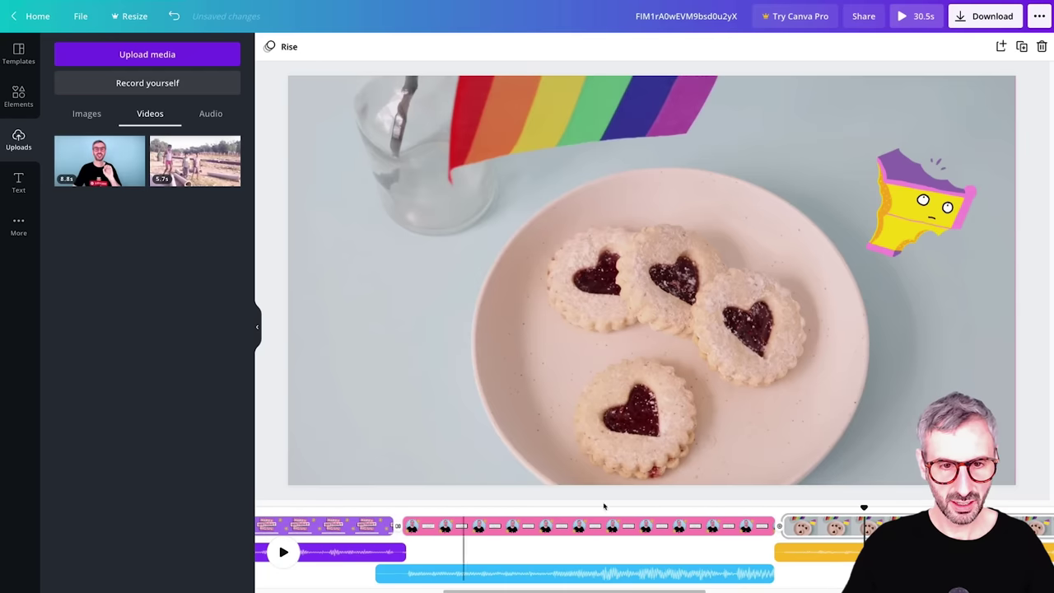
key(space)
click(388, 504)
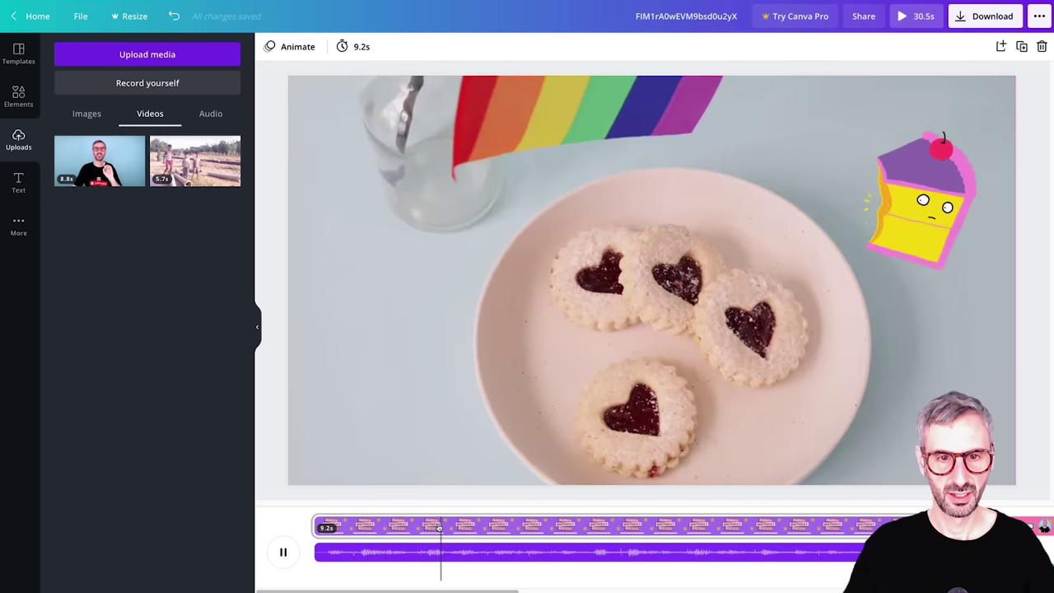
click(441, 574)
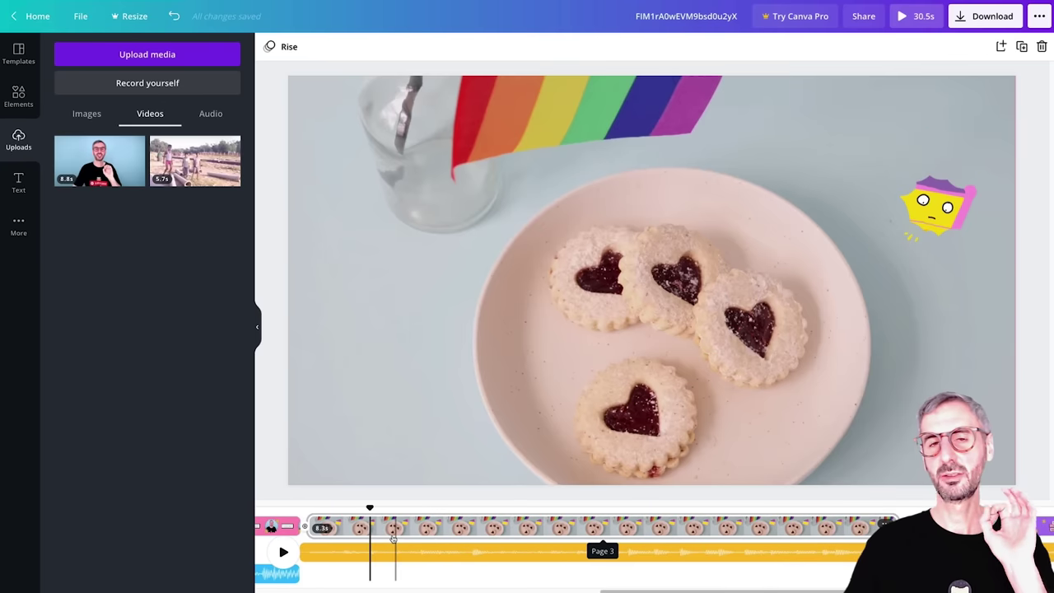